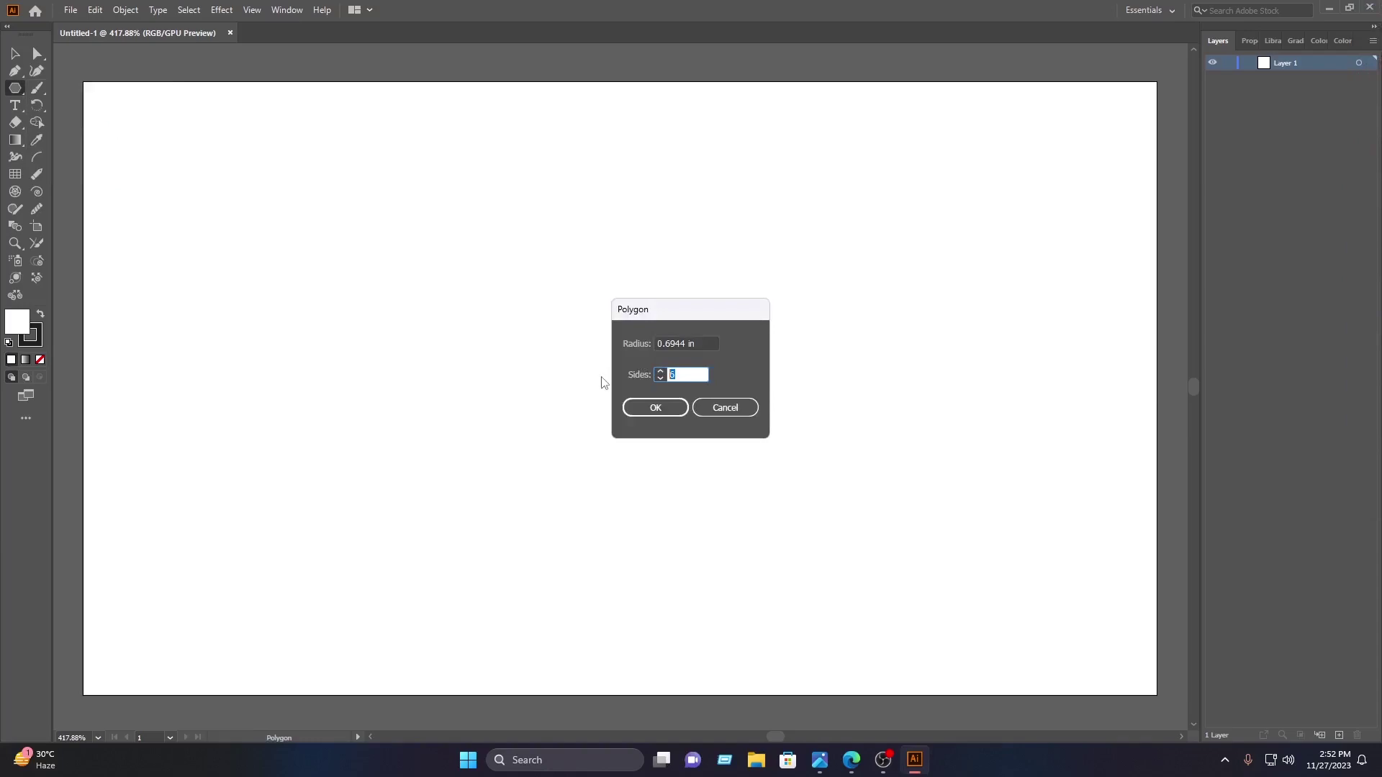
# - Create a triangle as a 3-sided polygon with a 0.6944 in radius and round its corners
pyautogui.write('3')
pyautogui.click(666, 408)
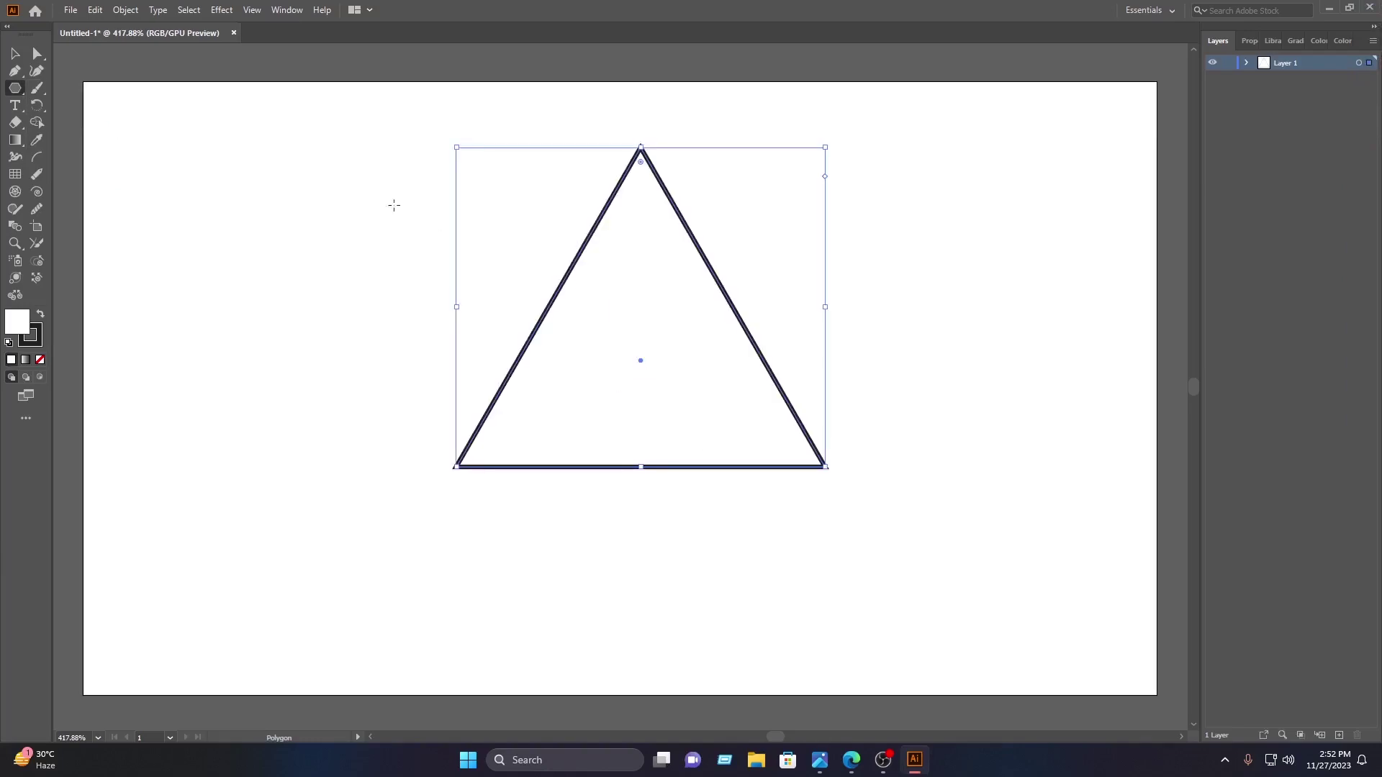
pyautogui.moveTo(640, 162); pyautogui.dragTo(643, 198)
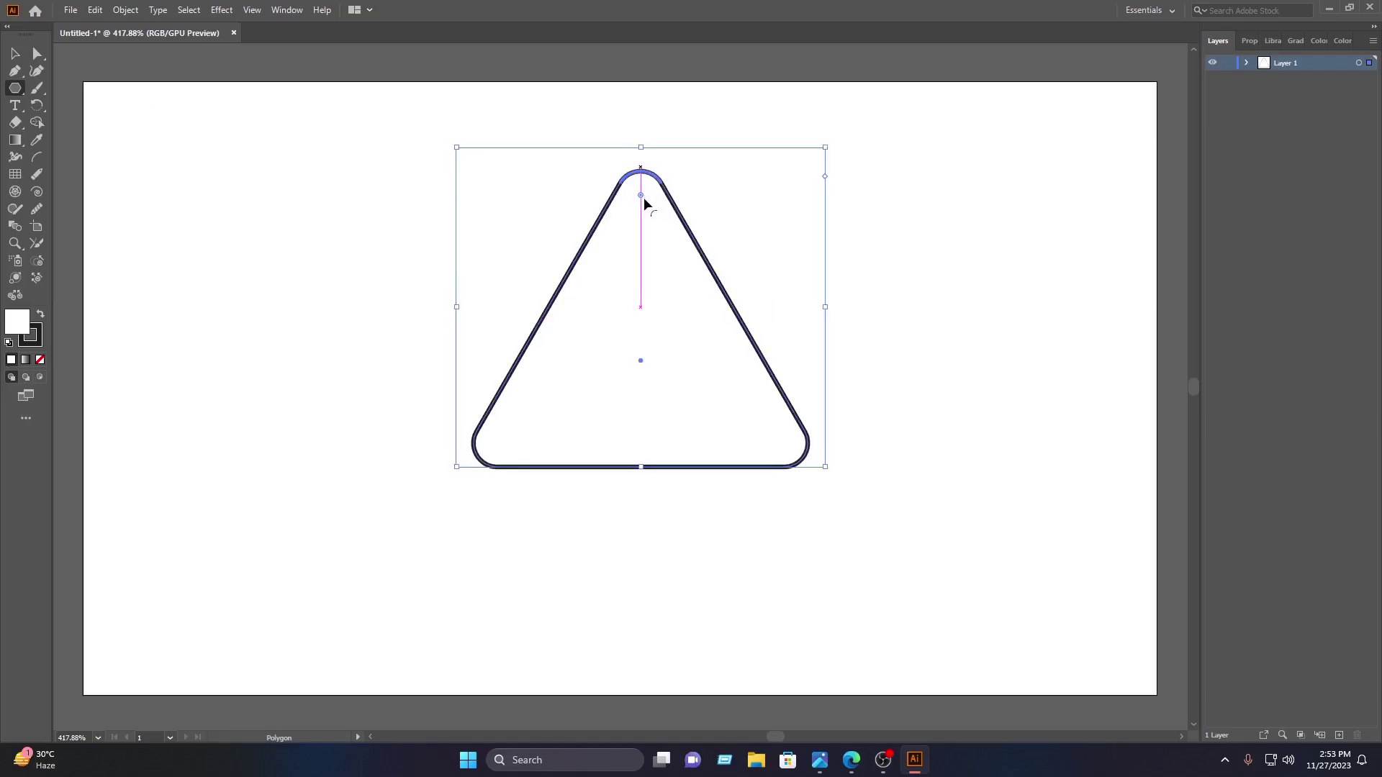
# - Enlarge the rounded triangle to about 1.48 by 1.30 in and center it on the artboard
pyautogui.click(14, 54)
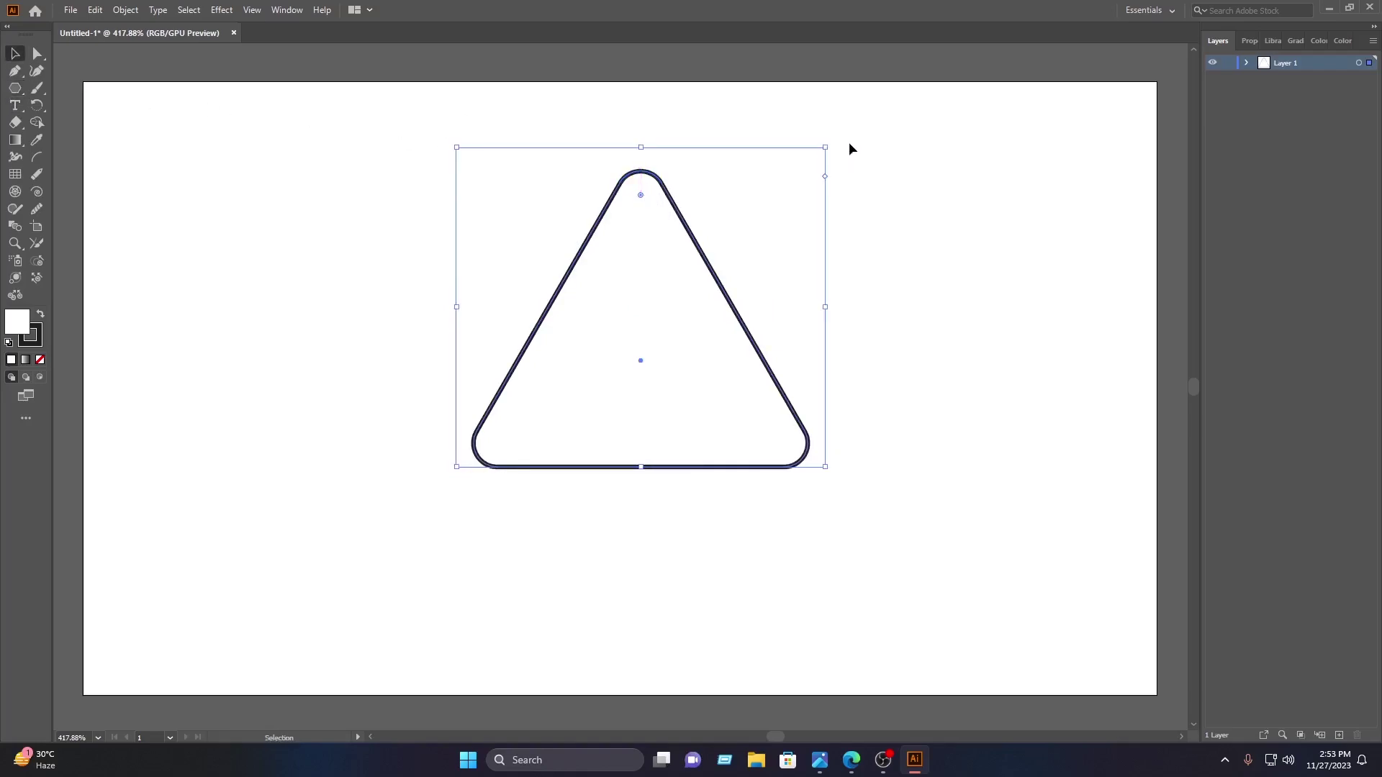
pyautogui.moveTo(825, 147); pyautogui.dragTo(905, 77)
pyautogui.moveTo(800, 274); pyautogui.dragTo(705, 378)
pyautogui.moveTo(814, 180); pyautogui.dragTo(851, 148)
# - Fill the triangle with magenta and remove its stroke
pyautogui.click(1252, 41)
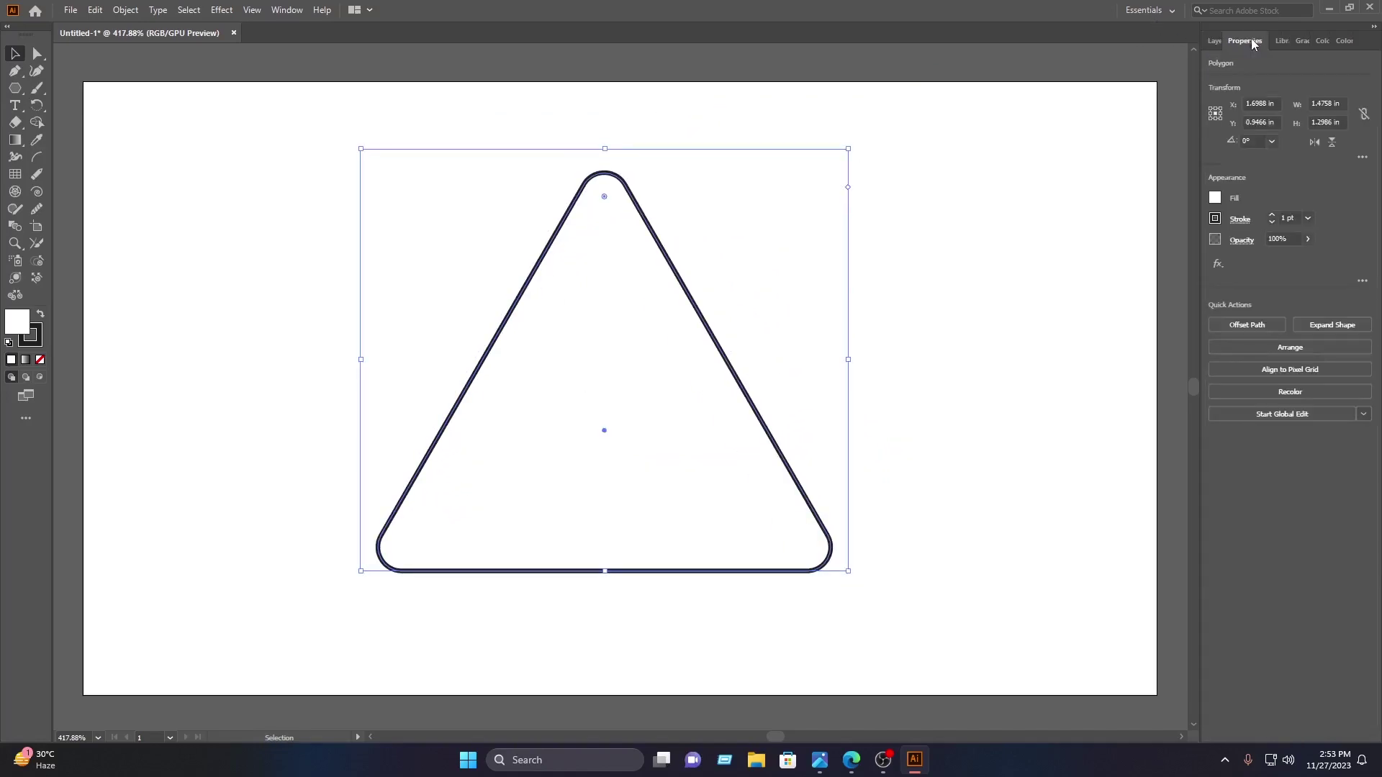
pyautogui.click(1215, 198)
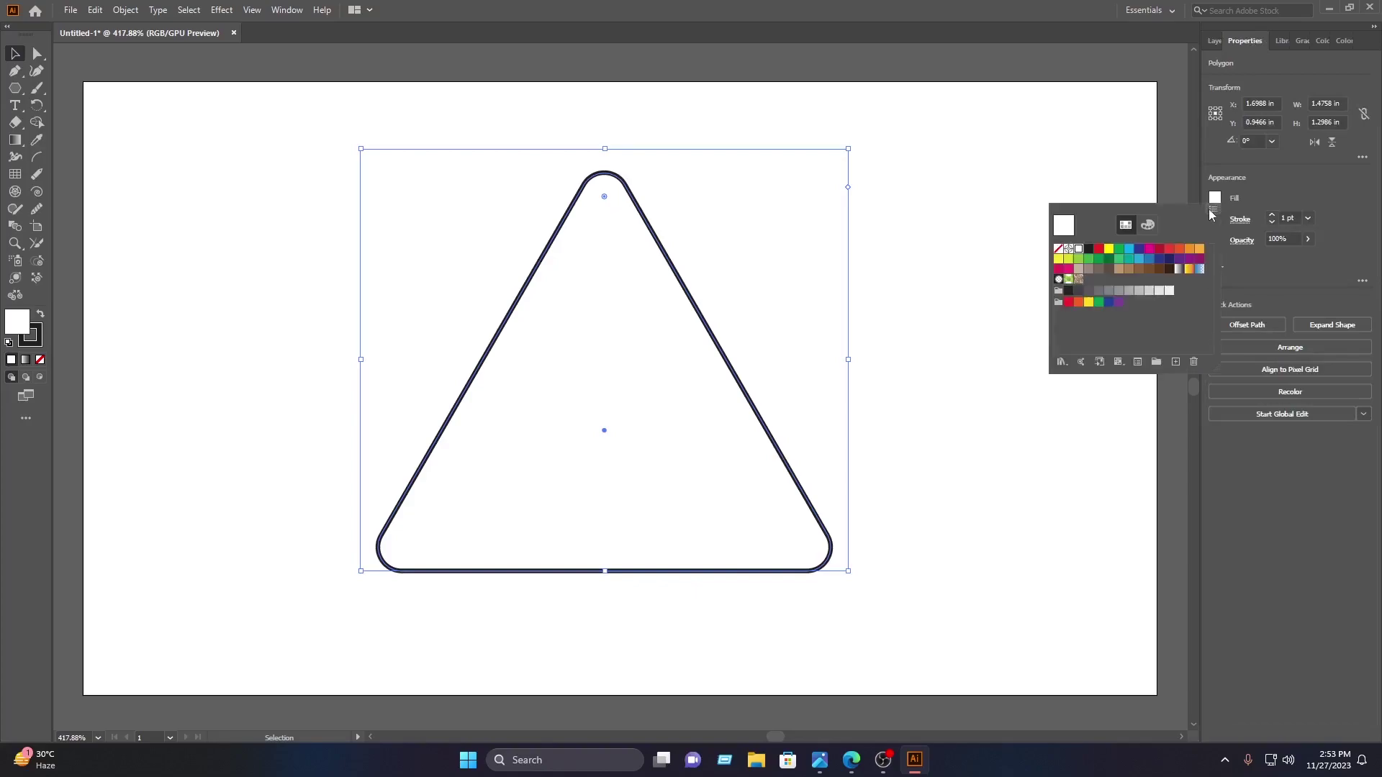
pyautogui.click(1154, 255)
pyautogui.click(1215, 219)
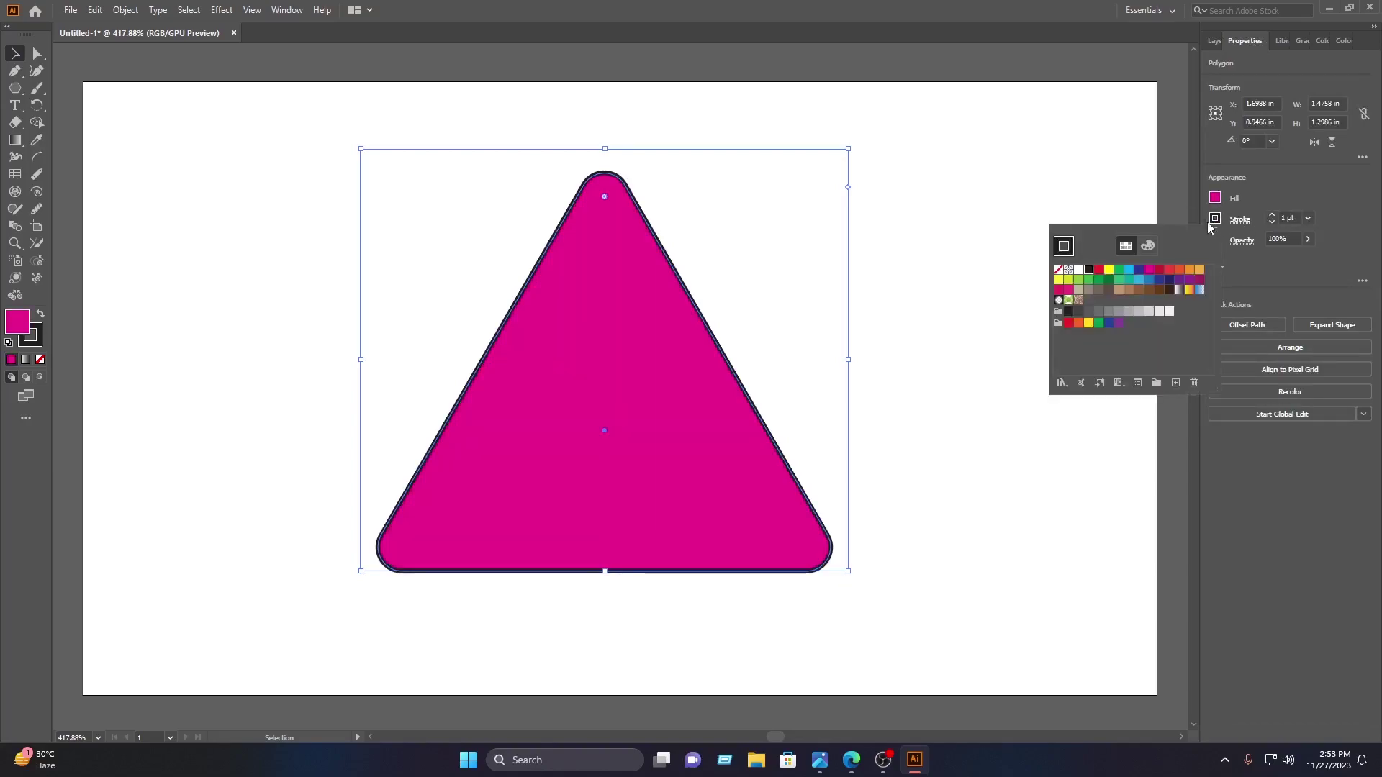
pyautogui.click(1058, 270)
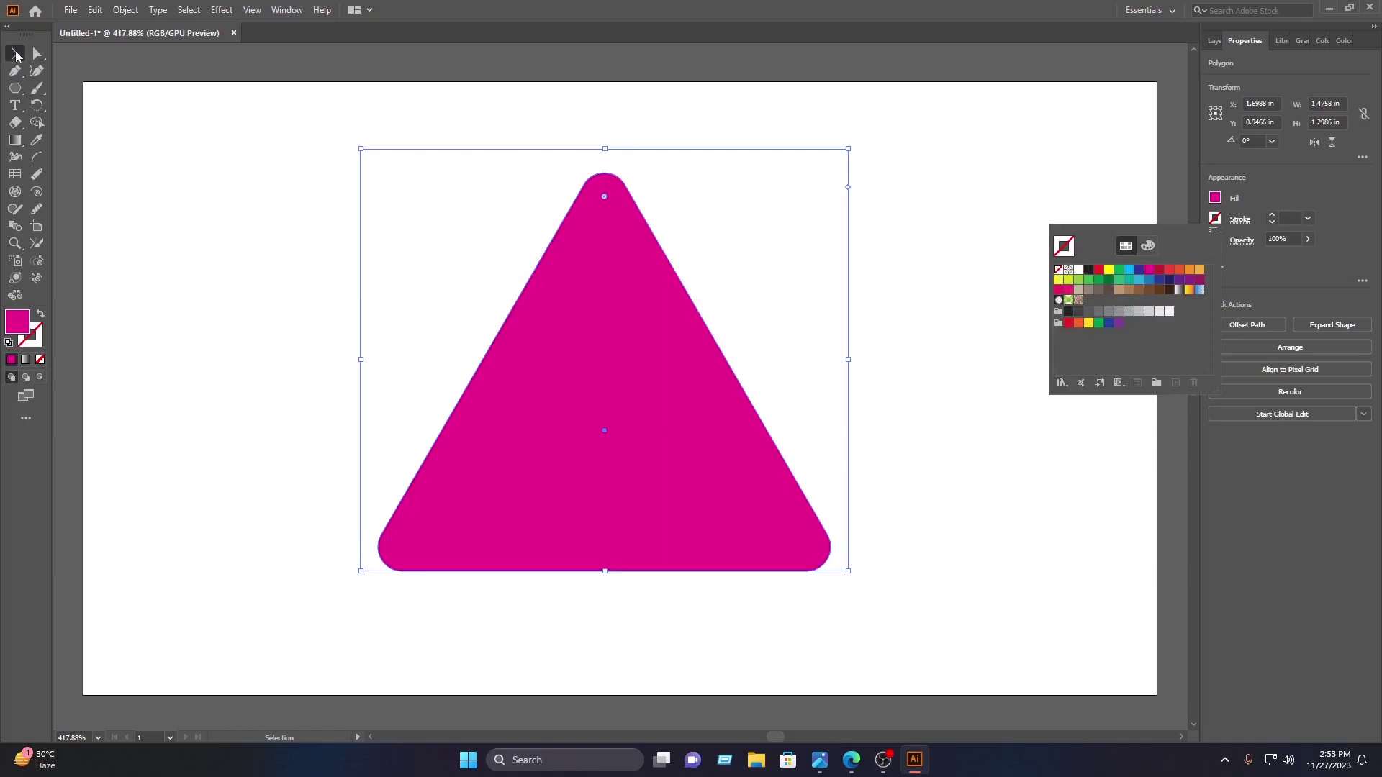
pyautogui.click(127, 102)
# - Draw a closed Pen shape about 0.42 by 0.45 in with a curved upper-left edge over the triangle's lower-right corner
pyautogui.click(13, 72)
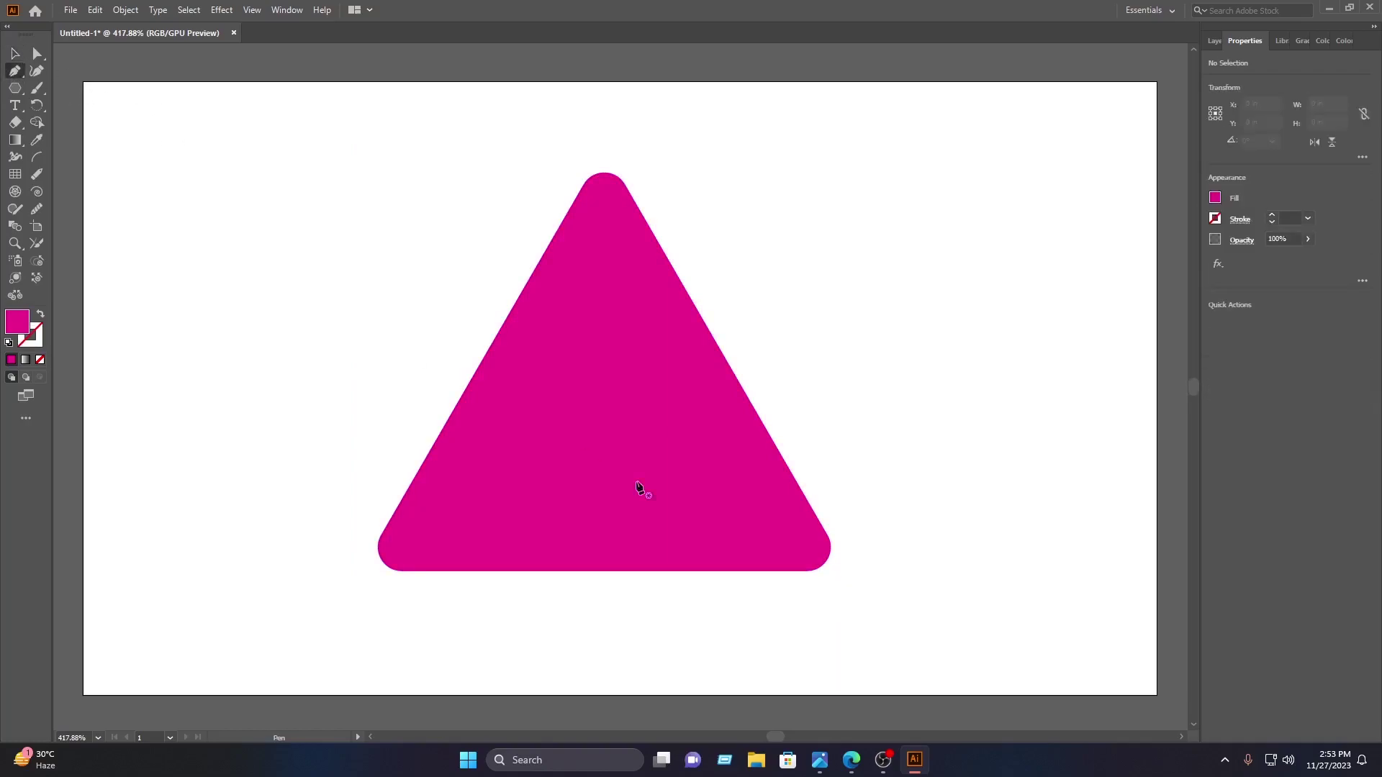
pyautogui.click(743, 596)
pyautogui.moveTo(855, 499); pyautogui.dragTo(976, 521)
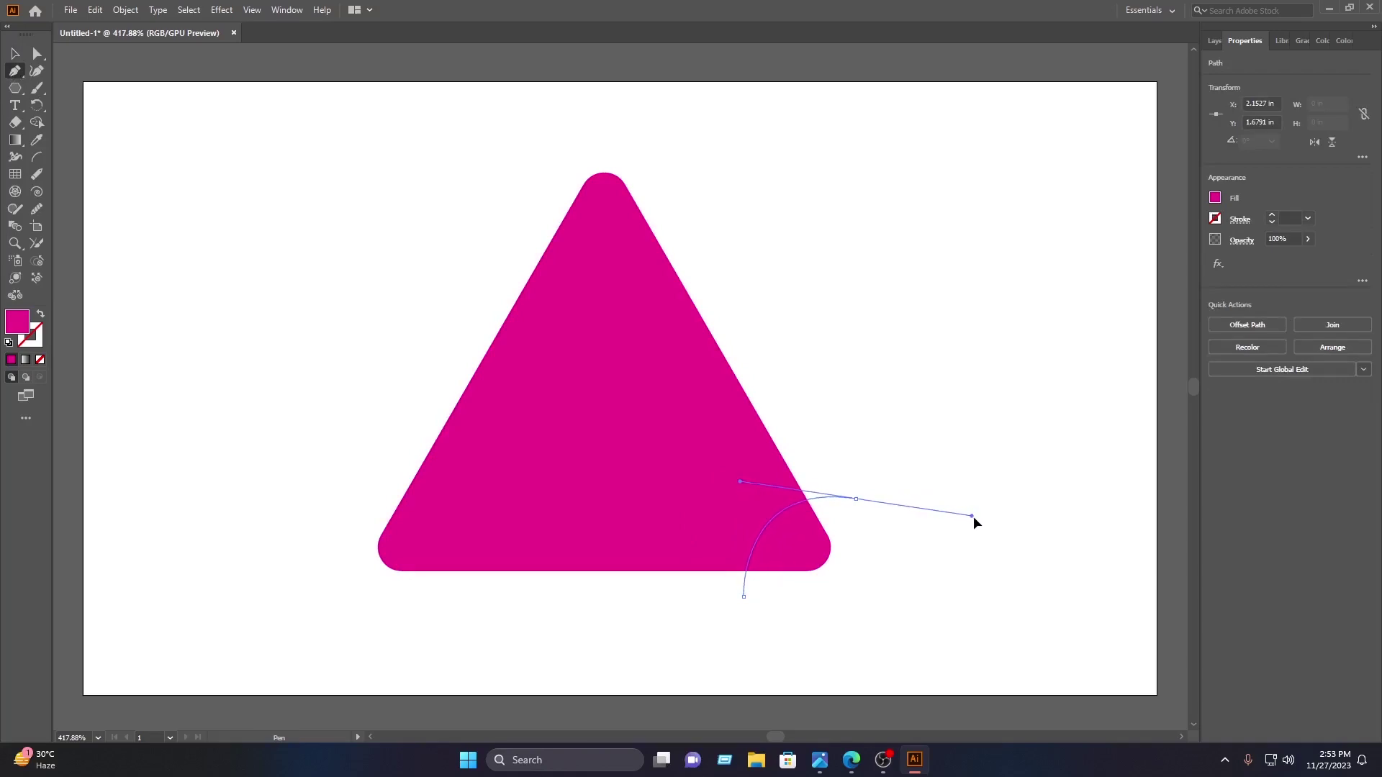
pyautogui.click(854, 499)
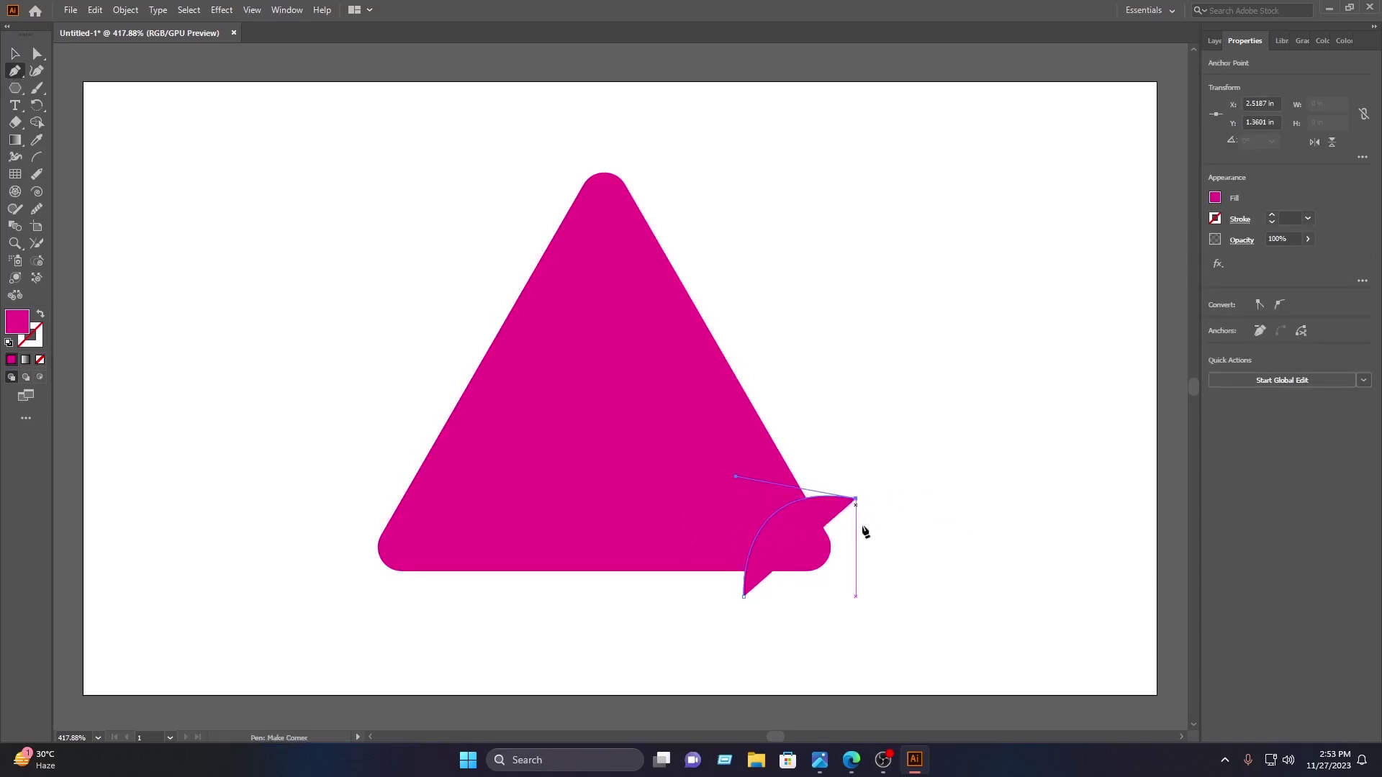
pyautogui.click(873, 634)
pyautogui.click(747, 630)
pyautogui.click(743, 600)
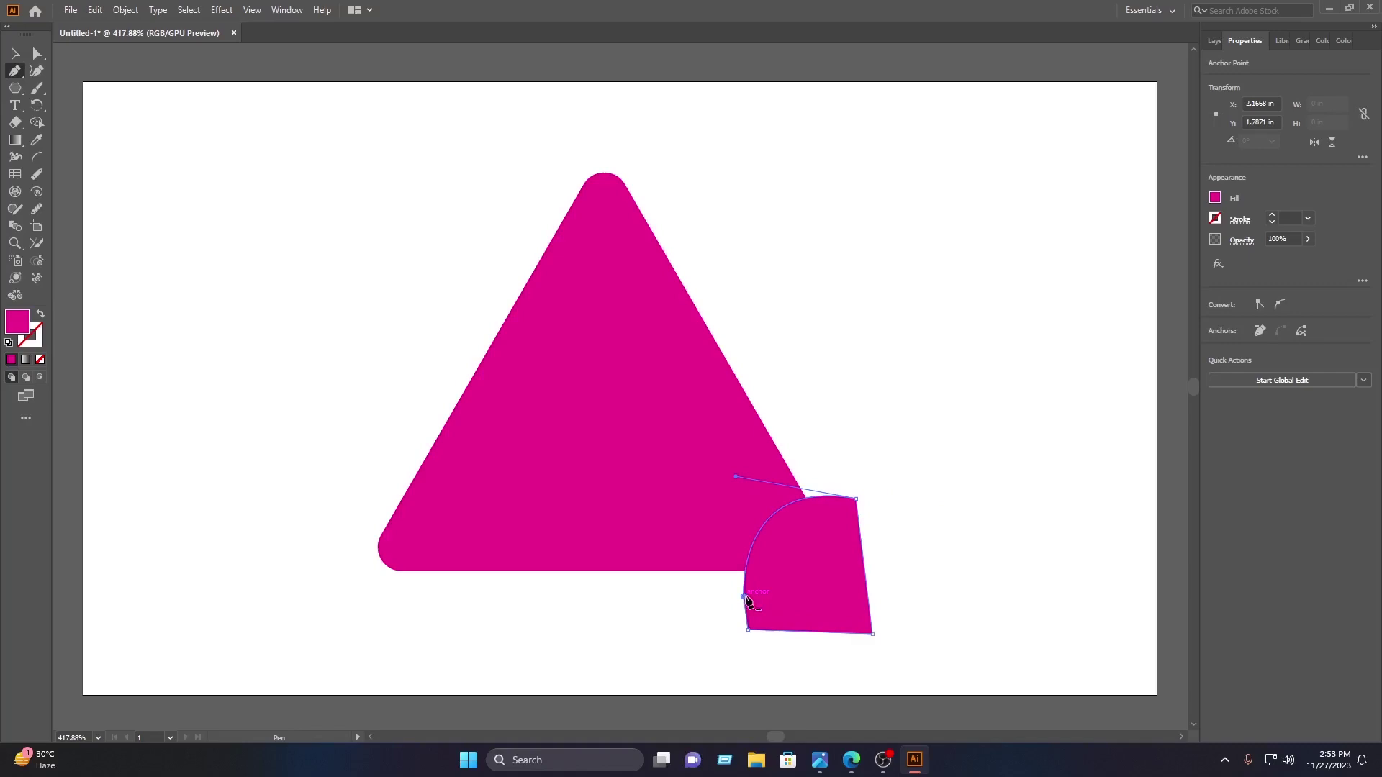
# - Fill the curved corner shape with light blue
pyautogui.click(13, 55)
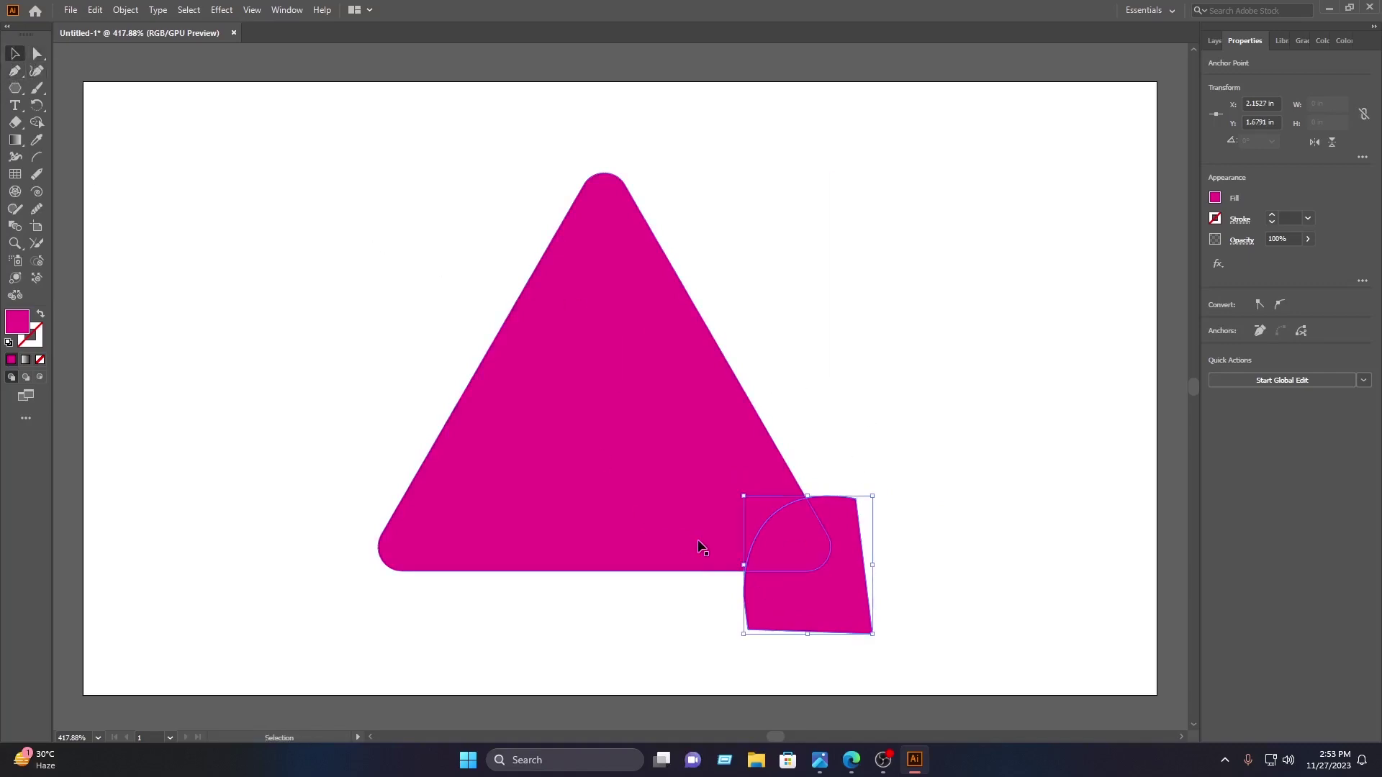
pyautogui.click(833, 596)
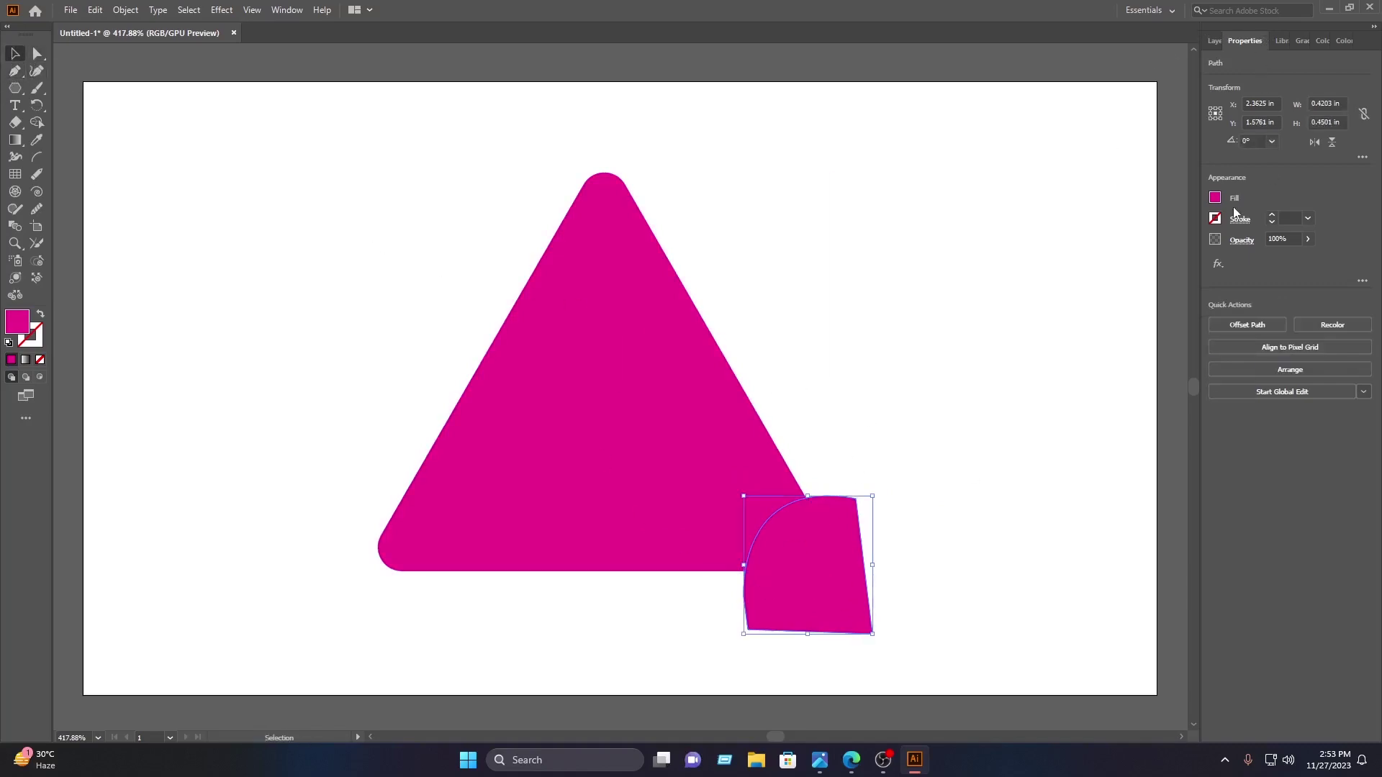
pyautogui.click(1215, 198)
pyautogui.click(1150, 249)
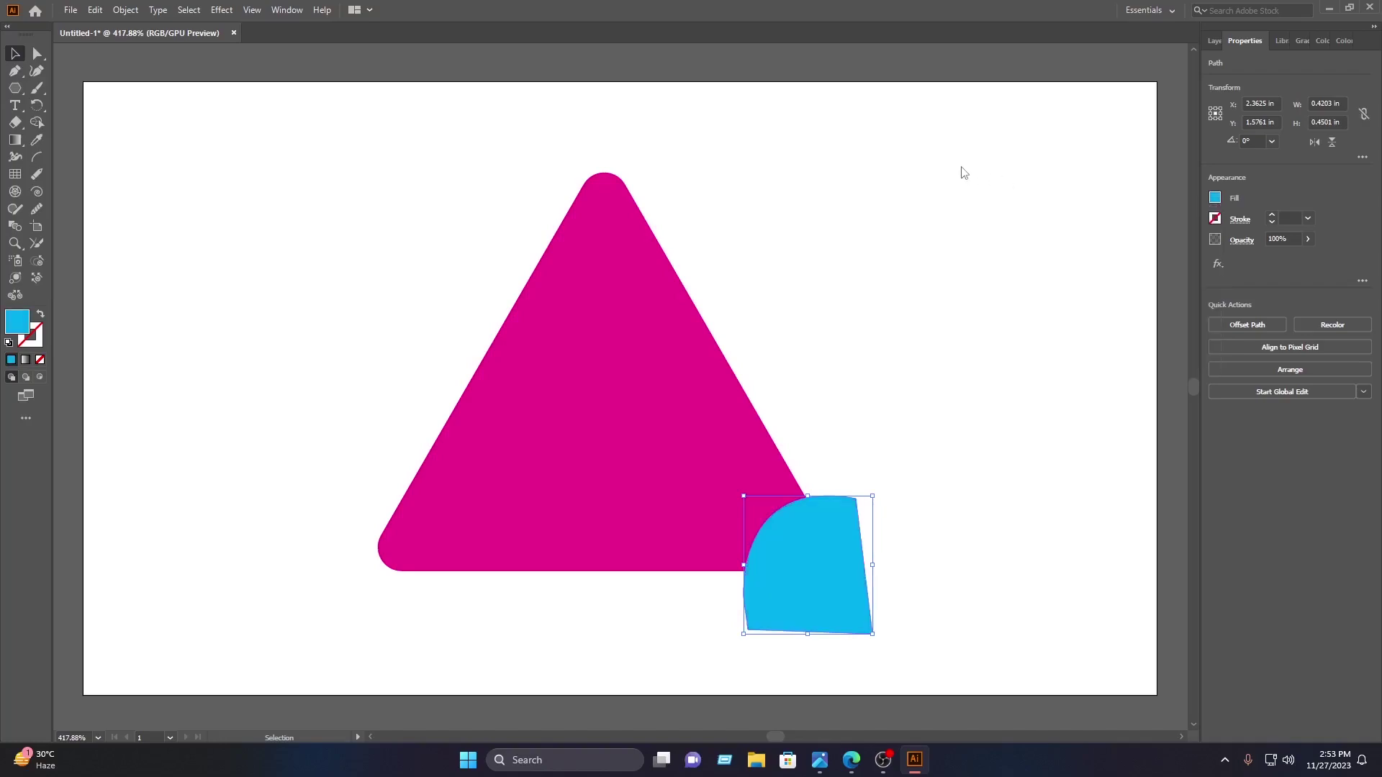
pyautogui.click(889, 461)
# - Make an enlarged copy of the blue corner shape, about 0.61 by 0.65 in, over the original and fill it with green
pyautogui.click(826, 547)
pyautogui.moveTo(825, 547); pyautogui.dragTo(891, 536)
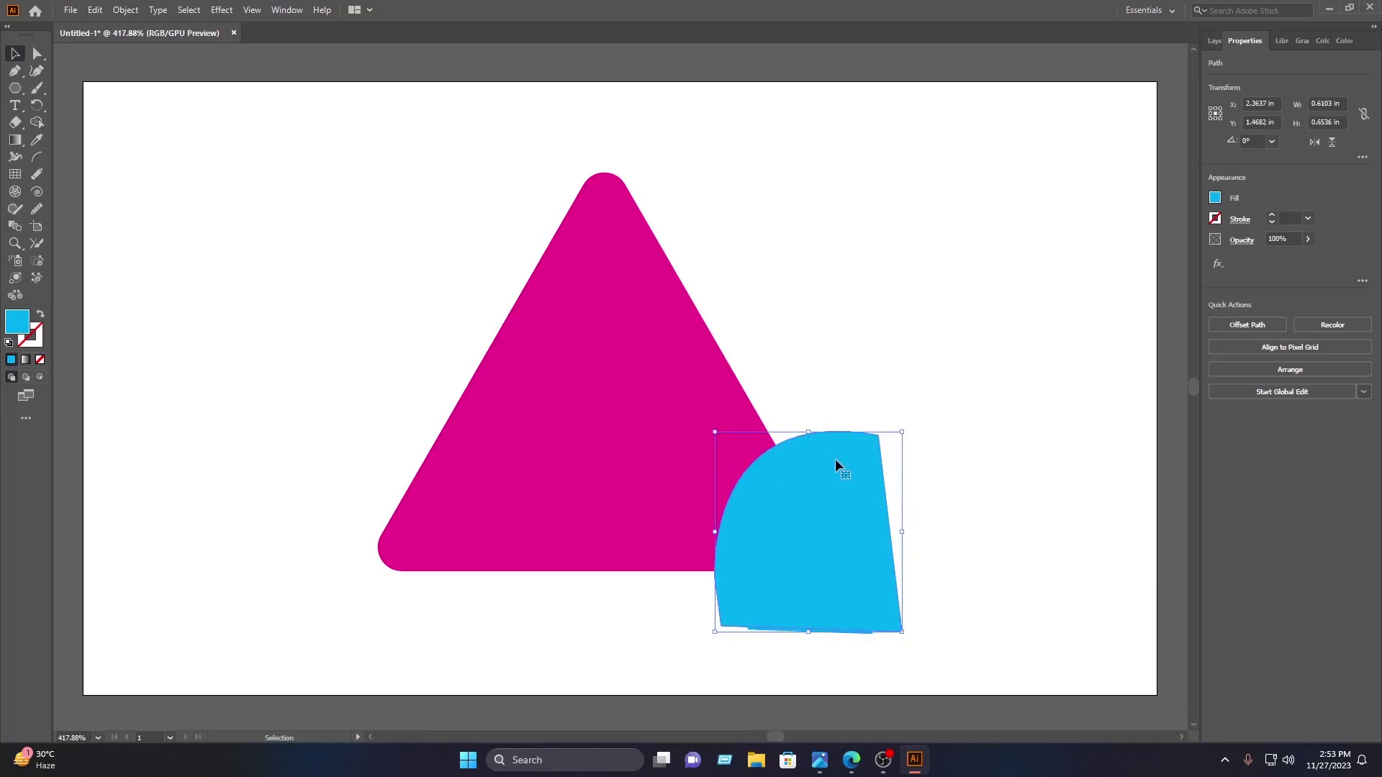
pyautogui.click(1217, 197)
pyautogui.click(1119, 249)
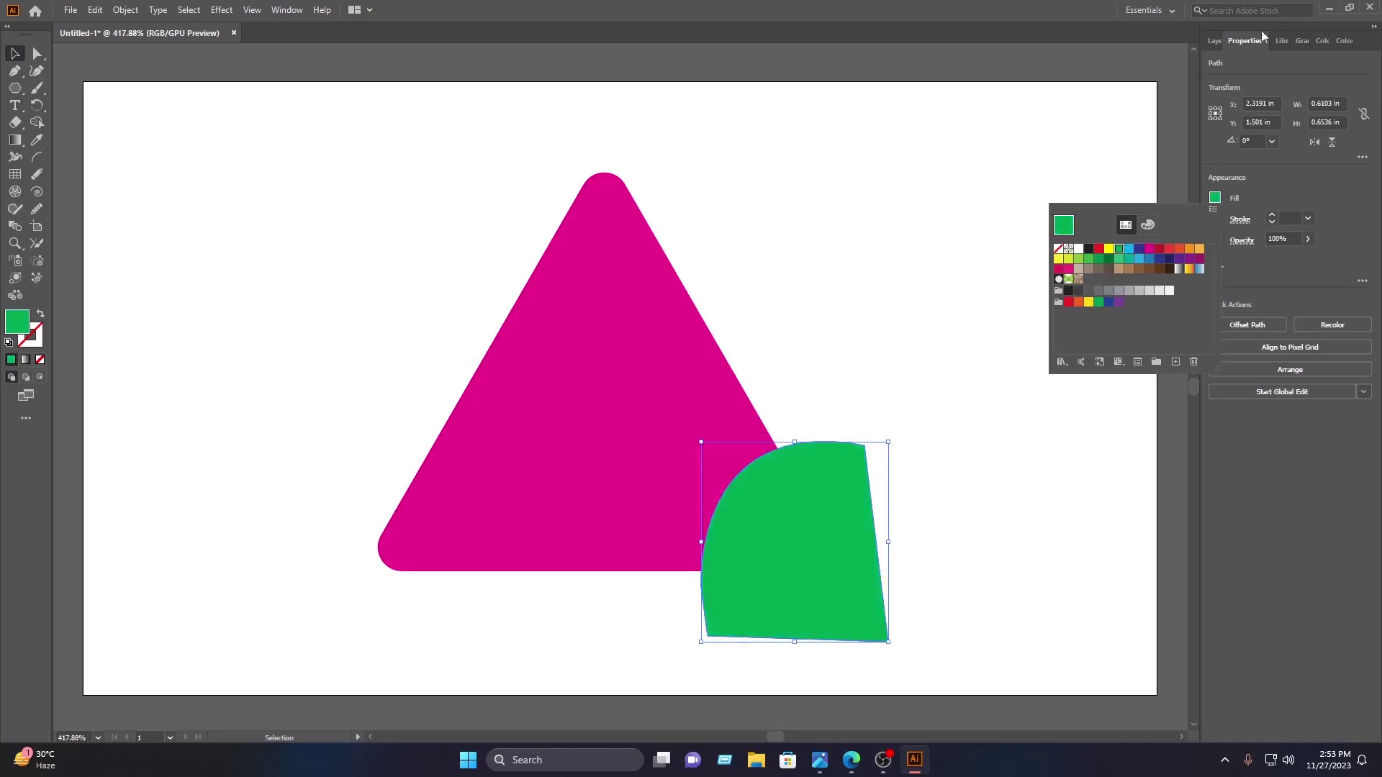
# - Move the green shape below the blue shape in the stacking order
pyautogui.click(1210, 49)
pyautogui.click(1215, 41)
pyautogui.click(1246, 62)
pyautogui.click(1303, 80)
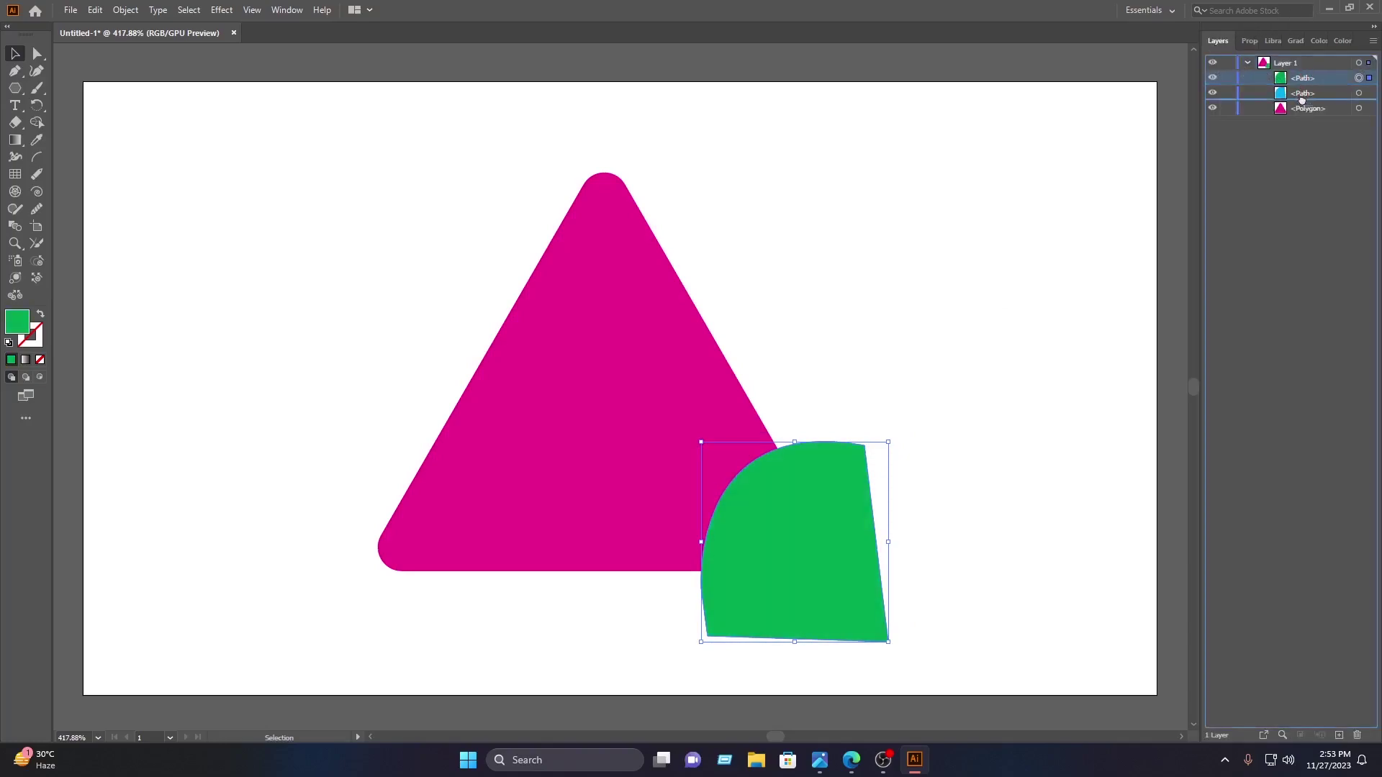
pyautogui.moveTo(1303, 102); pyautogui.dragTo(1303, 102)
pyautogui.click(1001, 440)
# - Duplicate the green shape up and to the left over the triangle and fill the copy with dark red
pyautogui.moveTo(818, 477); pyautogui.dragTo(761, 439)
pyautogui.click(996, 386)
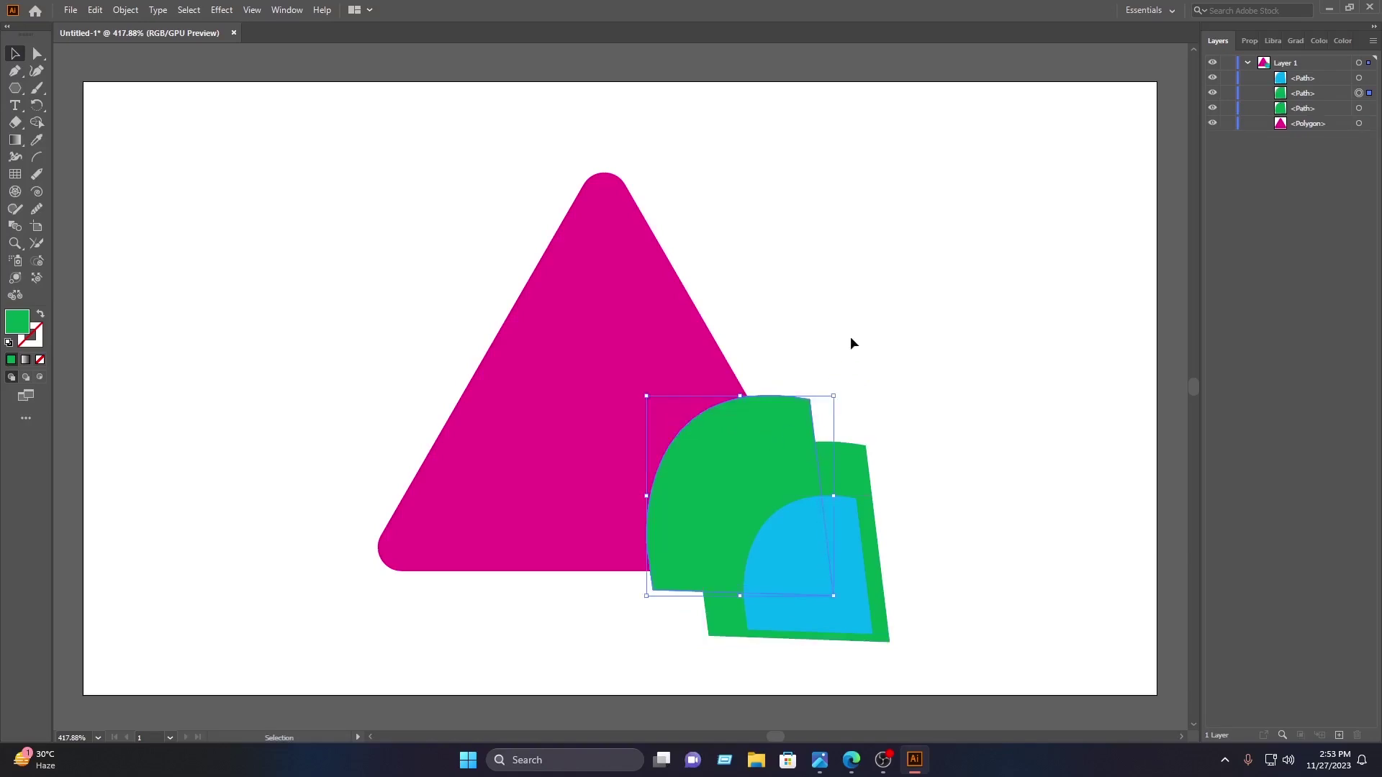
pyautogui.click(1250, 41)
pyautogui.click(1212, 200)
pyautogui.click(1159, 249)
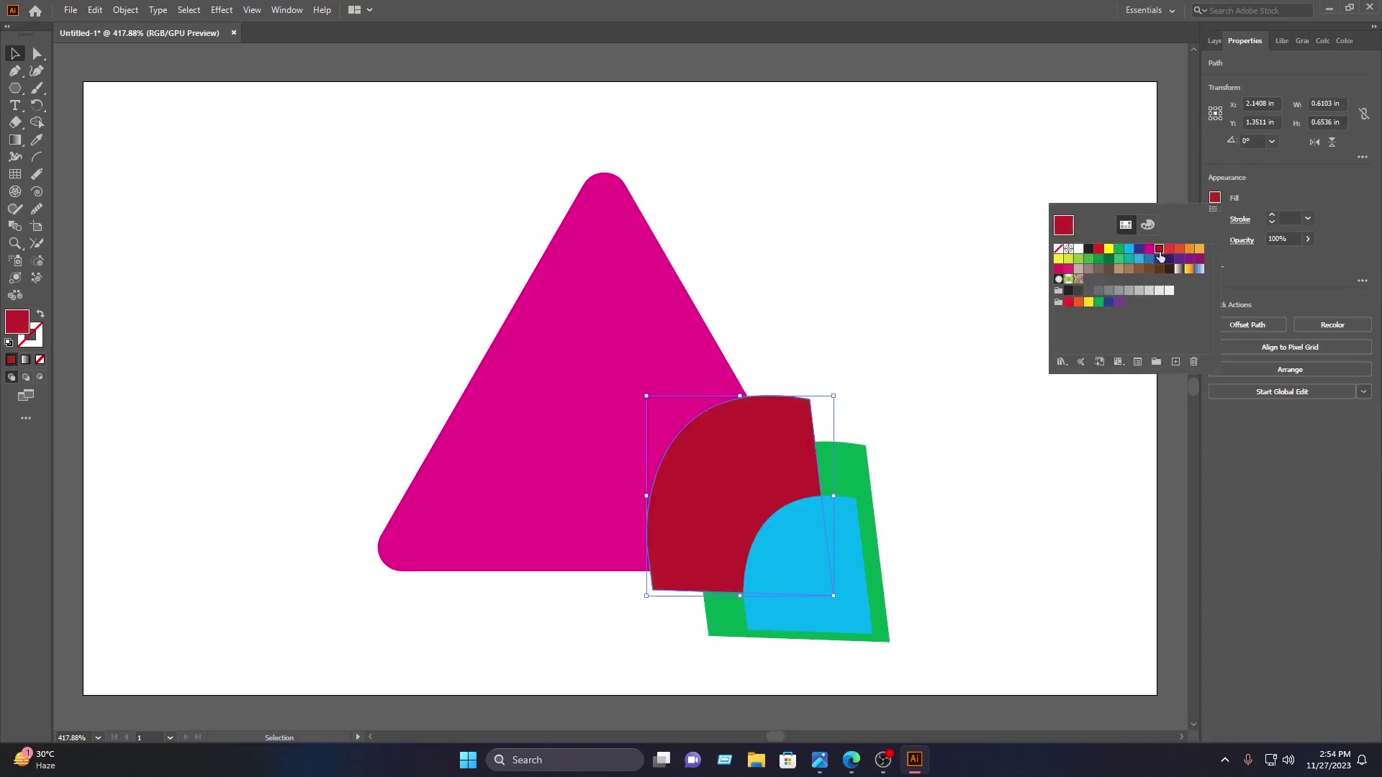
pyautogui.click(1274, 195)
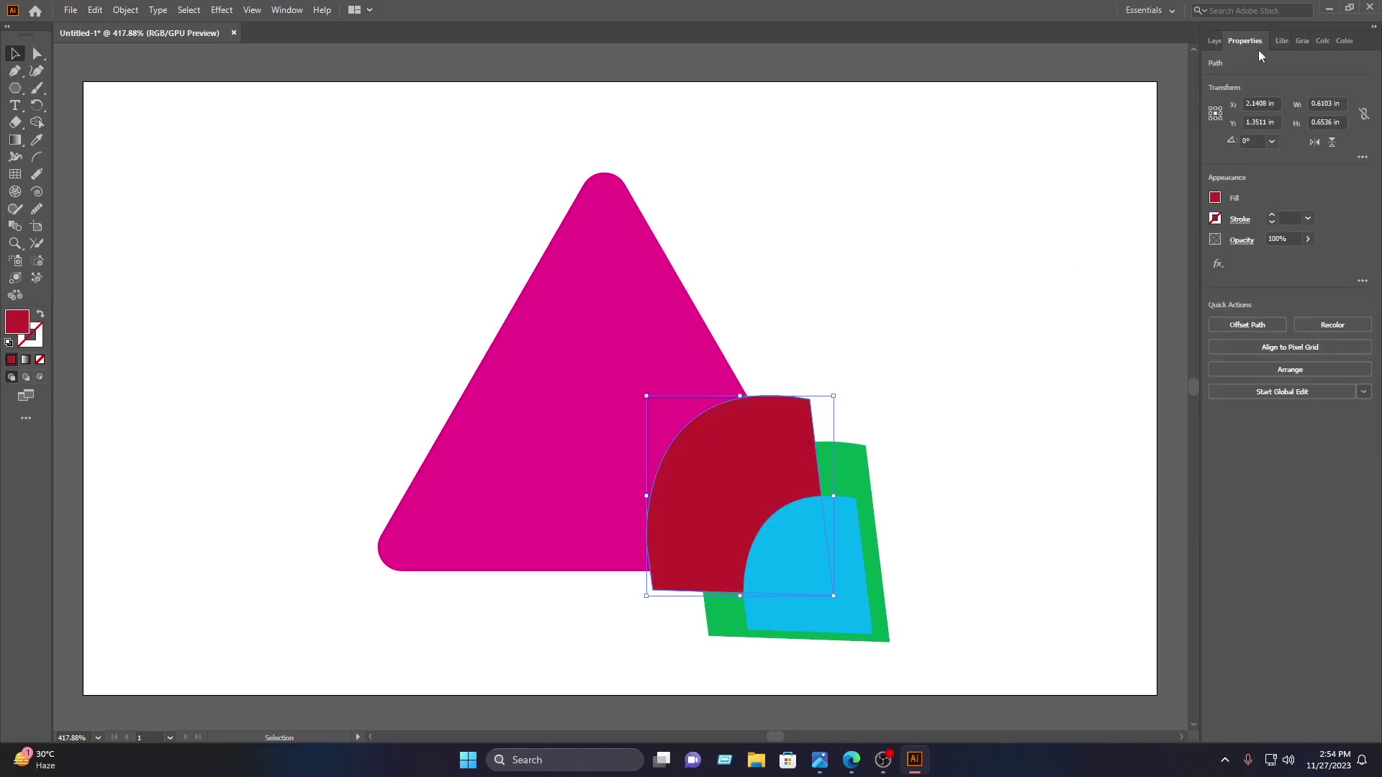
# - Move the dark red shape below the green shape in the stacking order
pyautogui.click(1214, 41)
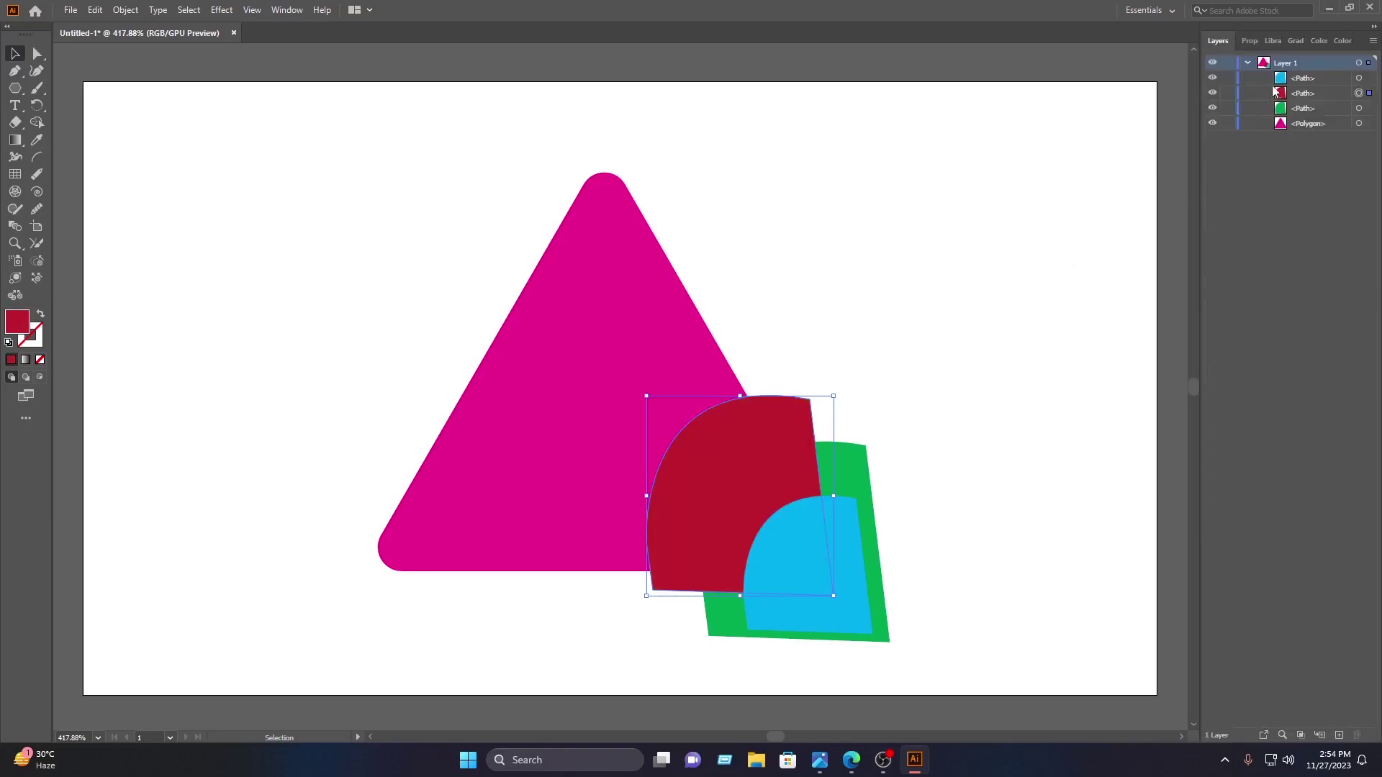
pyautogui.moveTo(1302, 94); pyautogui.dragTo(1301, 115)
pyautogui.click(1123, 209)
# - Duplicate the dark red shape, enlarge the copy to about 0.85 by 0.91 in, and fill it with yellow
pyautogui.click(751, 432)
pyautogui.moveTo(751, 432); pyautogui.dragTo(702, 391)
pyautogui.moveTo(681, 545); pyautogui.dragTo(691, 629)
pyautogui.moveTo(694, 413); pyautogui.dragTo(725, 407)
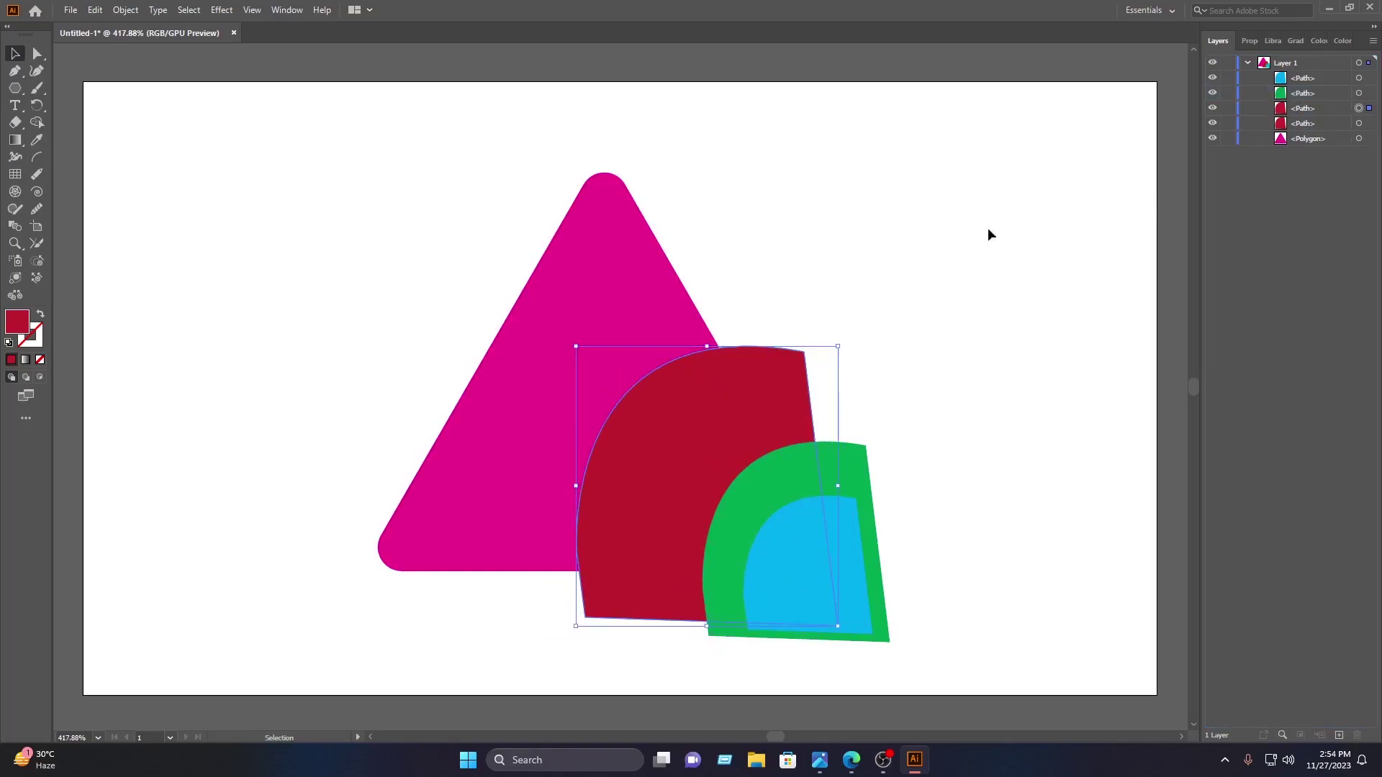
pyautogui.click(1251, 43)
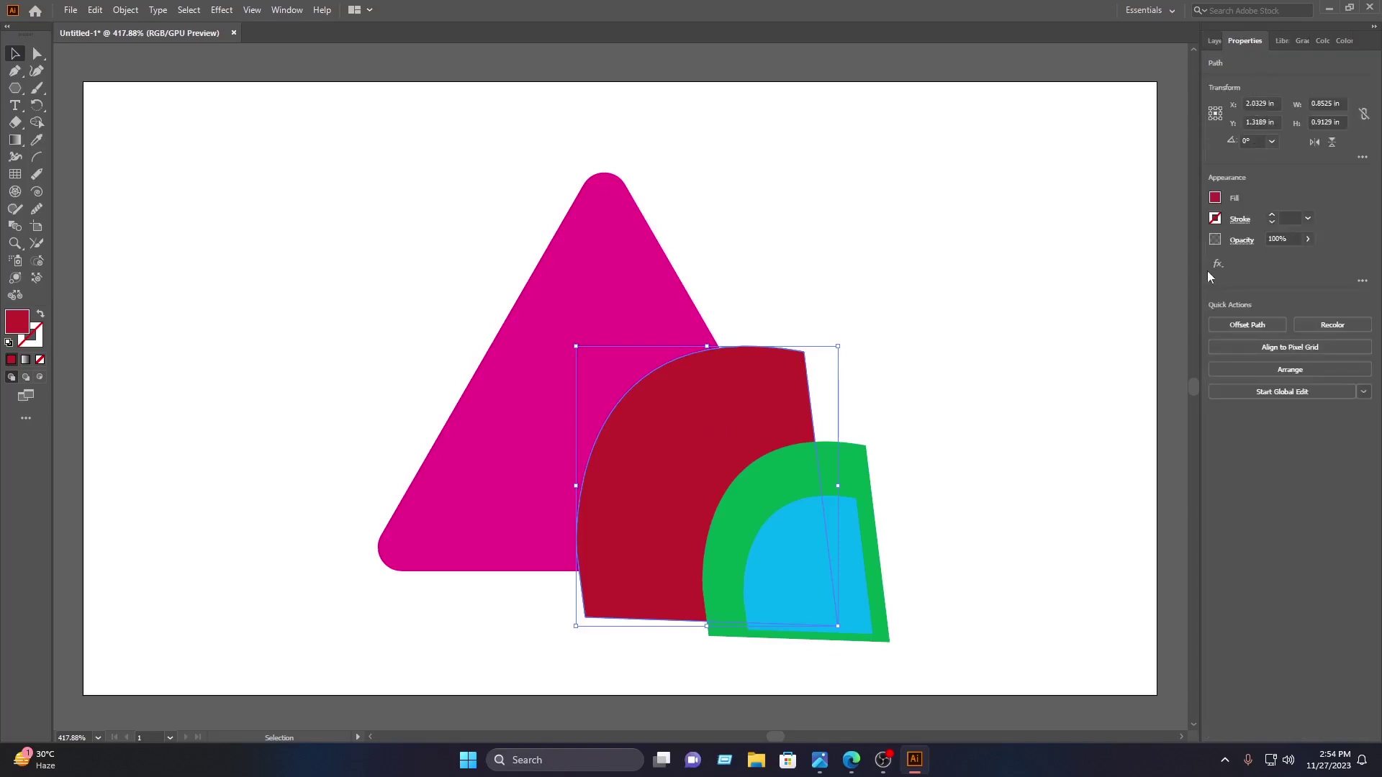
pyautogui.click(1215, 197)
pyautogui.click(1108, 248)
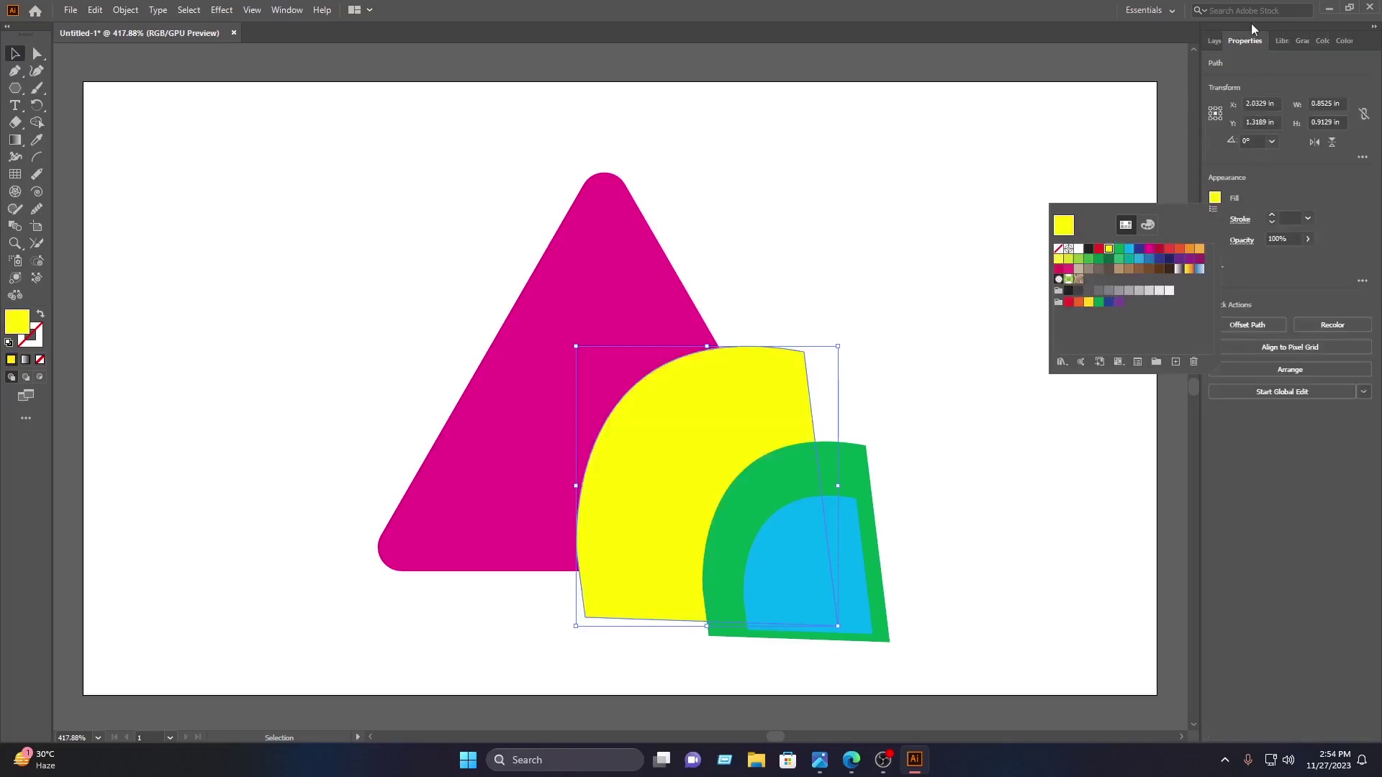
# - Place the yellow shape below the dark red one in the stacking order and shift it to form an even outer band
pyautogui.click(1213, 41)
pyautogui.click(1213, 41)
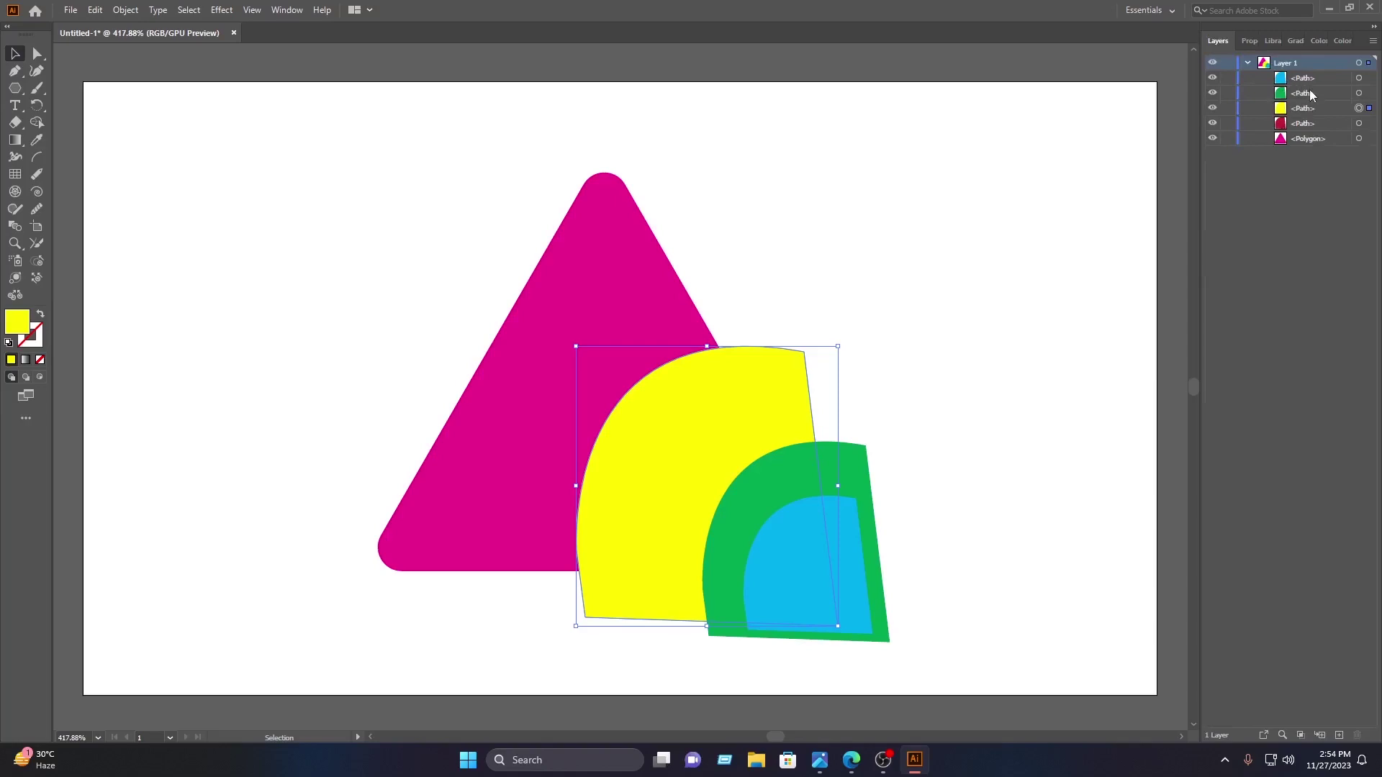
pyautogui.moveTo(1307, 116)
pyautogui.mouseDown()
pyautogui.moveTo(1308, 143)
pyautogui.moveTo(1304, 128)
pyautogui.mouseUp()
pyautogui.click(1172, 138)
pyautogui.moveTo(711, 394); pyautogui.dragTo(730, 385)
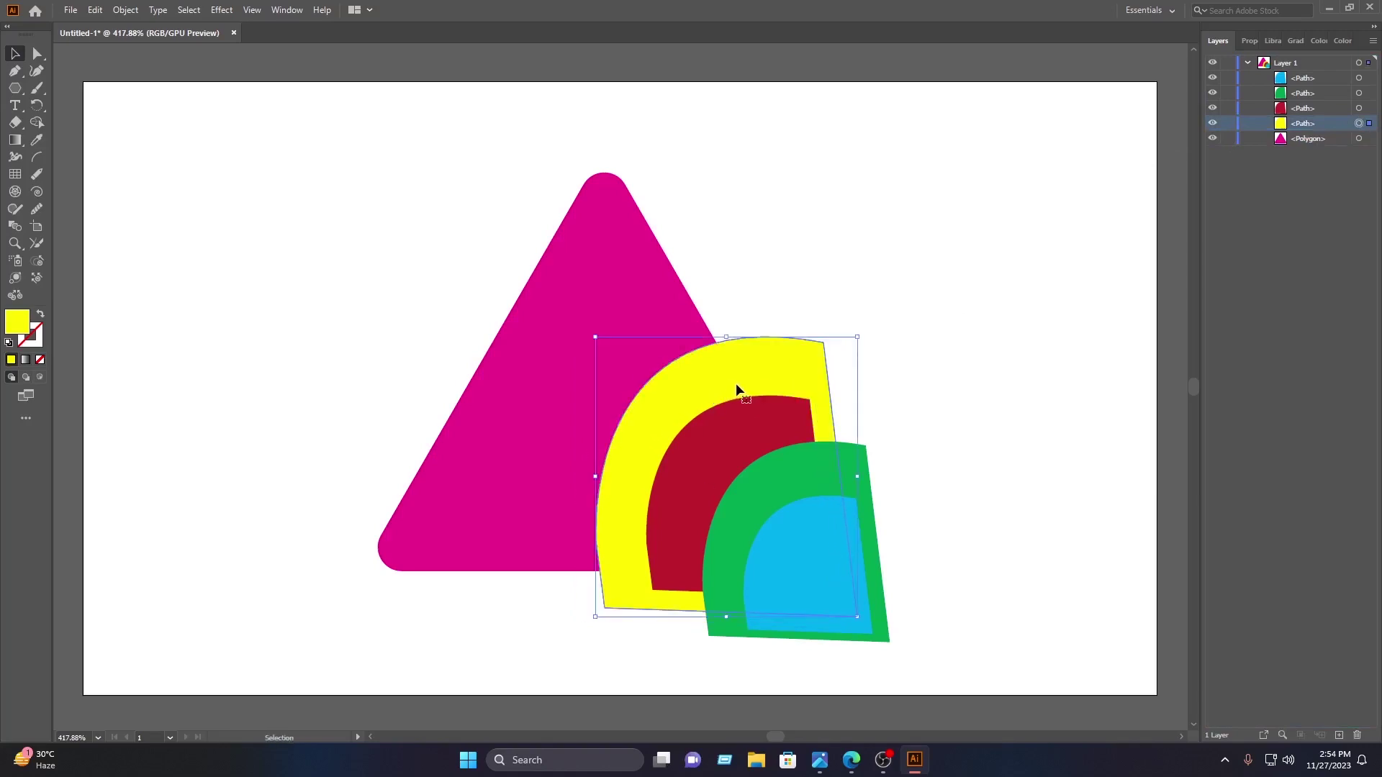
pyautogui.click(967, 383)
# - Select all shapes and remove the parts of the colored bands outside the triangle with the Shape Builder
pyautogui.moveTo(958, 684); pyautogui.dragTo(403, 131)
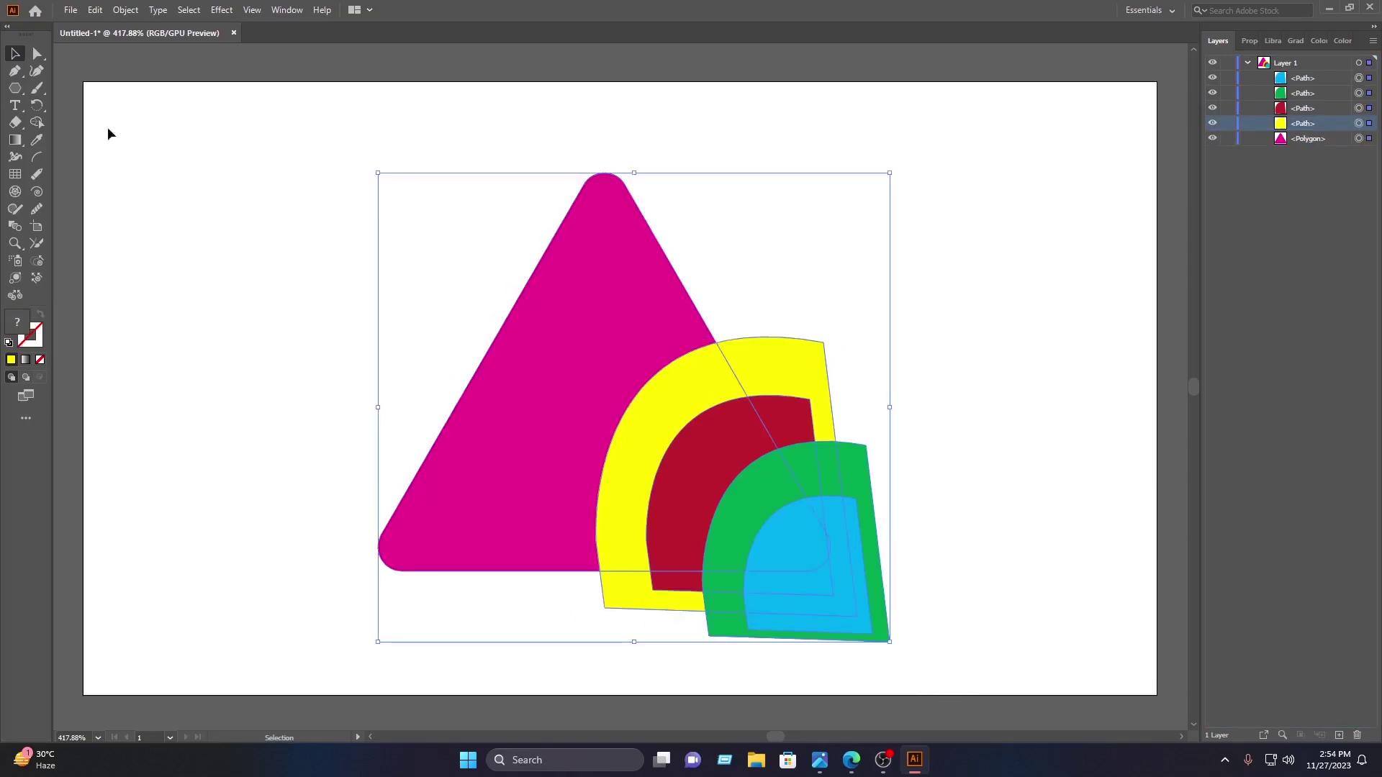
pyautogui.click(37, 122)
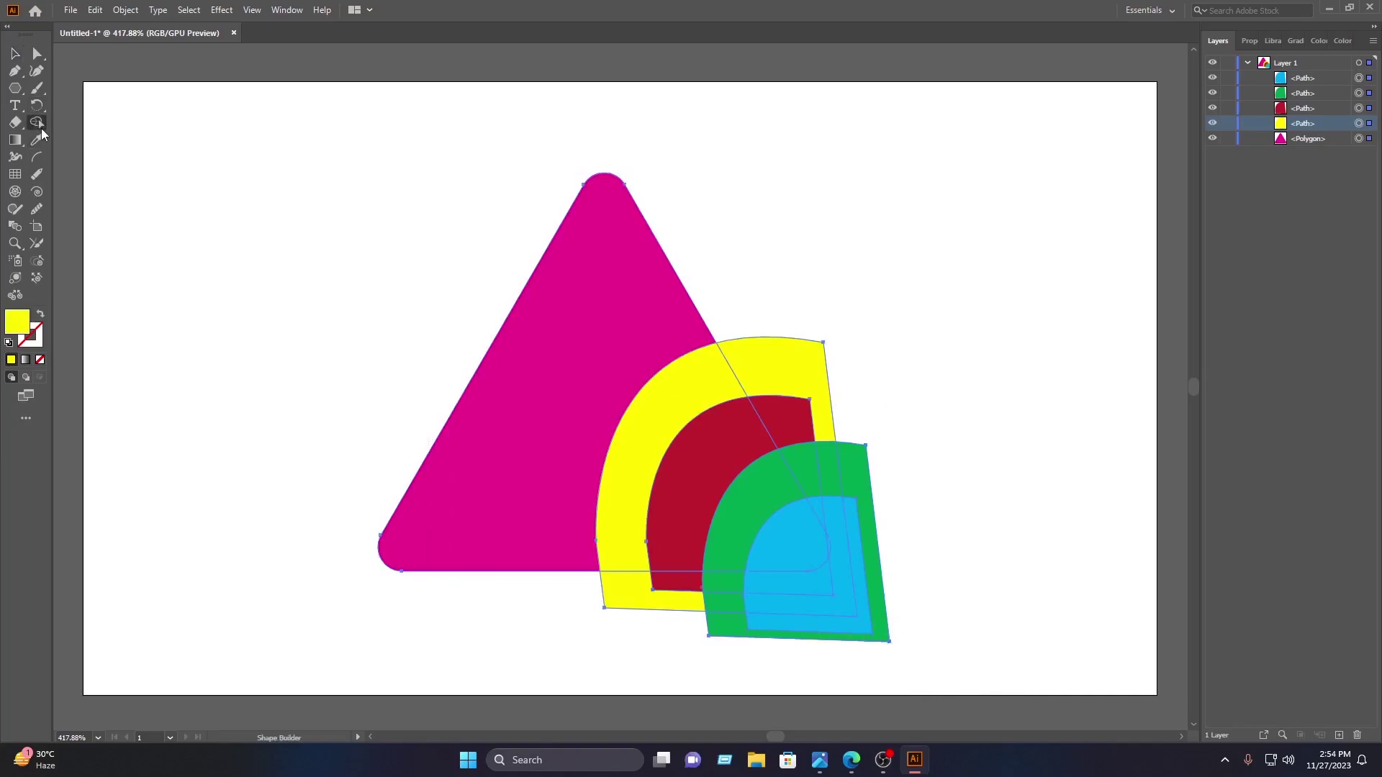
pyautogui.keyDown('alt'); pyautogui.click(816, 389); pyautogui.keyUp('alt')
pyautogui.keyDown('alt'); pyautogui.click(796, 417); pyautogui.keyUp('alt')
pyautogui.keyDown('alt'); pyautogui.click(806, 462); pyautogui.keyUp('alt')
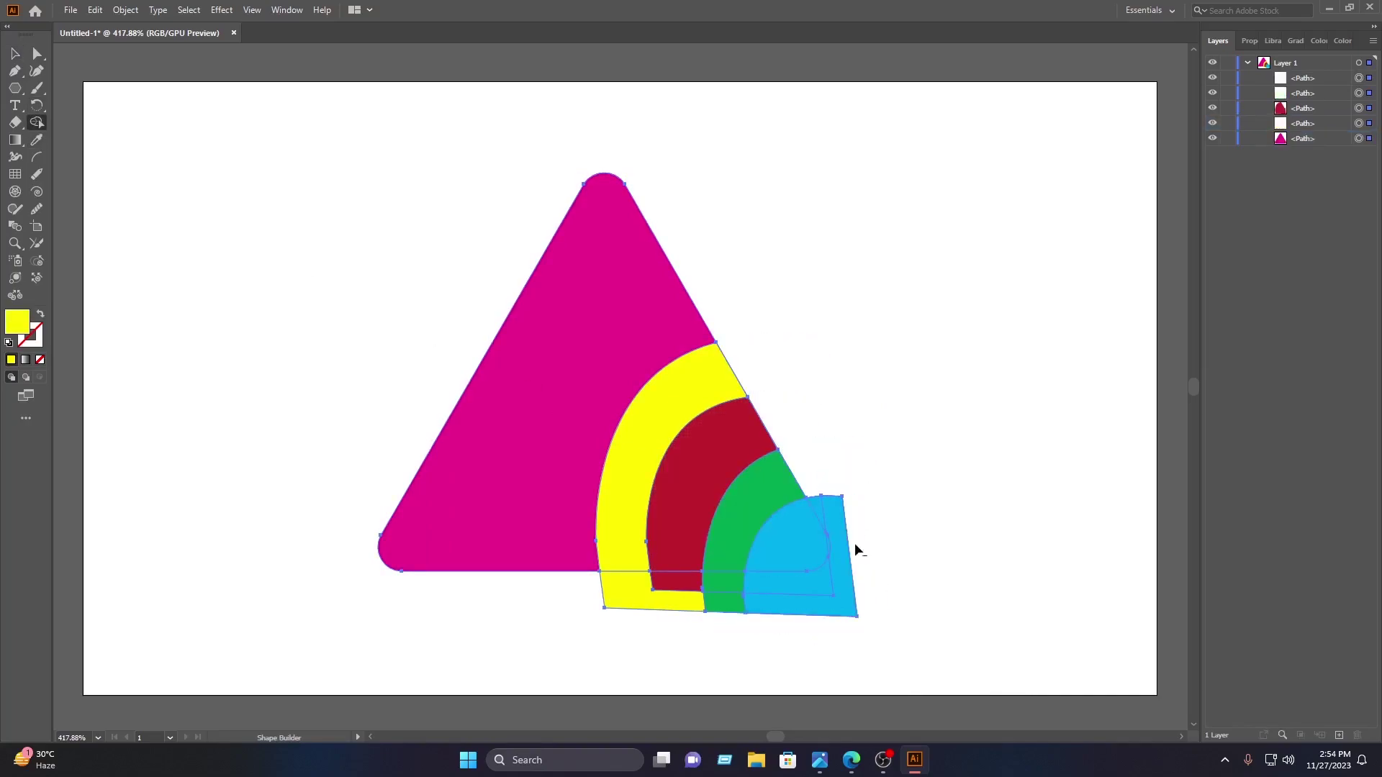
pyautogui.keyDown('alt'); pyautogui.click(856, 549); pyautogui.keyUp('alt')
pyautogui.keyDown('alt'); pyautogui.click(726, 592); pyautogui.keyUp('alt')
pyautogui.keyDown('alt'); pyautogui.click(676, 581); pyautogui.keyUp('alt')
pyautogui.keyDown('alt'); pyautogui.click(623, 592); pyautogui.keyUp('alt')
pyautogui.press('v')
pyautogui.click(702, 612)
# - Apply a linear gradient to the large magenta section of the triangle and set its end color stop to light blue
pyautogui.scroll(1, 639, 445)
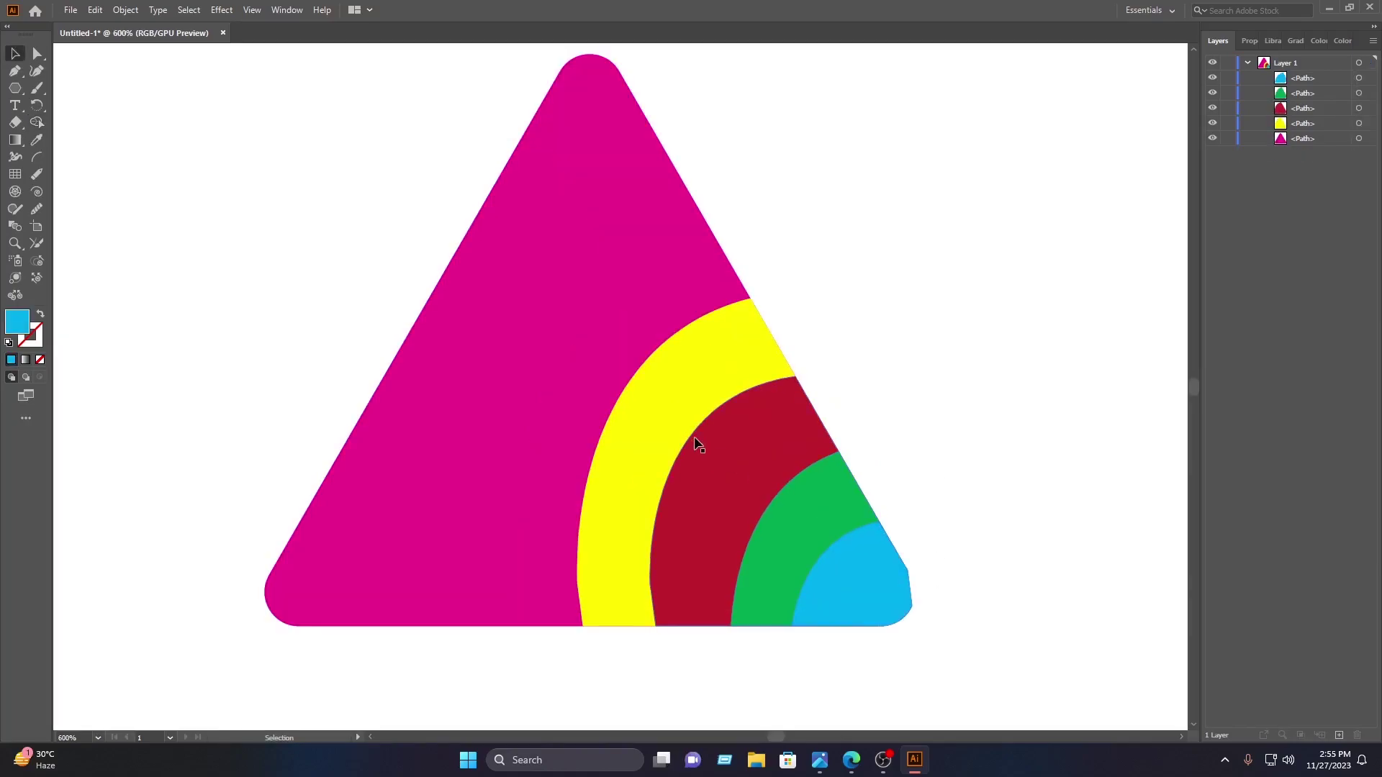
pyautogui.click(505, 264)
pyautogui.click(15, 140)
pyautogui.click(571, 278)
pyautogui.click(910, 338)
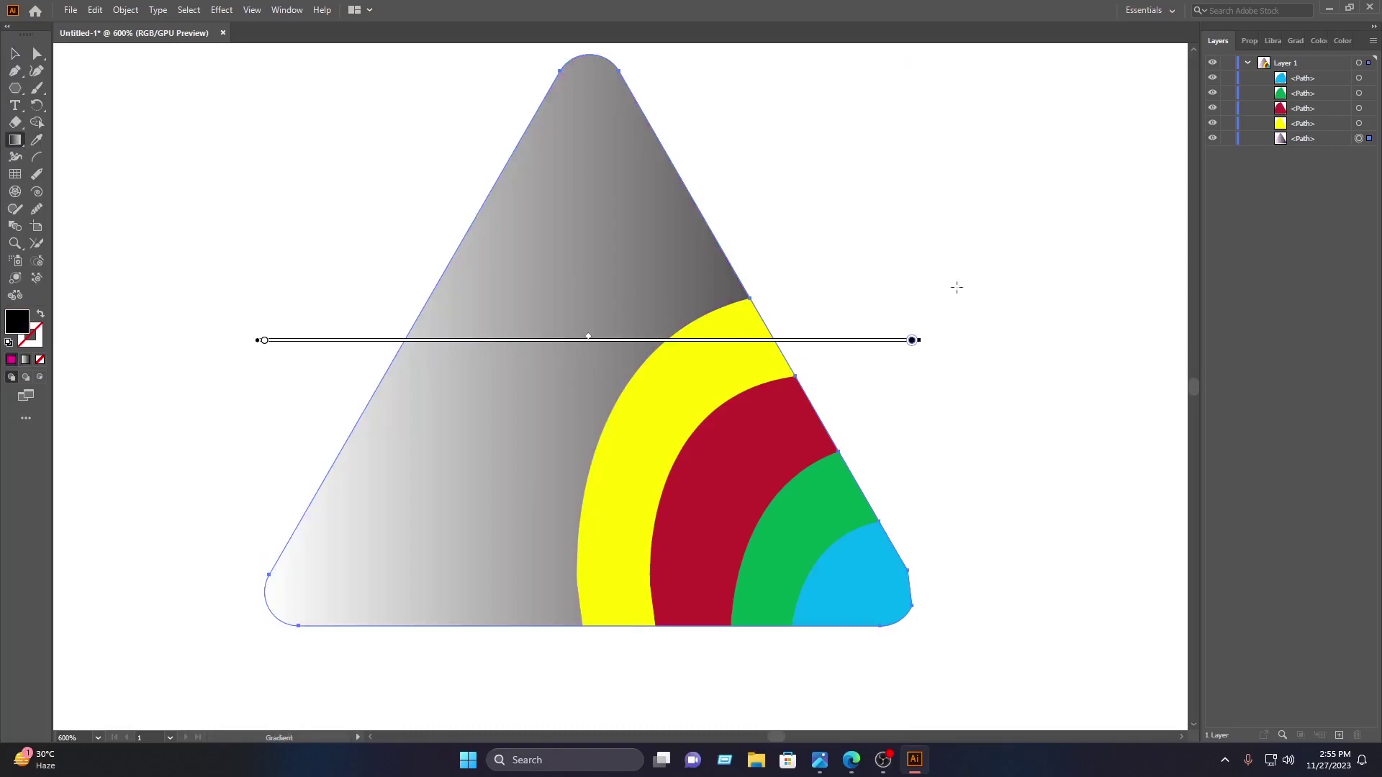
pyautogui.click(1250, 41)
pyautogui.click(1215, 198)
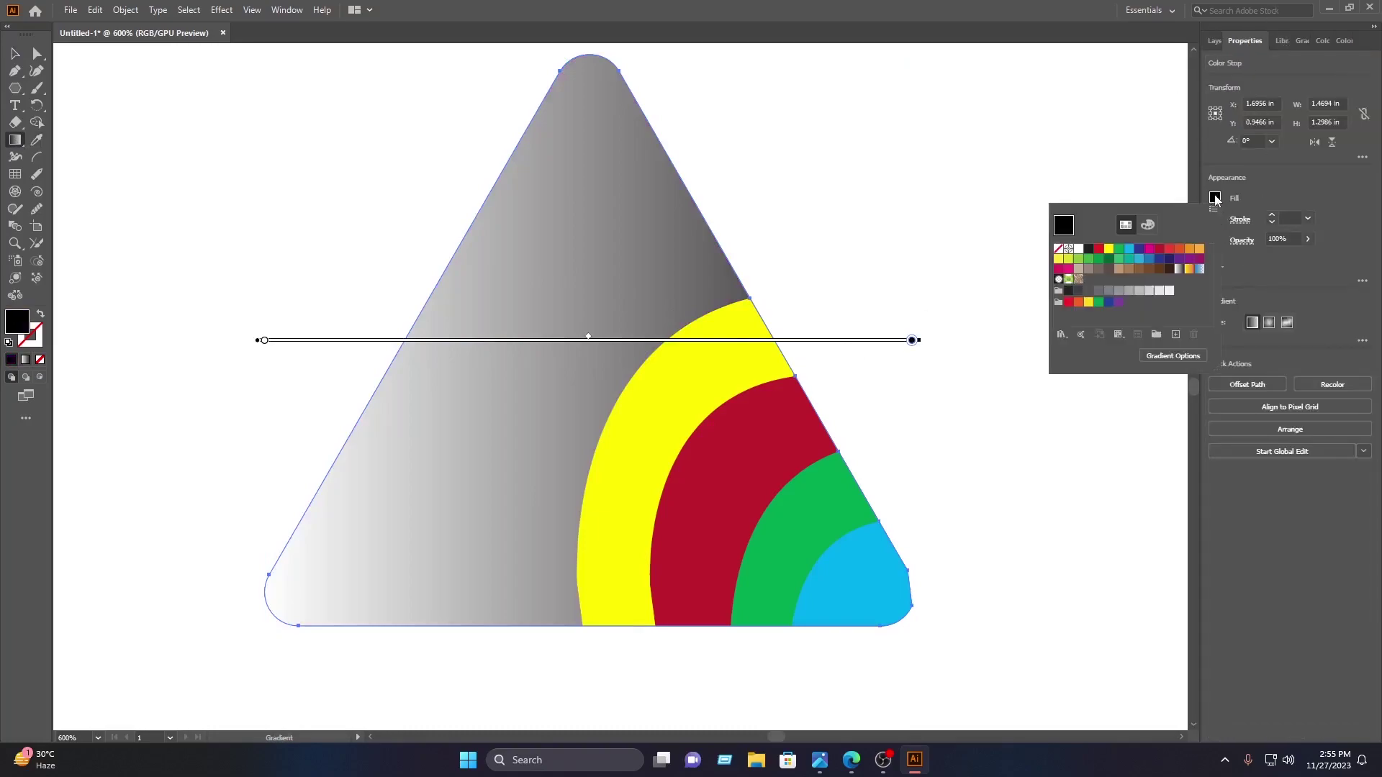
pyautogui.click(1131, 250)
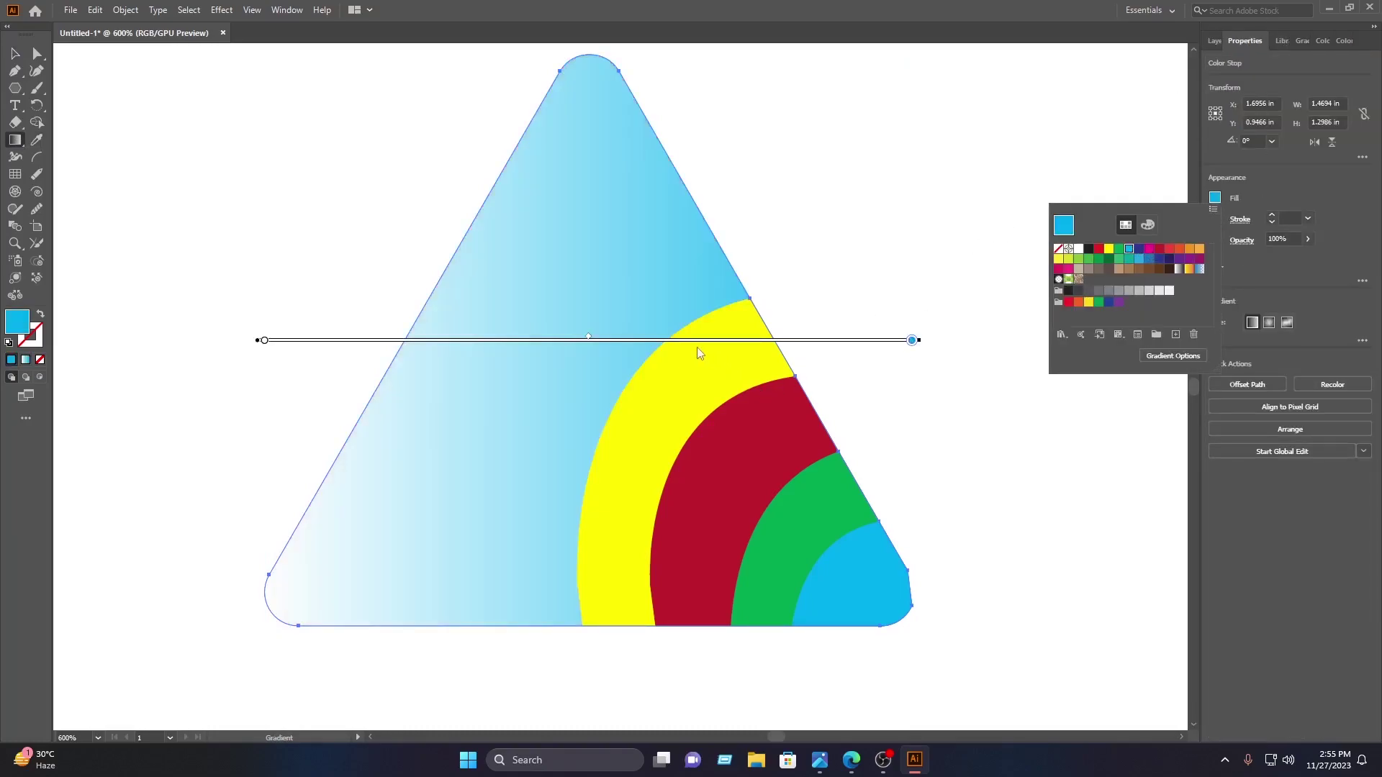
# - Add a color stop near the middle of the gradient and set it to magenta
pyautogui.click(620, 339)
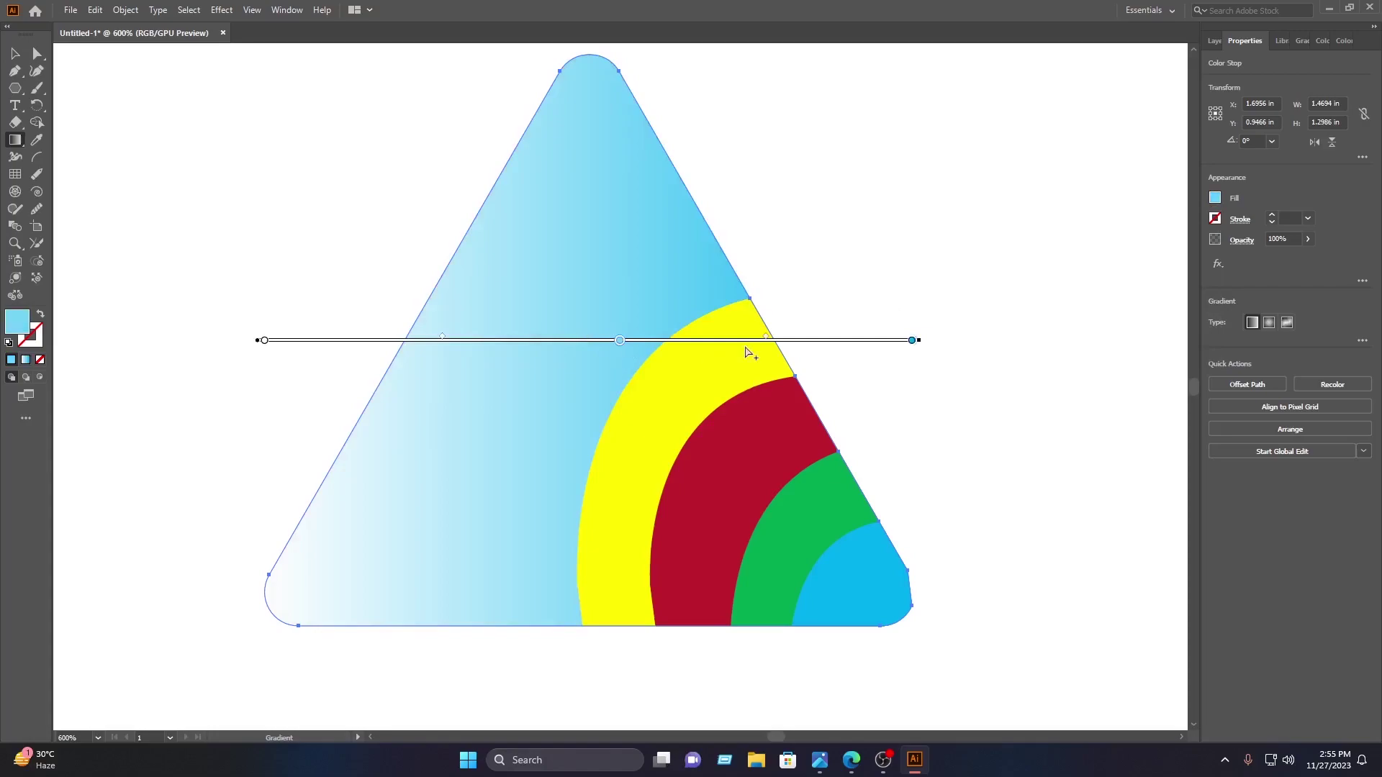
pyautogui.click(1215, 199)
pyautogui.click(1149, 249)
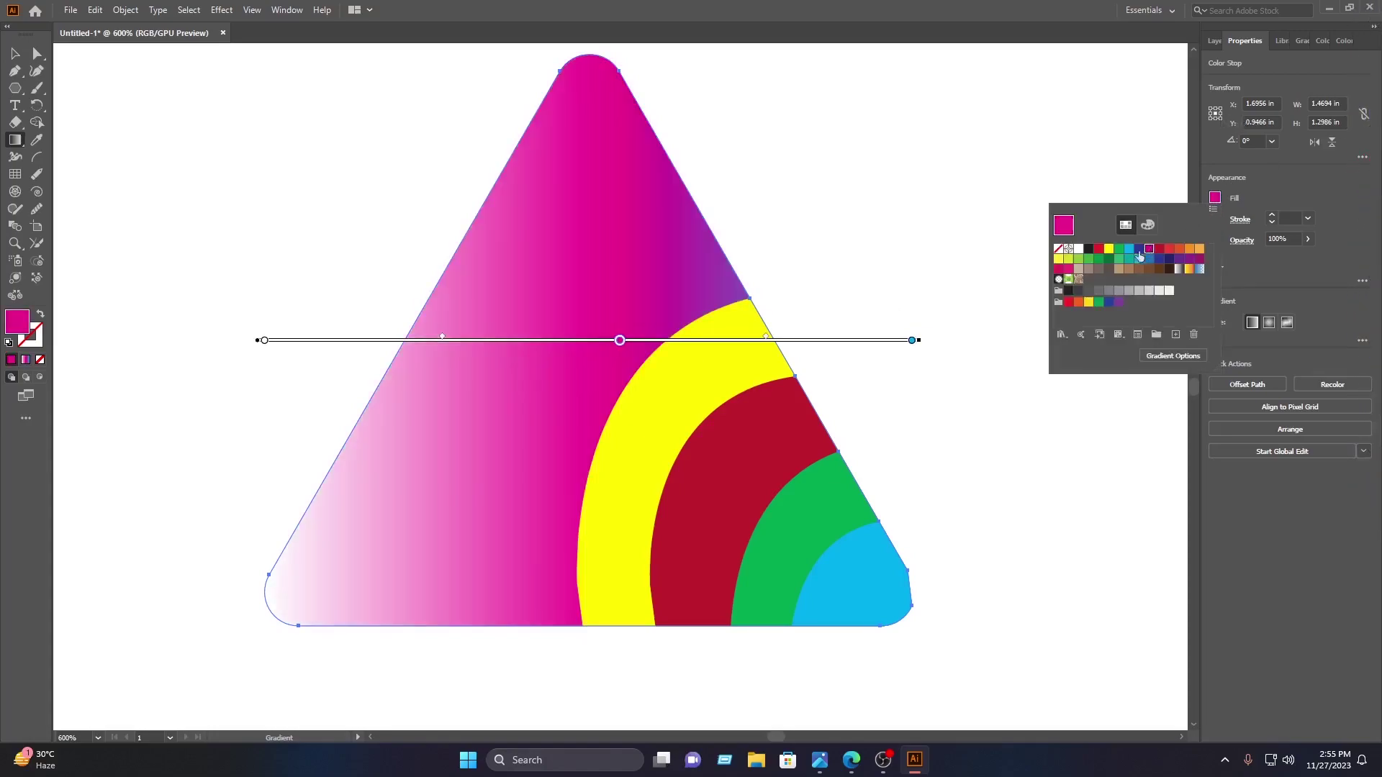
# - Set the start color stop of the large triangle section's gradient to dark blue
pyautogui.click(266, 344)
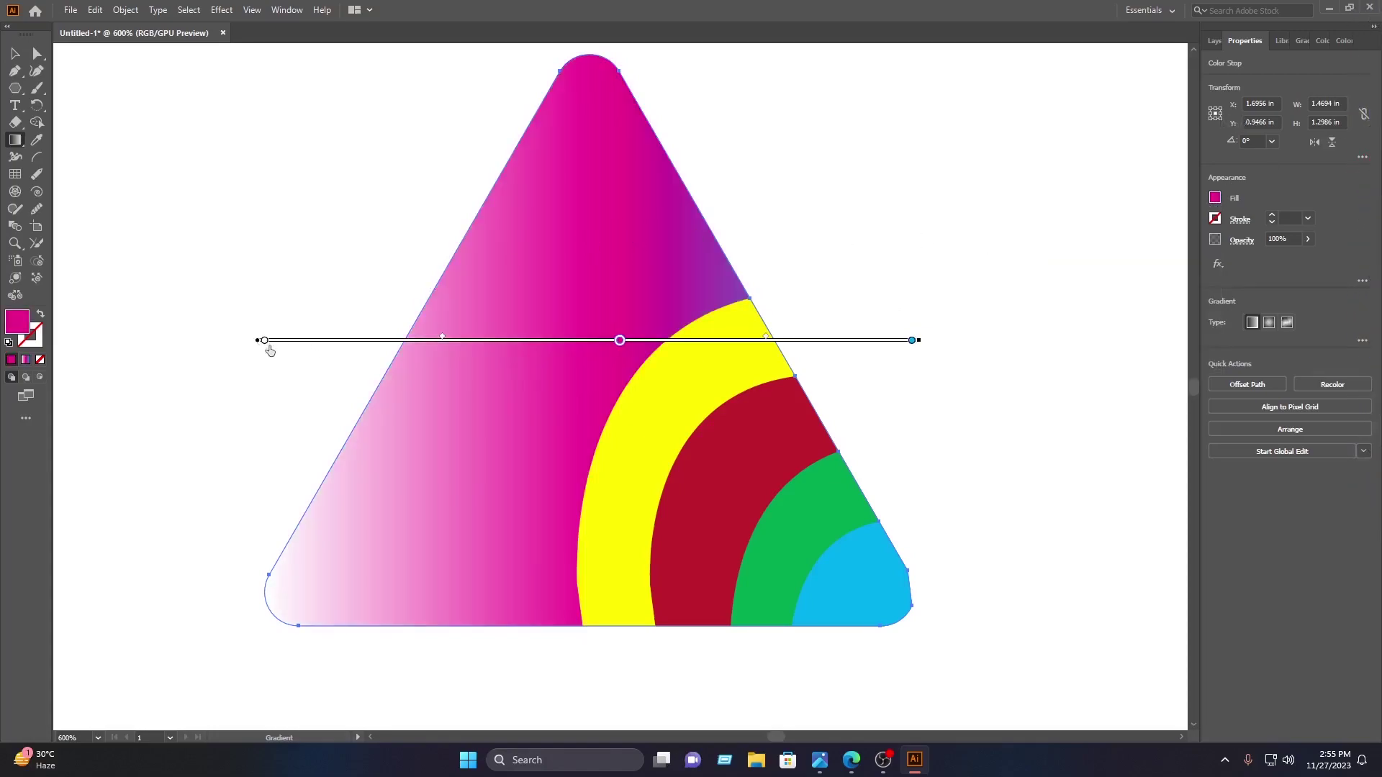
pyautogui.click(264, 340)
pyautogui.click(1214, 198)
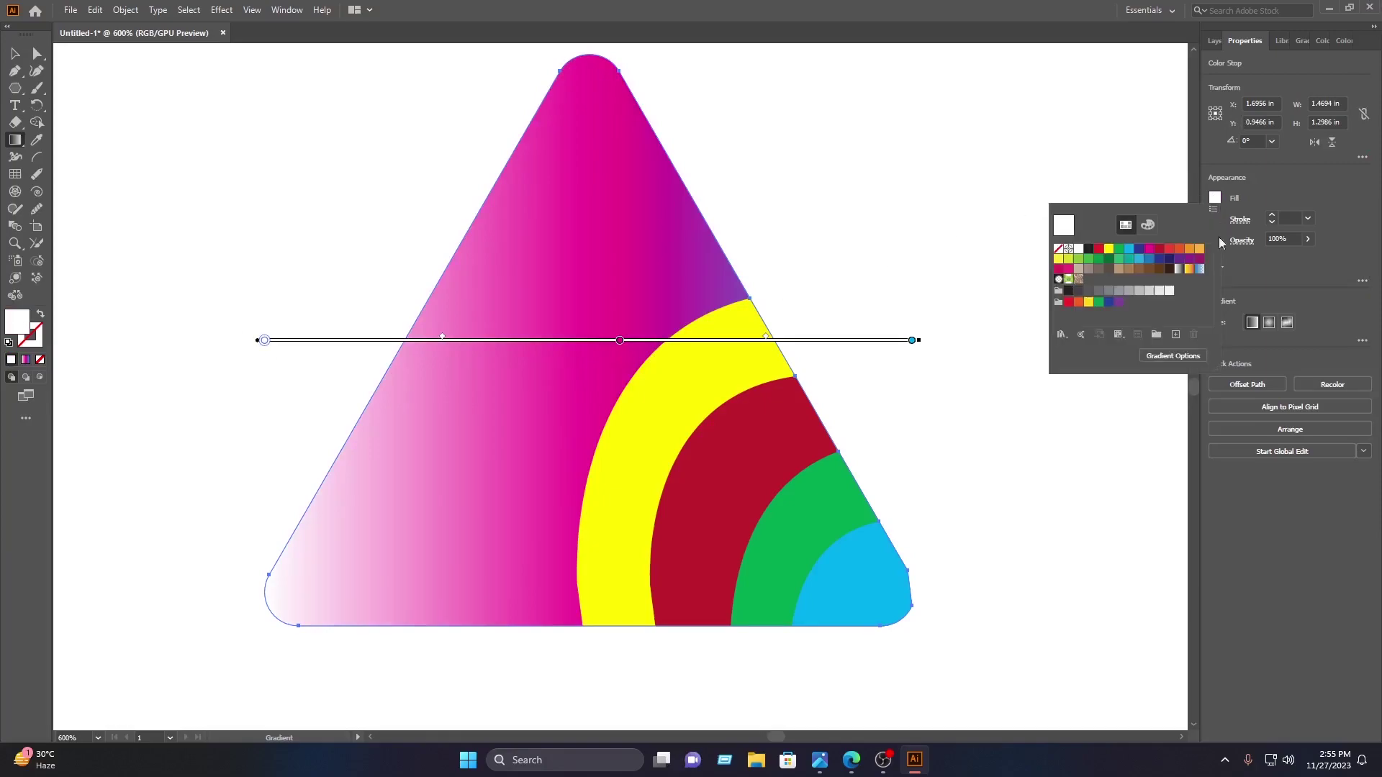
pyautogui.click(1140, 251)
pyautogui.click(1232, 267)
pyautogui.click(14, 55)
pyautogui.click(985, 145)
# - Apply the linear gradient to the yellow outer band and remove its middle magenta color stop
pyautogui.click(703, 375)
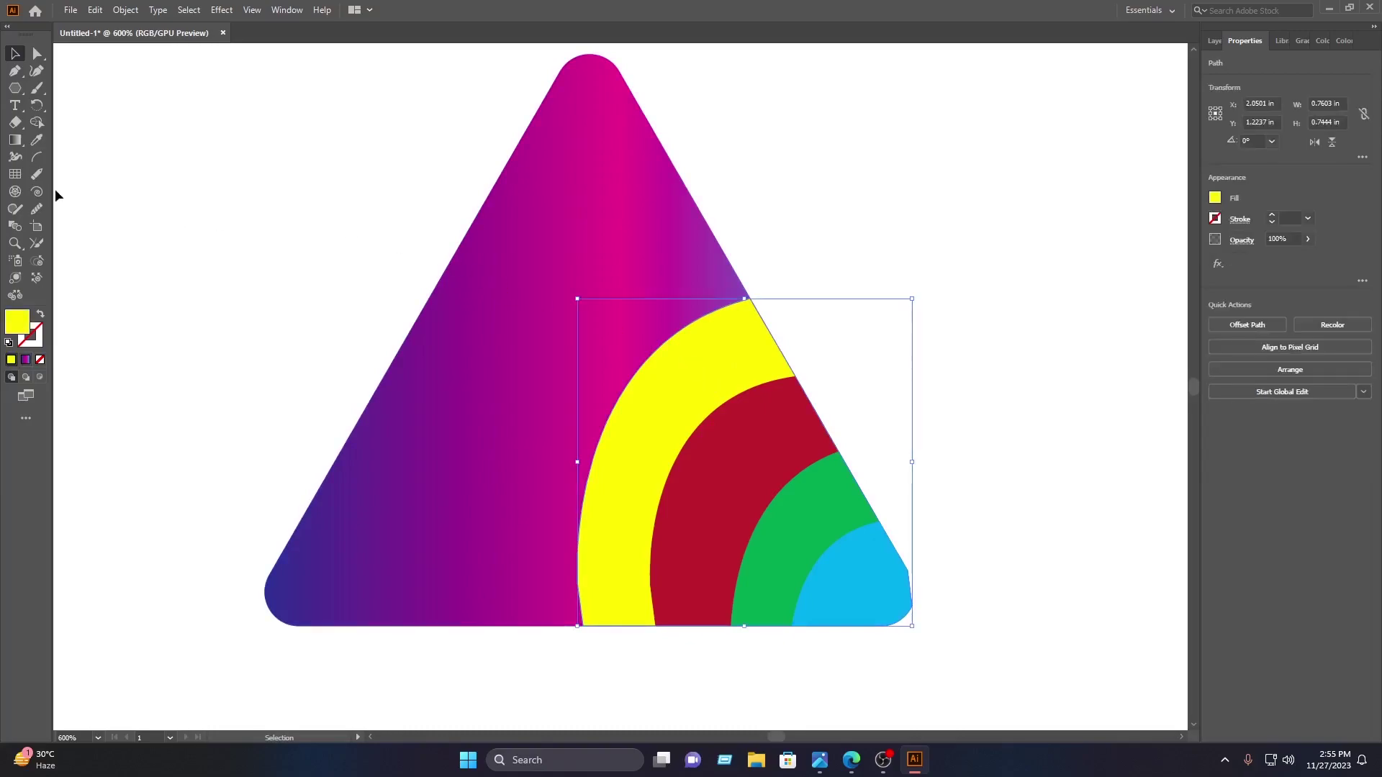
pyautogui.click(14, 140)
pyautogui.click(678, 373)
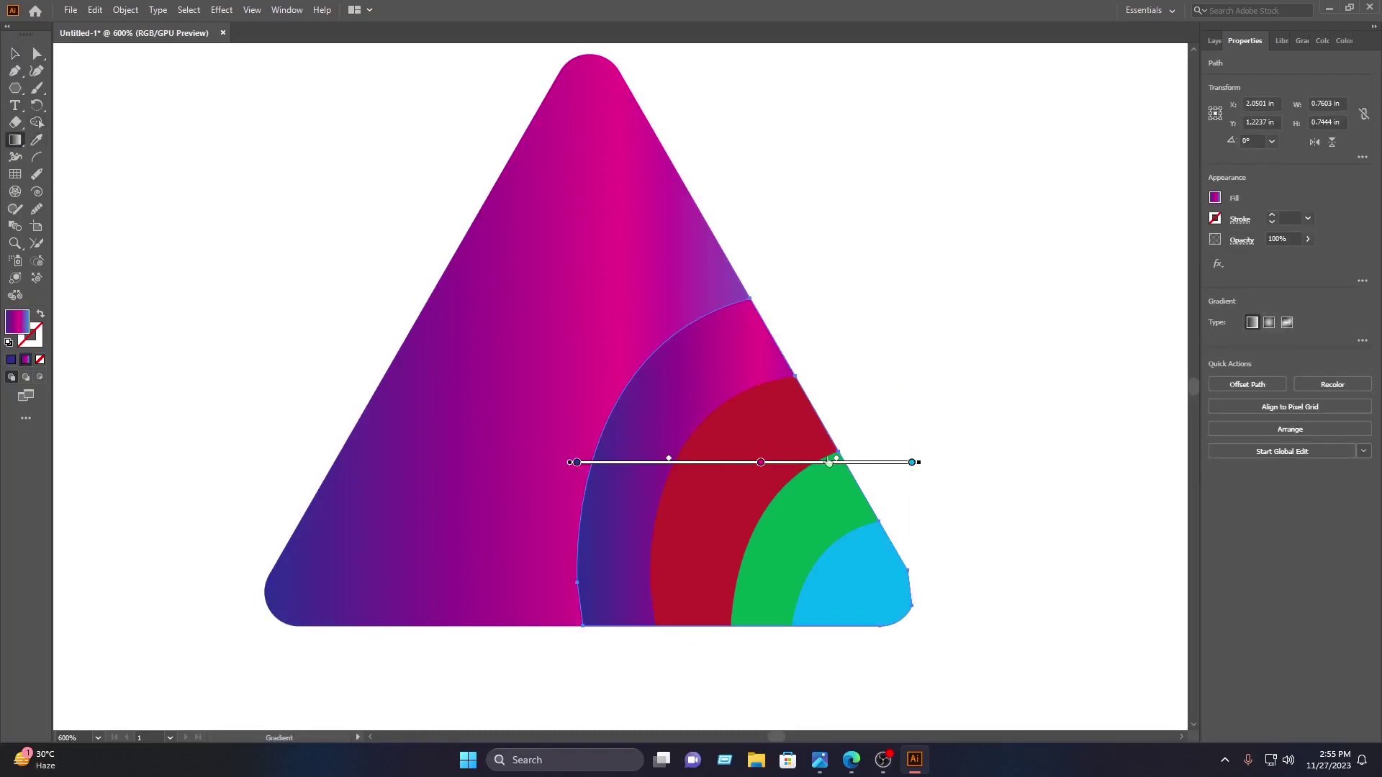
pyautogui.click(760, 463)
pyautogui.moveTo(760, 462); pyautogui.dragTo(761, 558)
# - Move the outer band's light blue stop back toward the middle of the gradient and its dark blue stop inward
pyautogui.moveTo(913, 462); pyautogui.dragTo(775, 462)
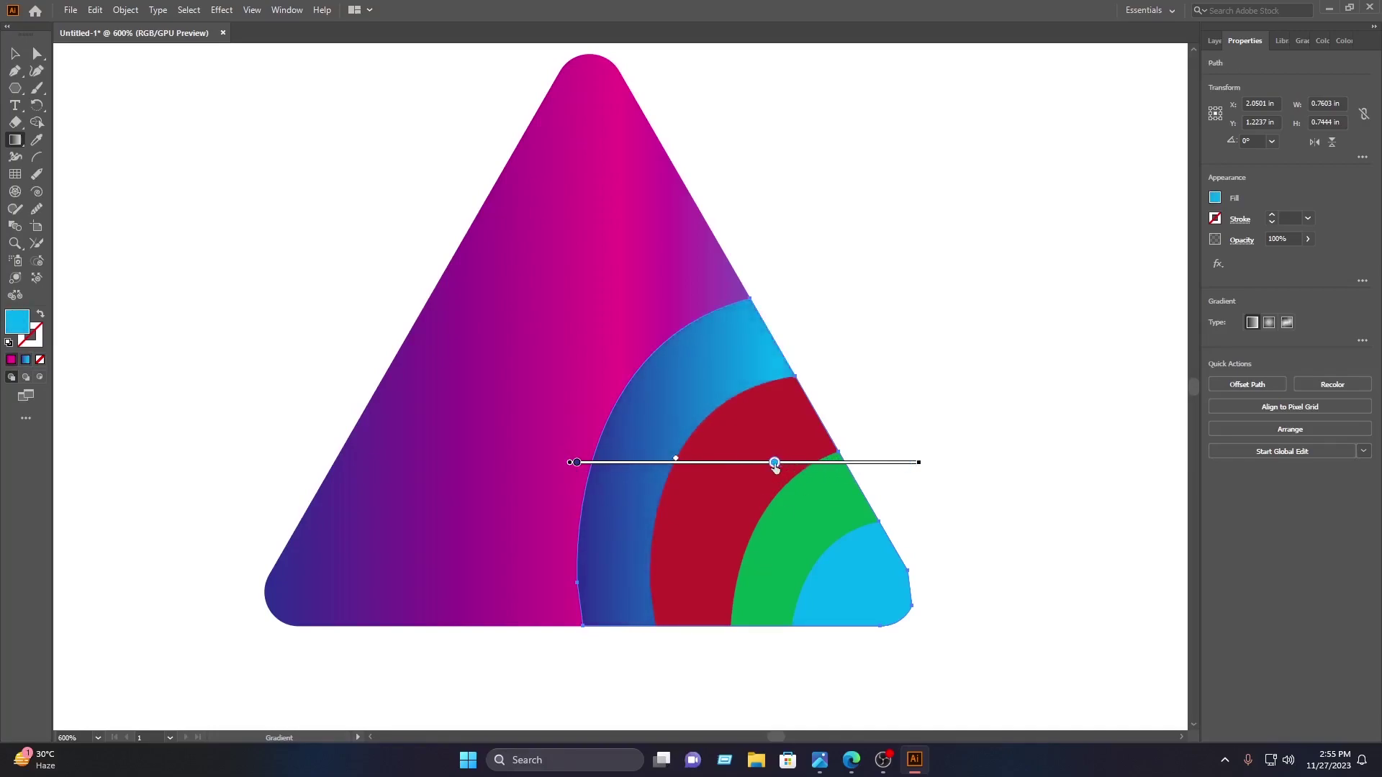
pyautogui.click(576, 462)
pyautogui.moveTo(577, 463); pyautogui.dragTo(629, 462)
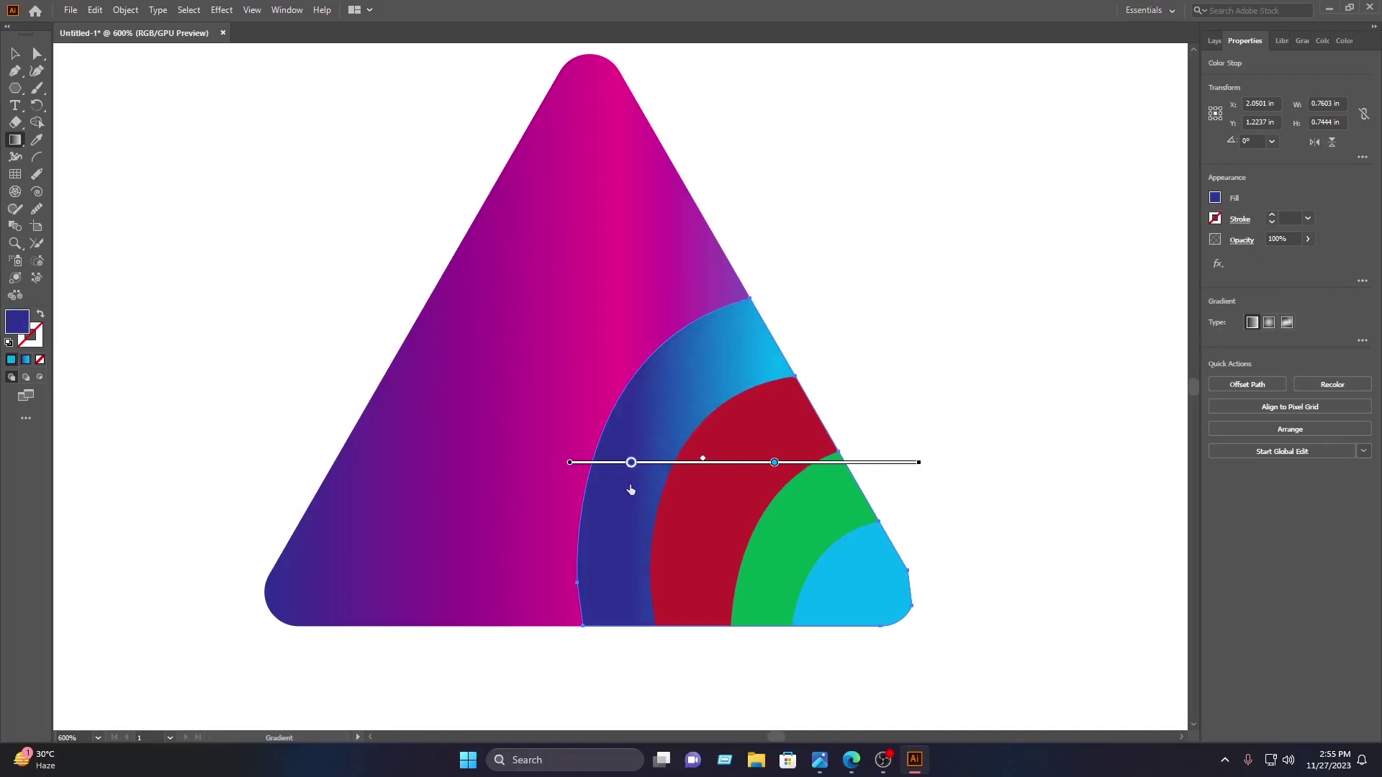
pyautogui.click(13, 57)
# - Apply the linear gradient to the dark red band and set its start color stop to magenta
pyautogui.click(765, 463)
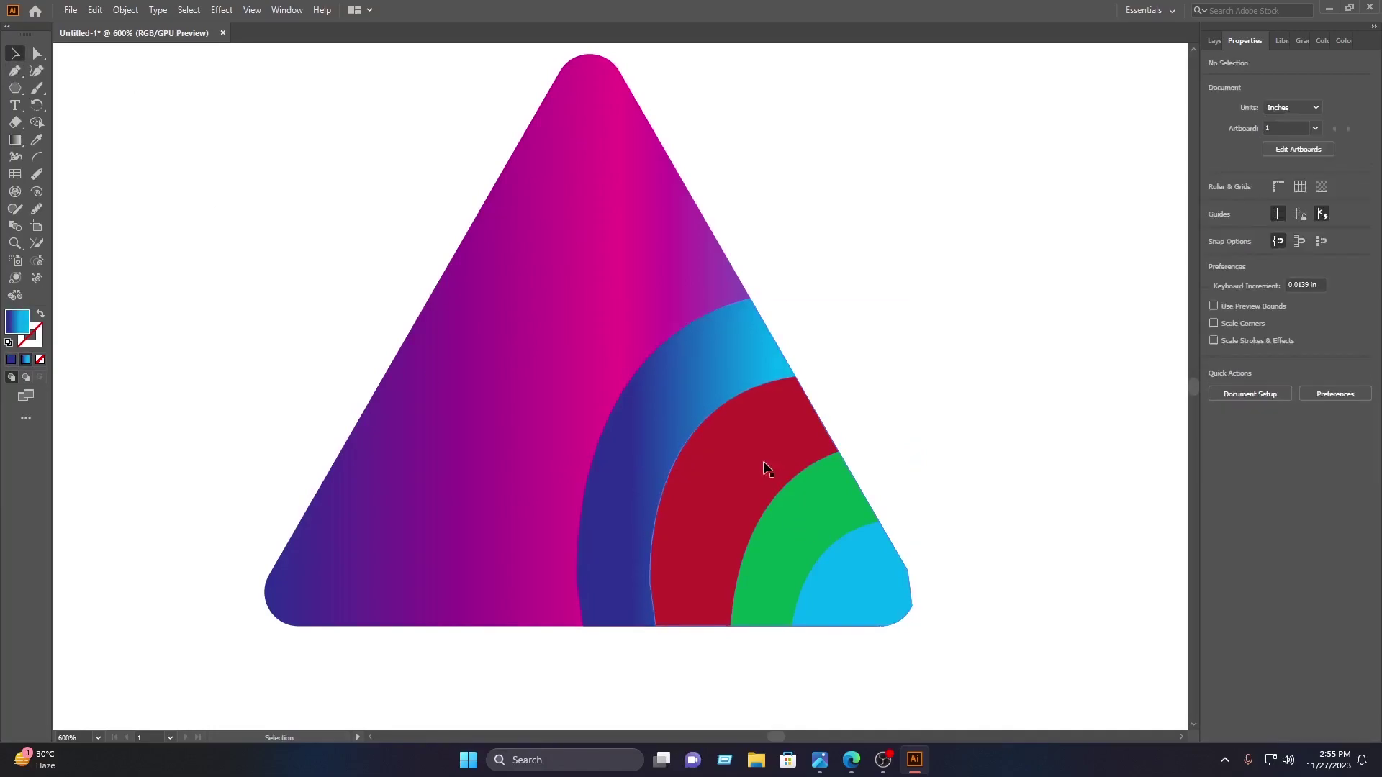
pyautogui.click(14, 140)
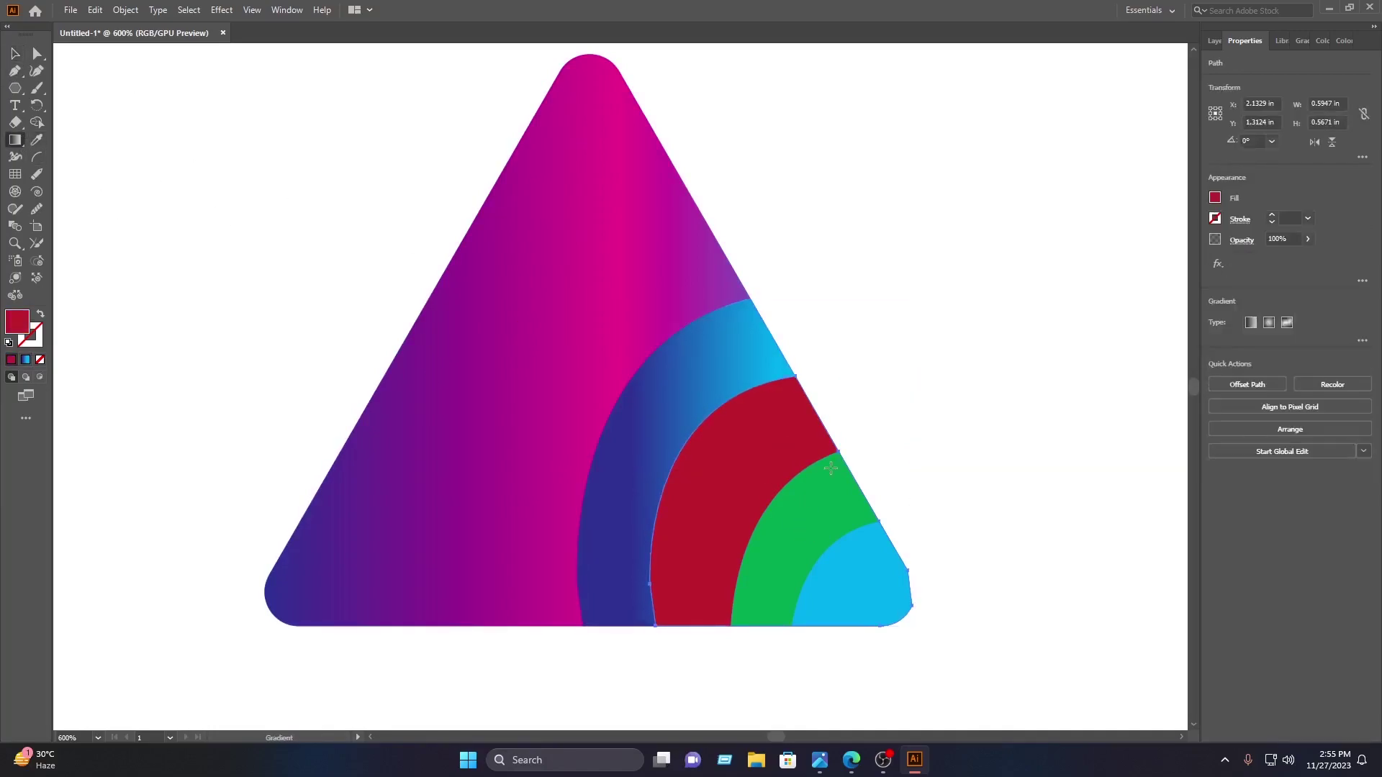
pyautogui.click(757, 455)
pyautogui.click(691, 503)
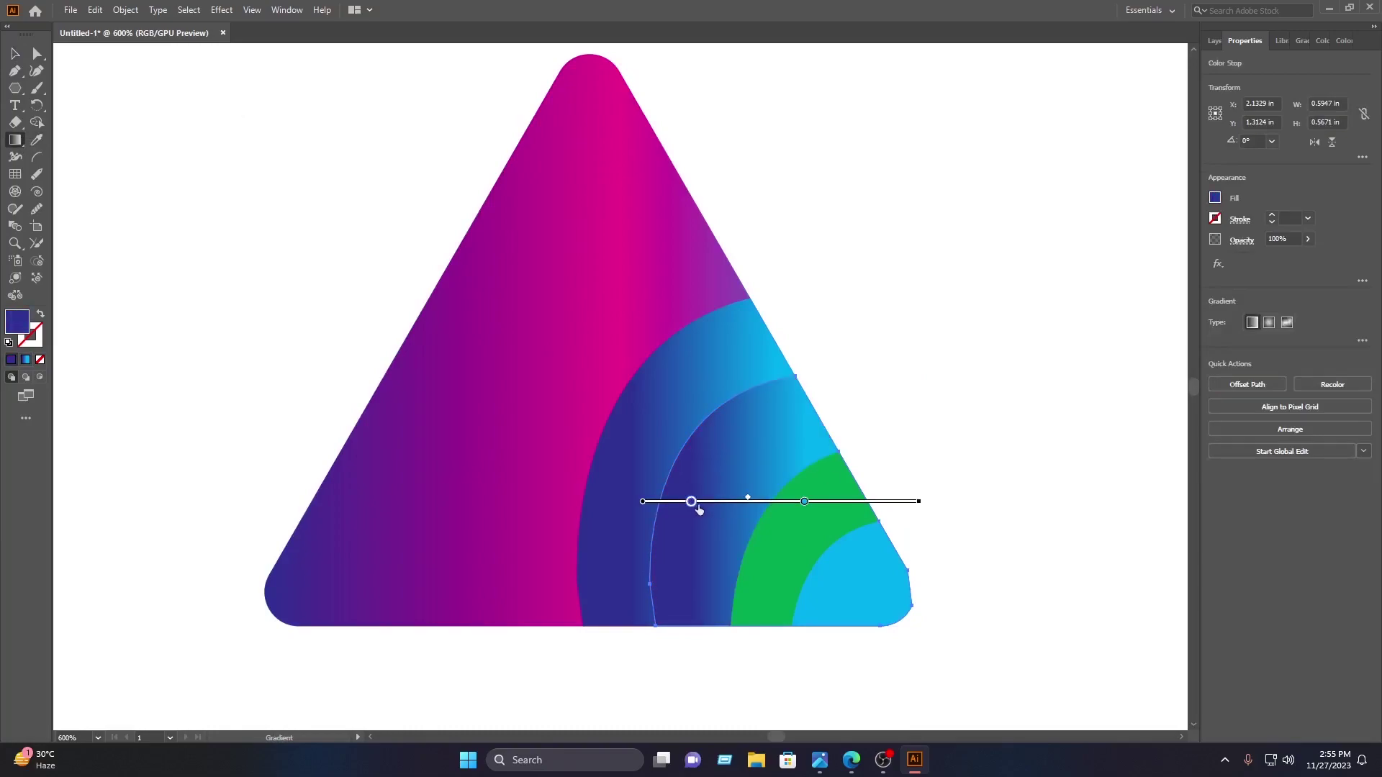
pyautogui.click(1215, 199)
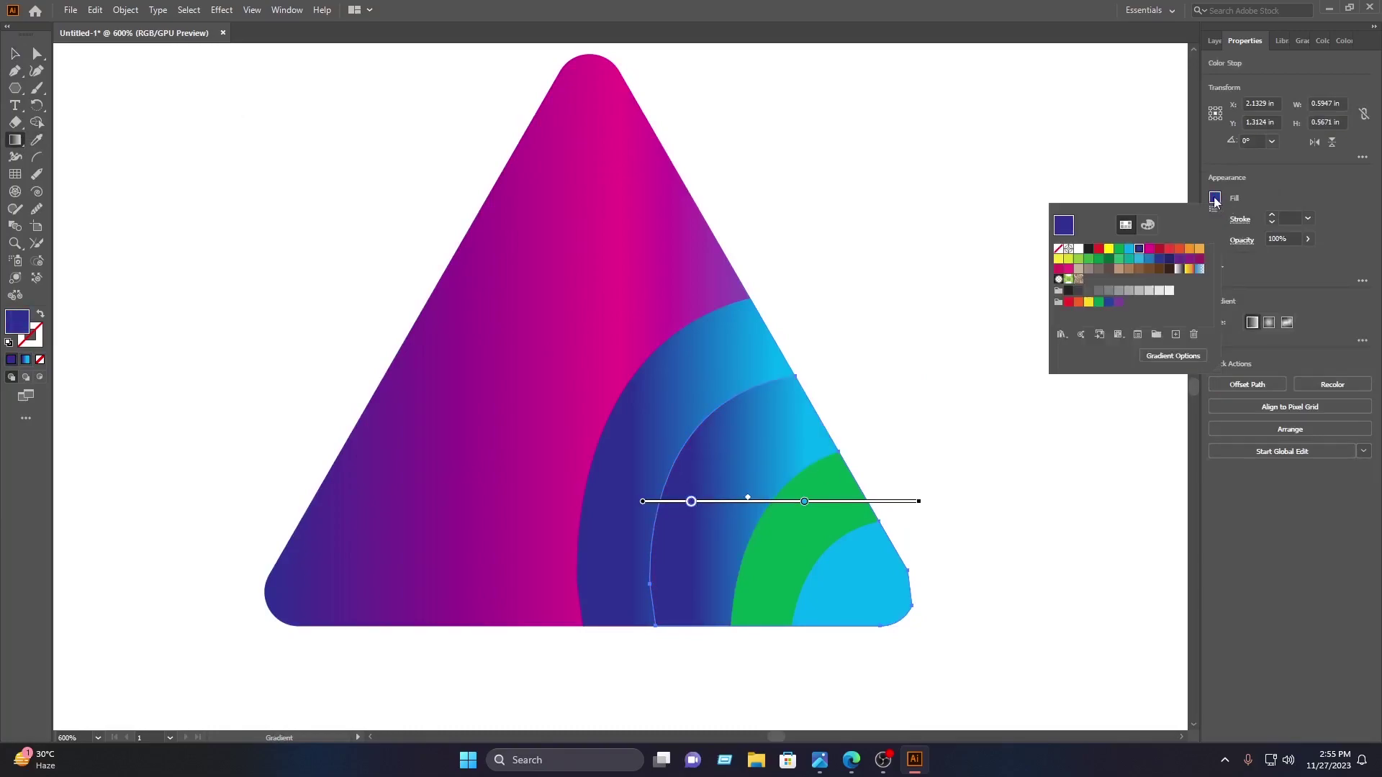
pyautogui.click(1152, 249)
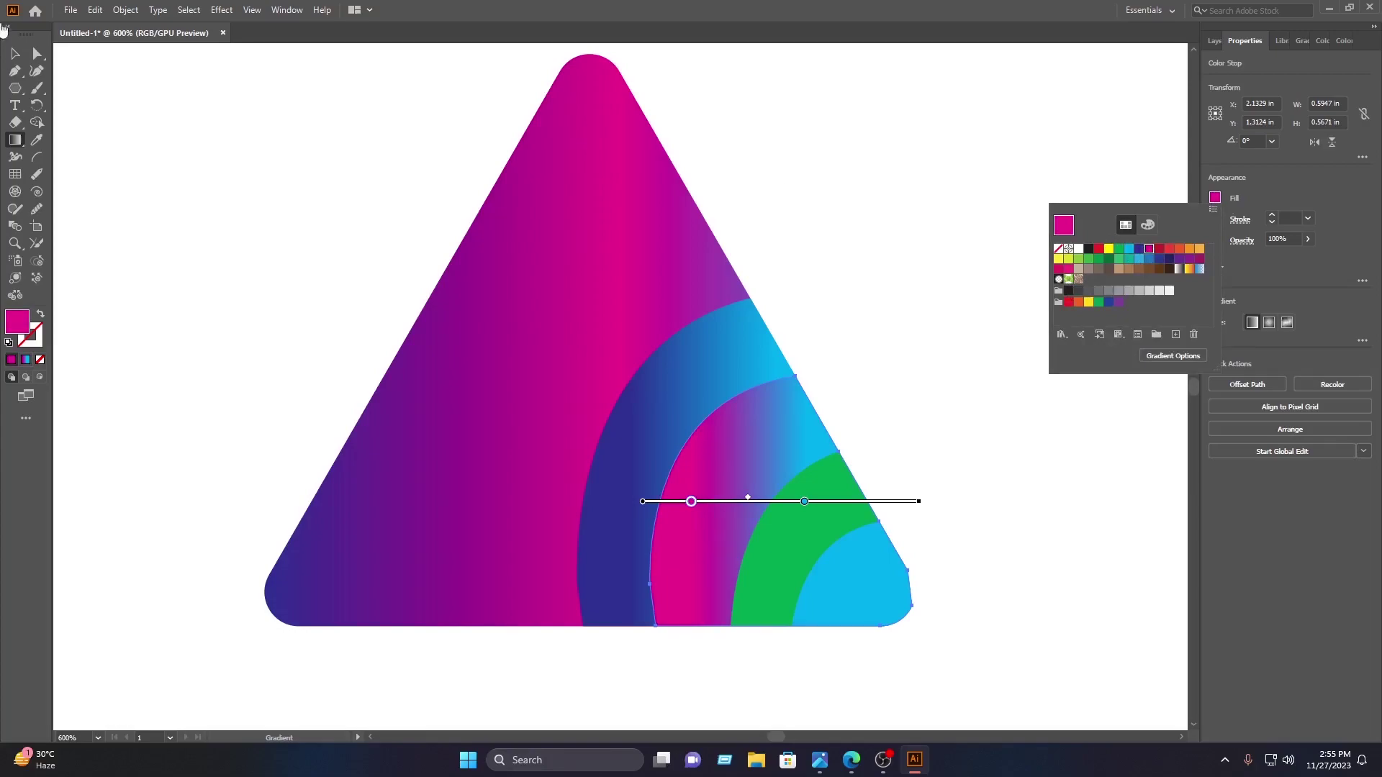
pyautogui.click(15, 54)
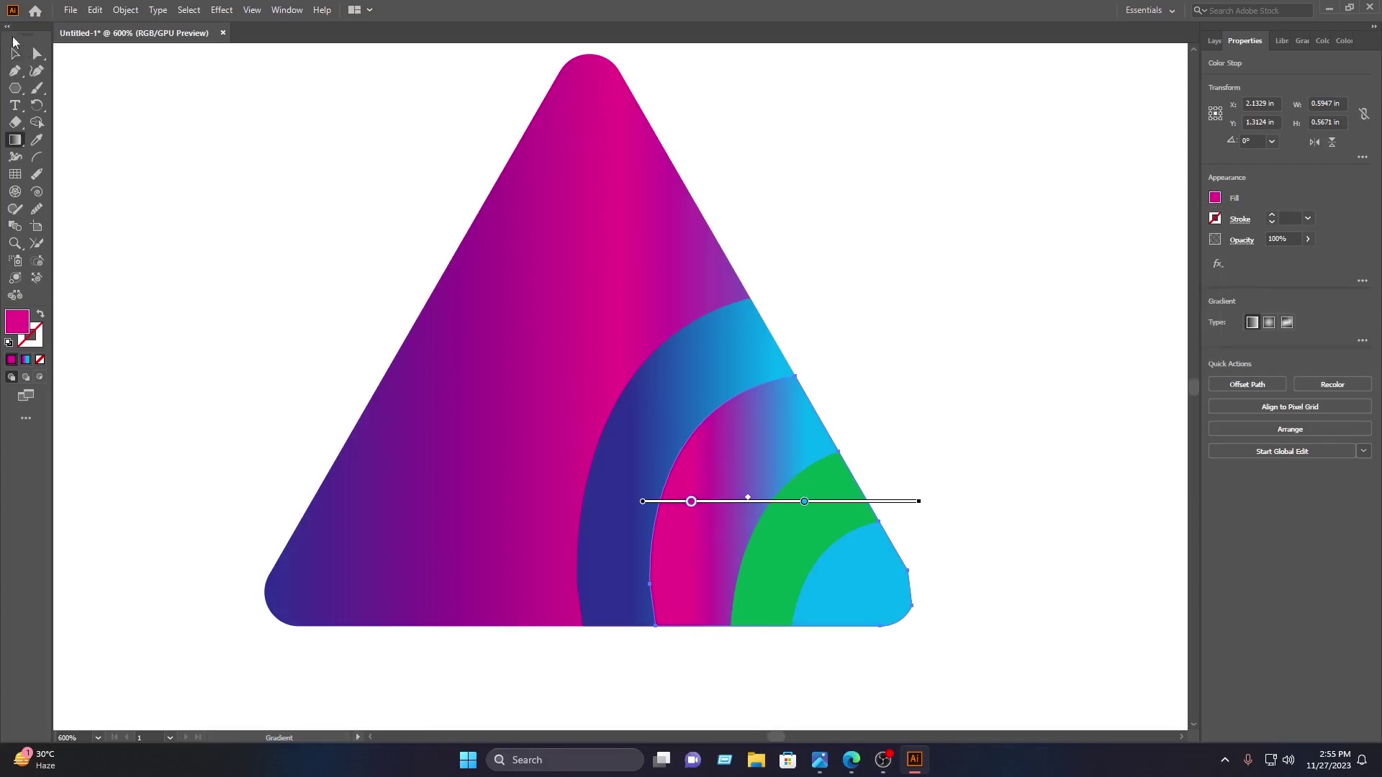
pyautogui.click(15, 52)
pyautogui.click(912, 559)
# - Apply the linear gradient to the green band and set its start color stop to dark red
pyautogui.click(811, 508)
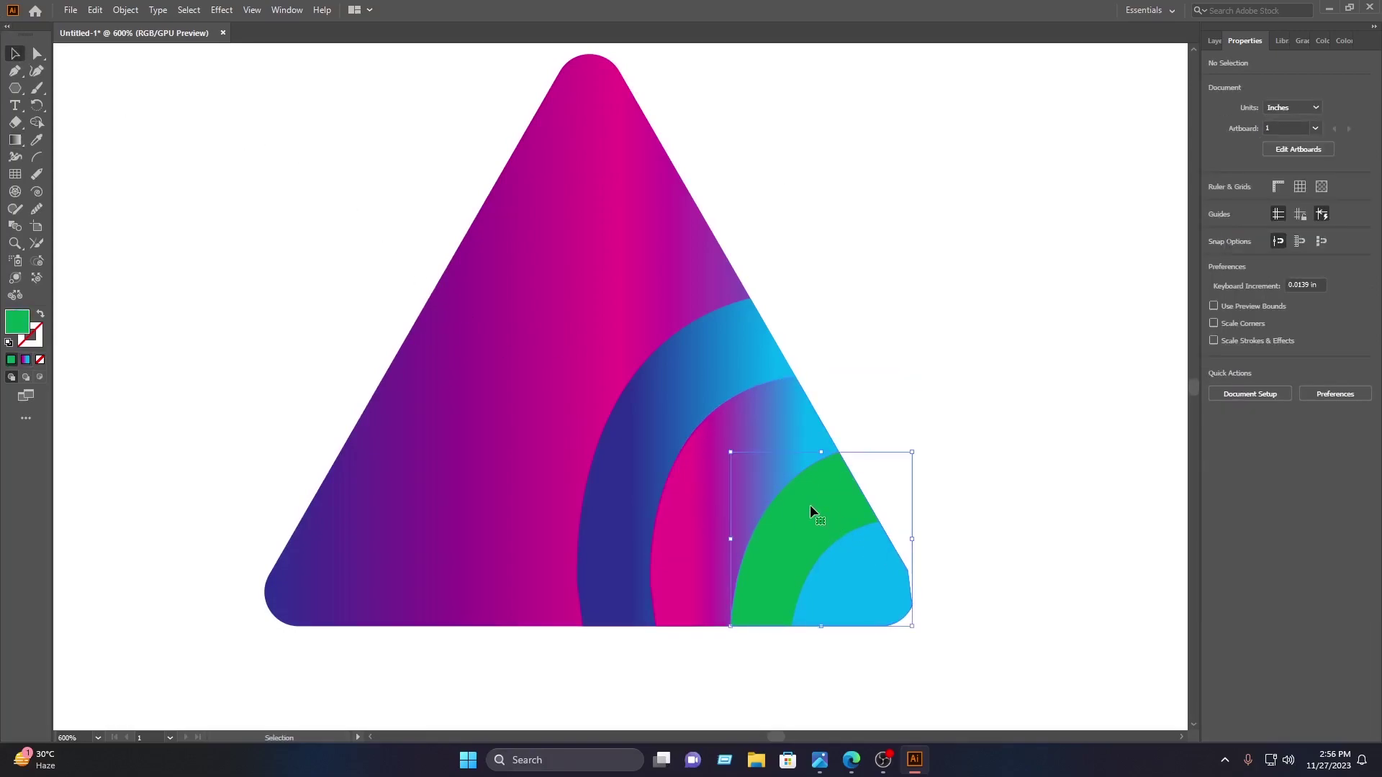
pyautogui.press('g')
pyautogui.click(808, 515)
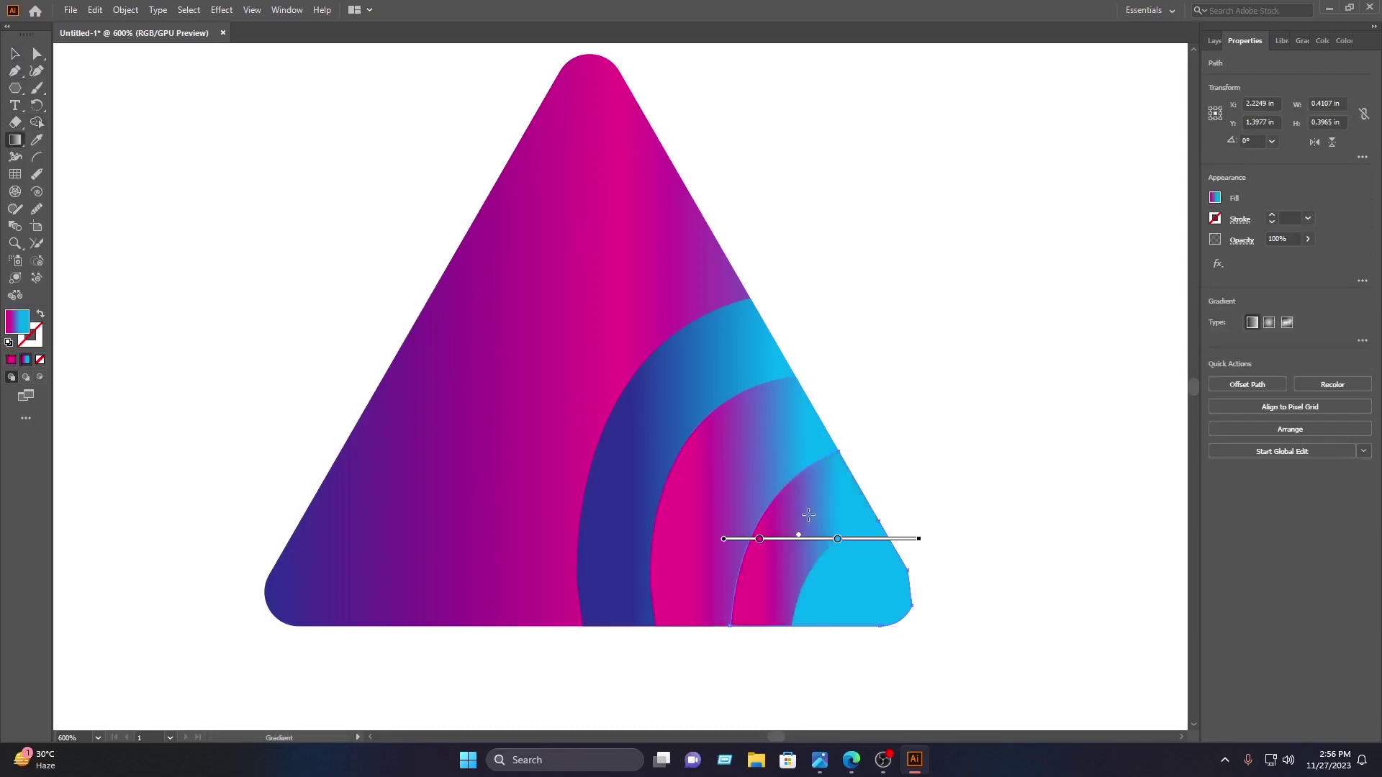
pyautogui.click(759, 540)
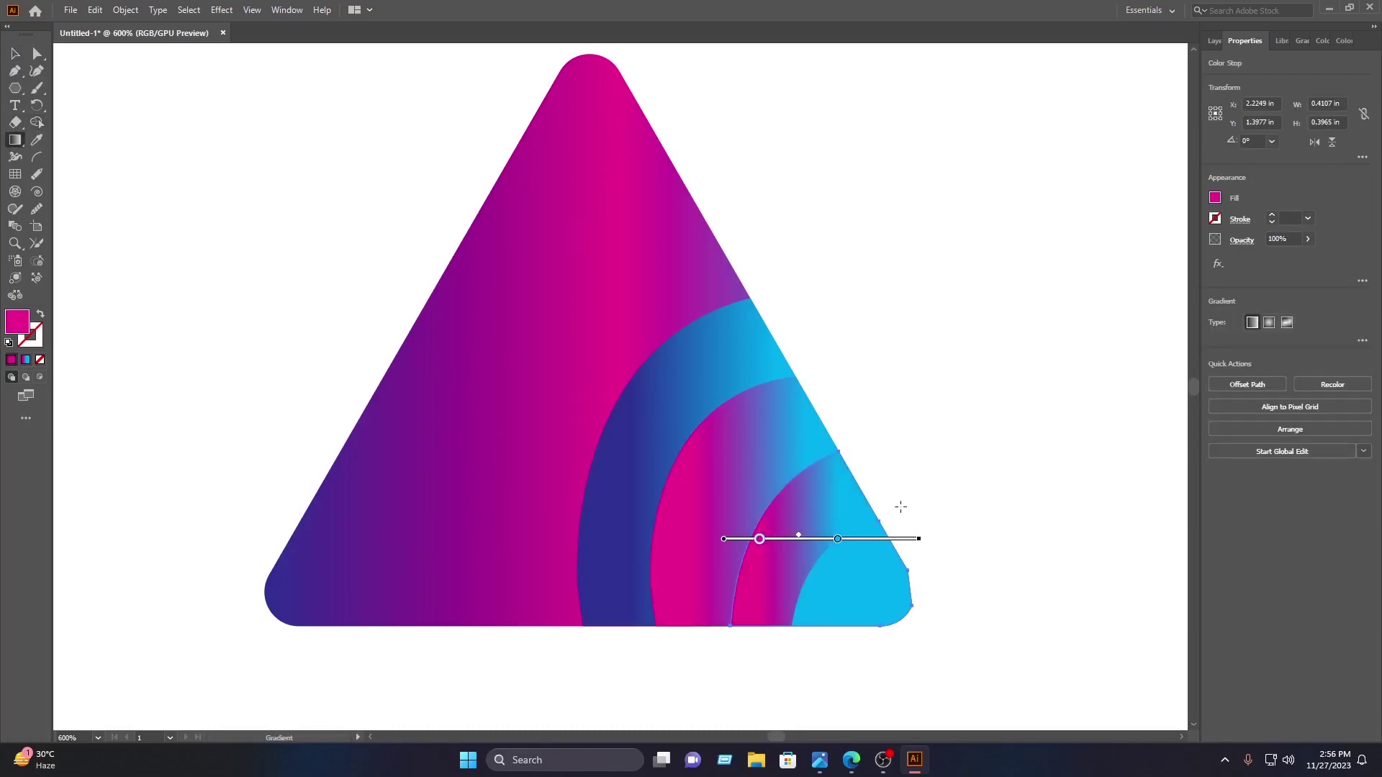
pyautogui.click(1215, 198)
pyautogui.click(1159, 249)
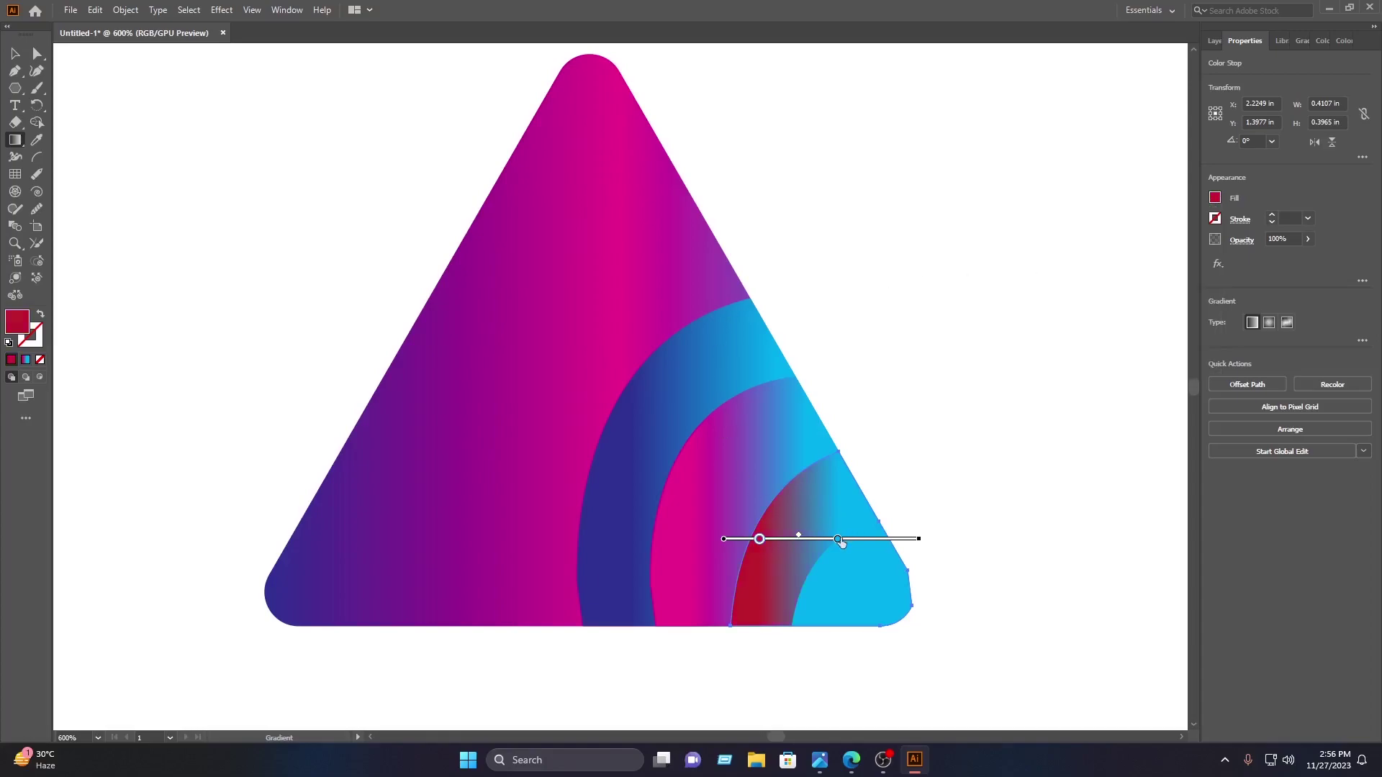
# - Set the end color stop of the former green band's gradient to magenta
pyautogui.doubleClick(838, 539)
pyautogui.click(1215, 198)
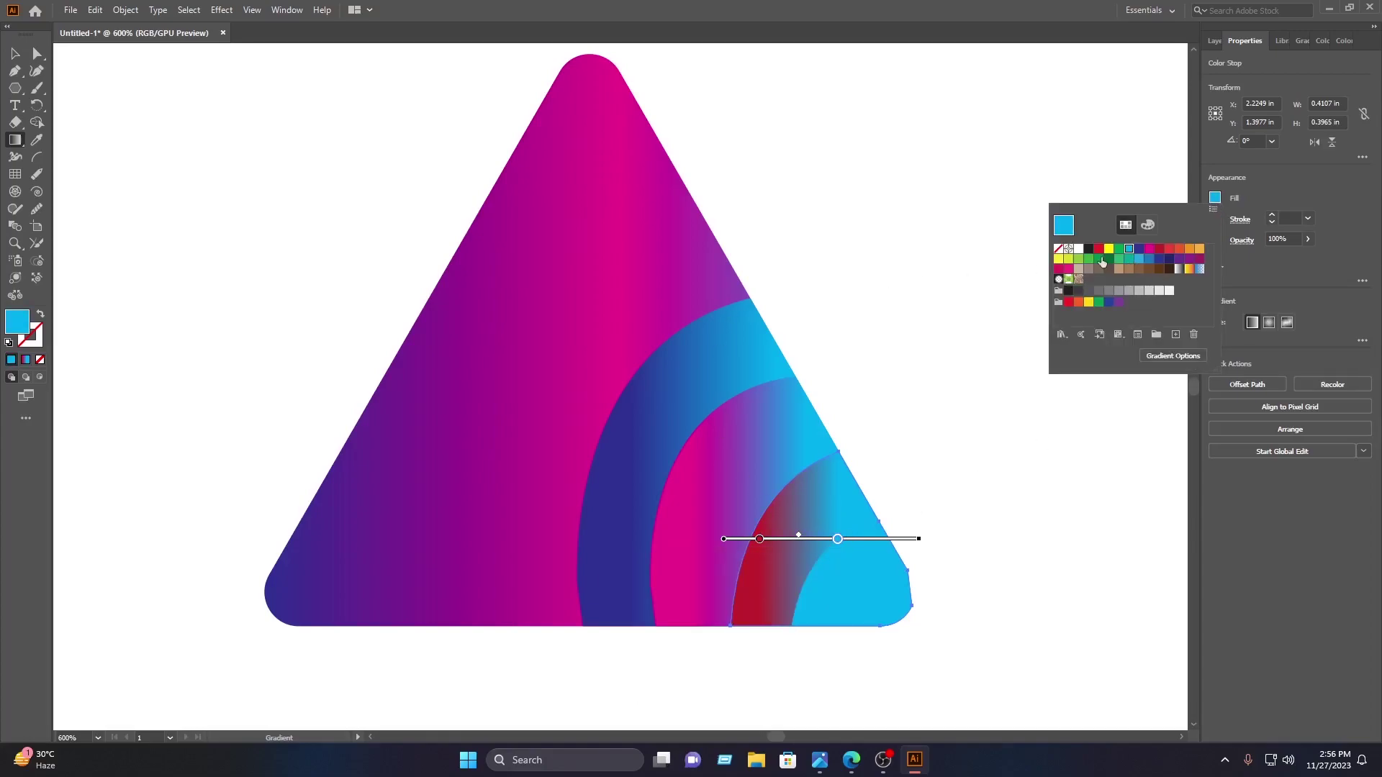
pyautogui.click(1150, 248)
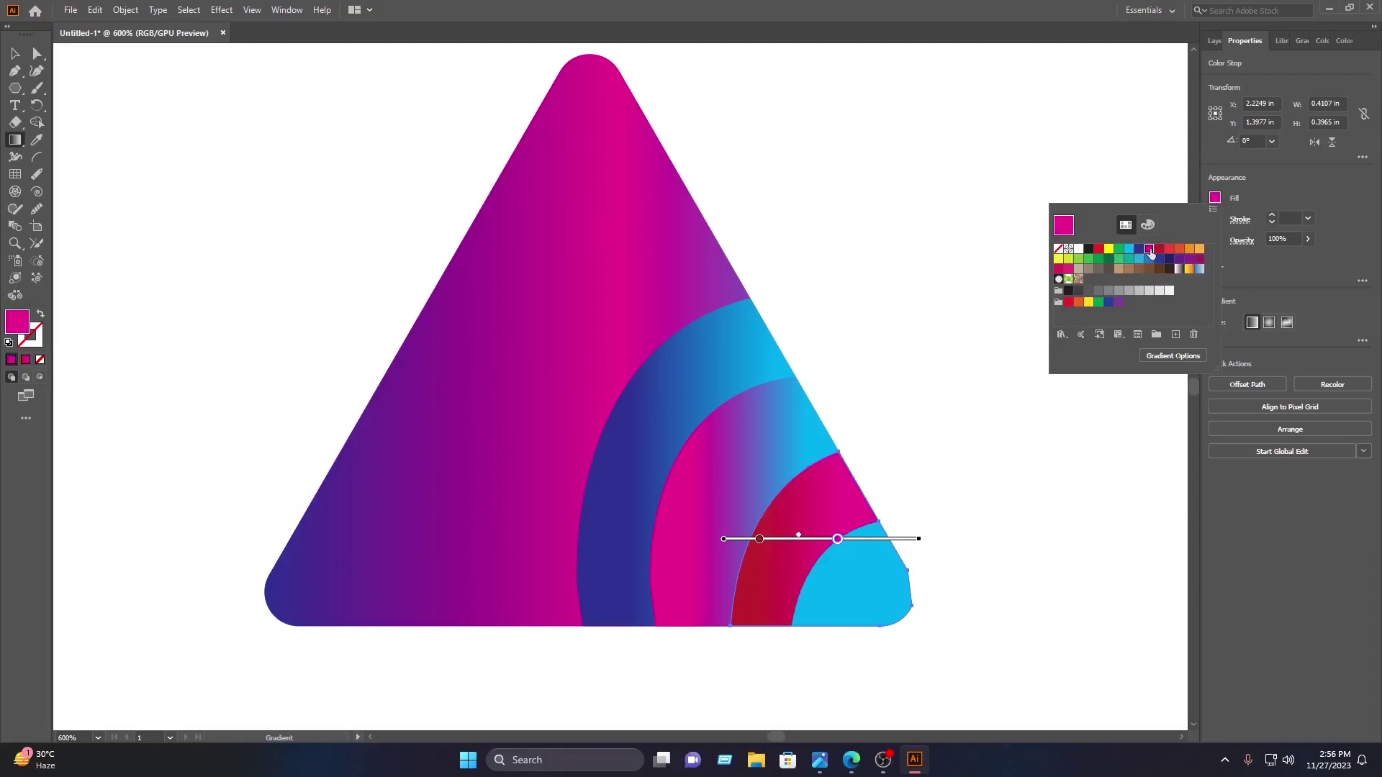
pyautogui.click(838, 540)
pyautogui.click(13, 55)
pyautogui.click(411, 261)
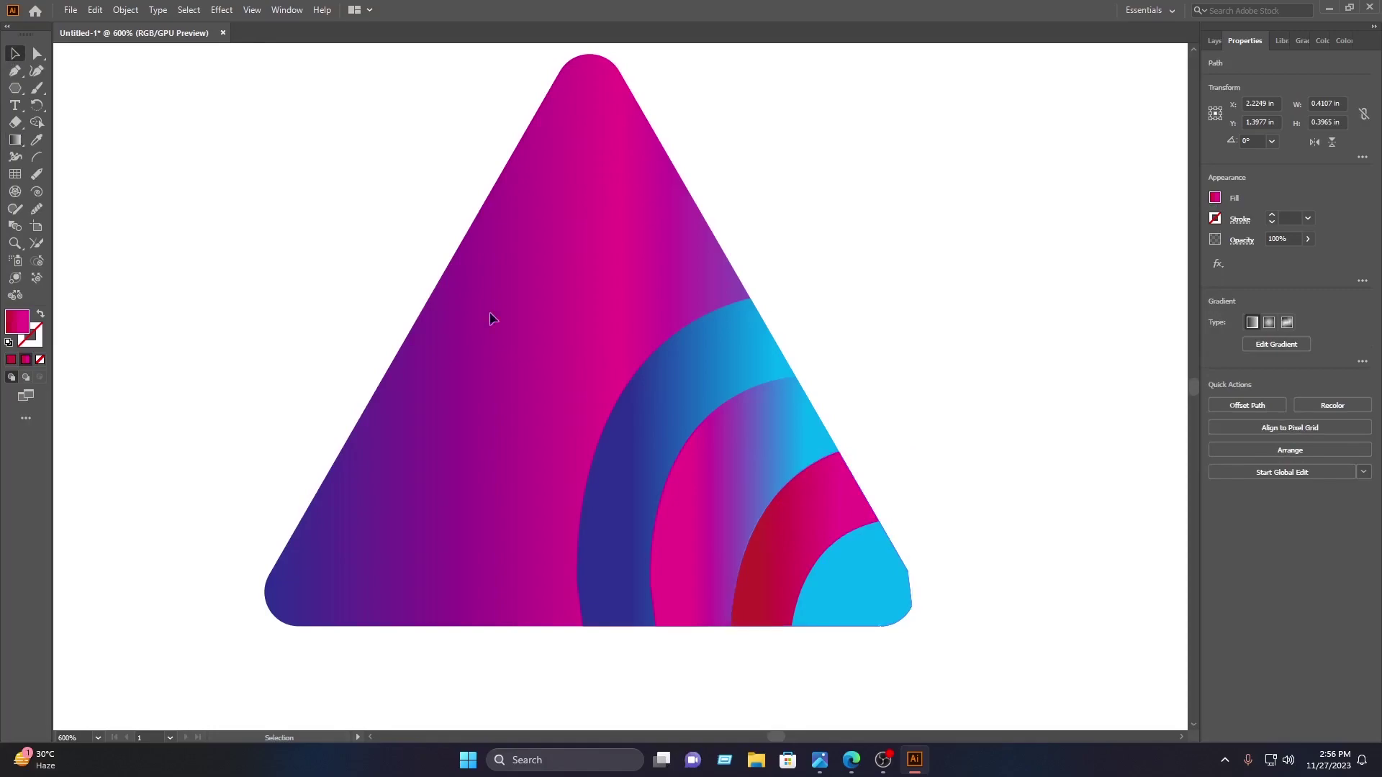
# - Apply the linear gradient to the innermost light blue corner piece and set its end color stop to orange
pyautogui.click(887, 587)
pyautogui.click(15, 140)
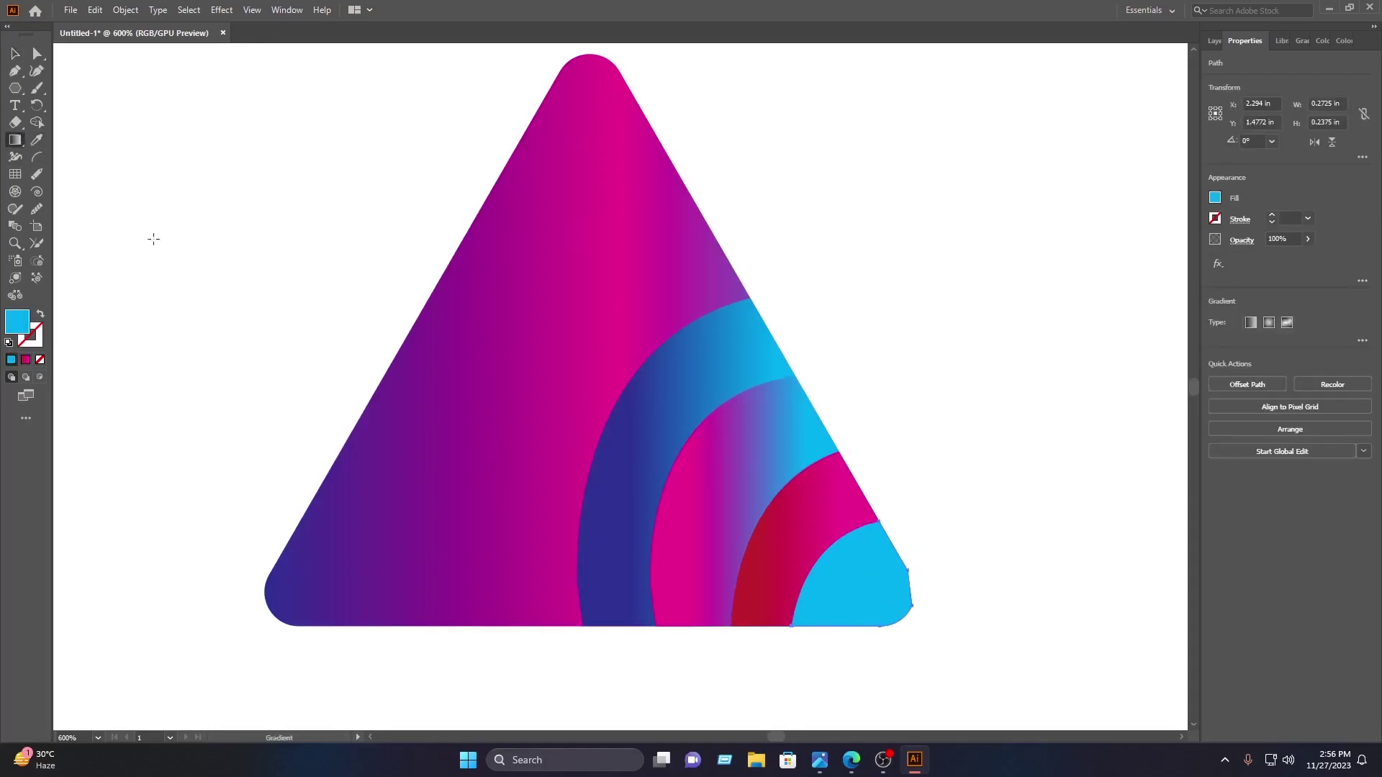
pyautogui.click(867, 570)
pyautogui.click(863, 573)
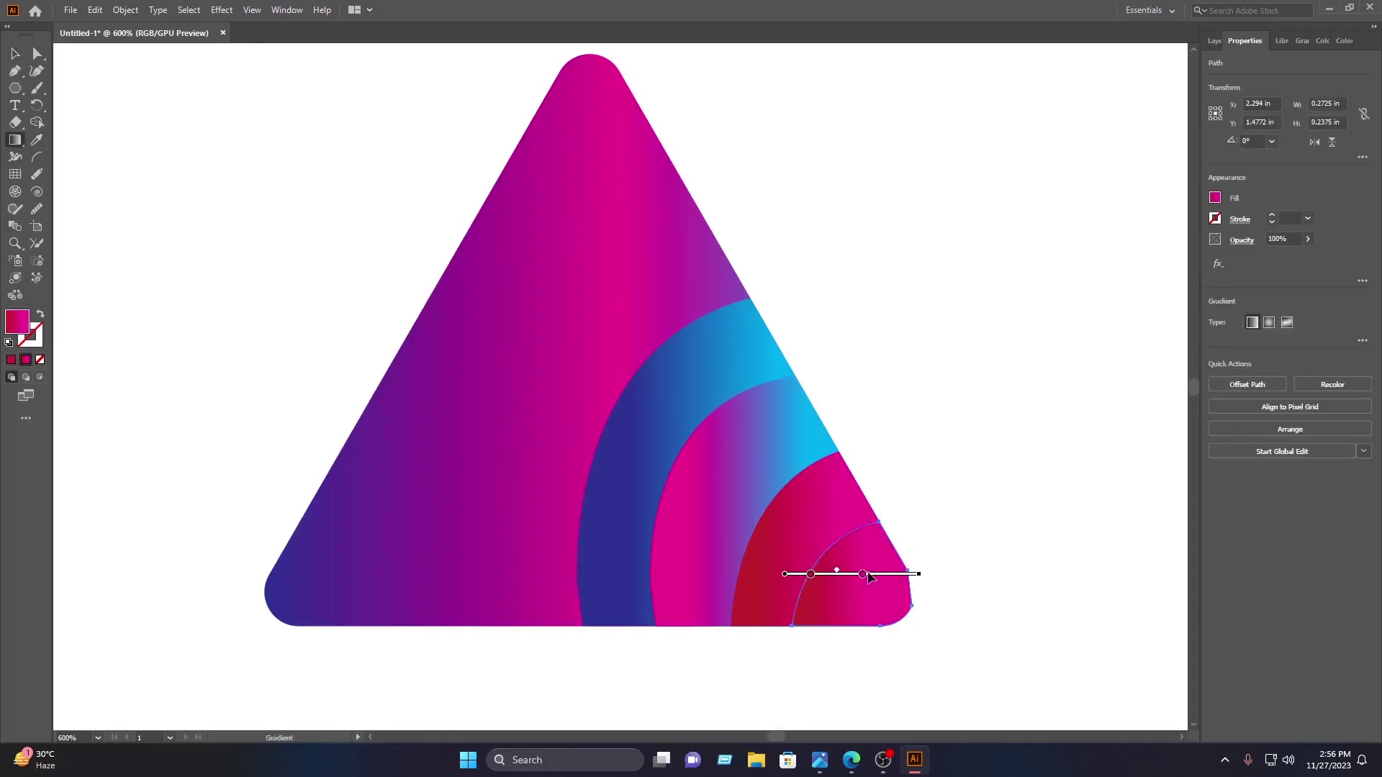
pyautogui.click(1214, 198)
pyautogui.click(1169, 250)
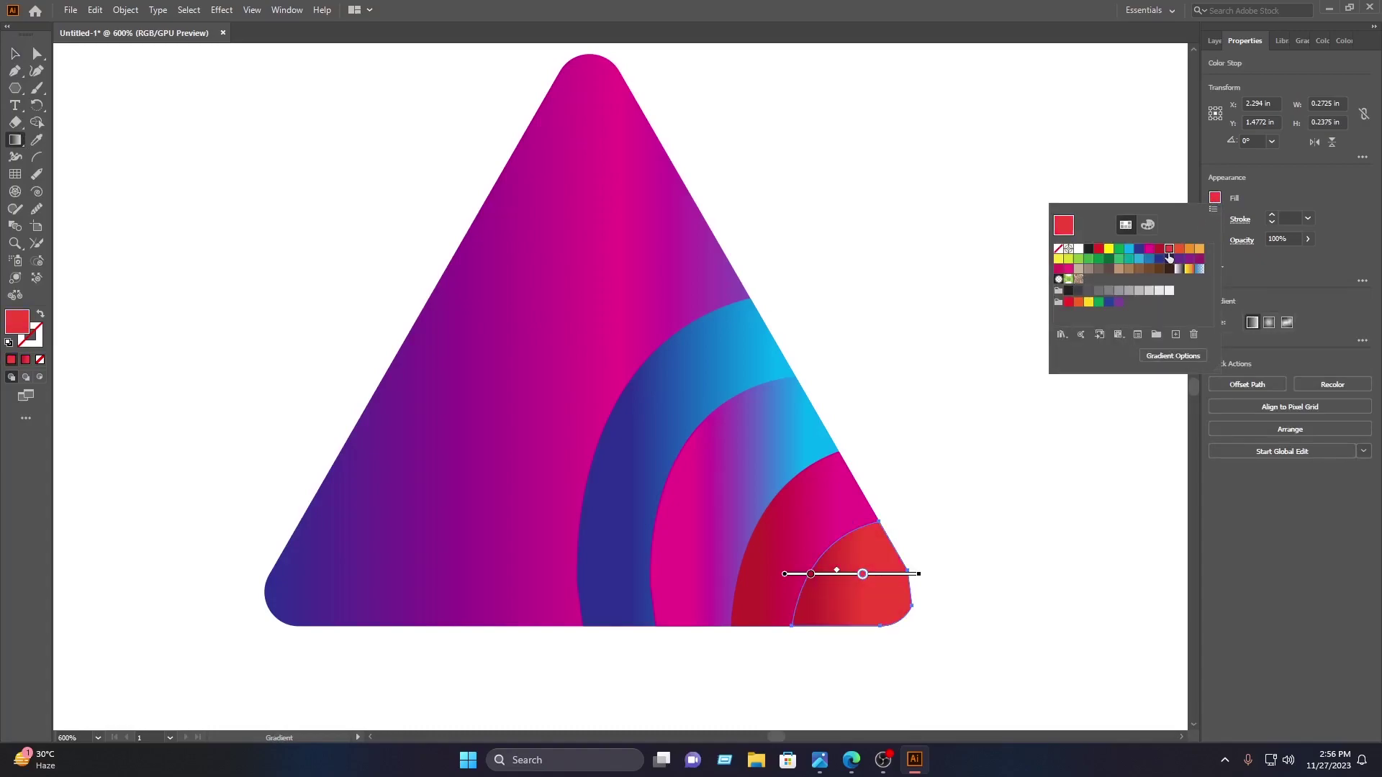
pyautogui.click(1190, 250)
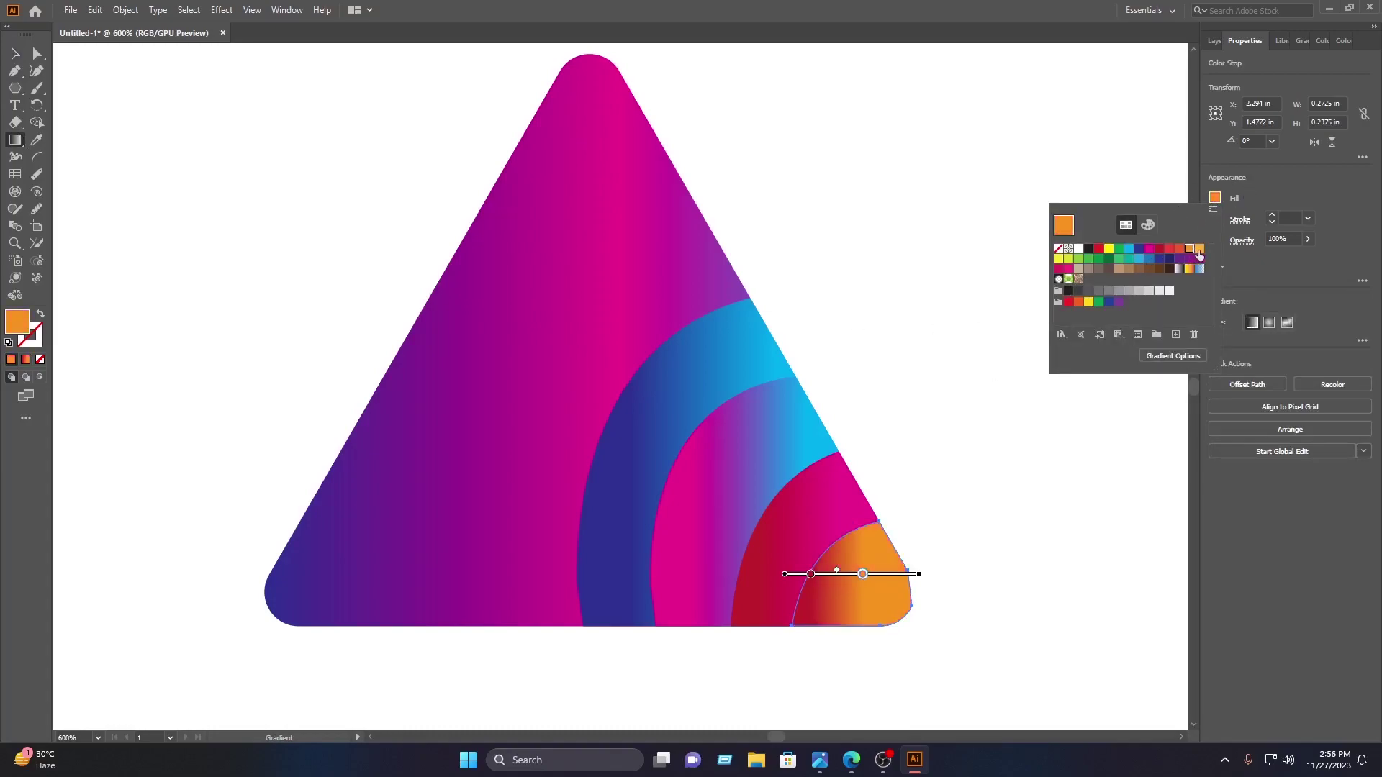
# - Set the start color stop of the corner piece's gradient to magenta and deselect the piece
pyautogui.click(15, 54)
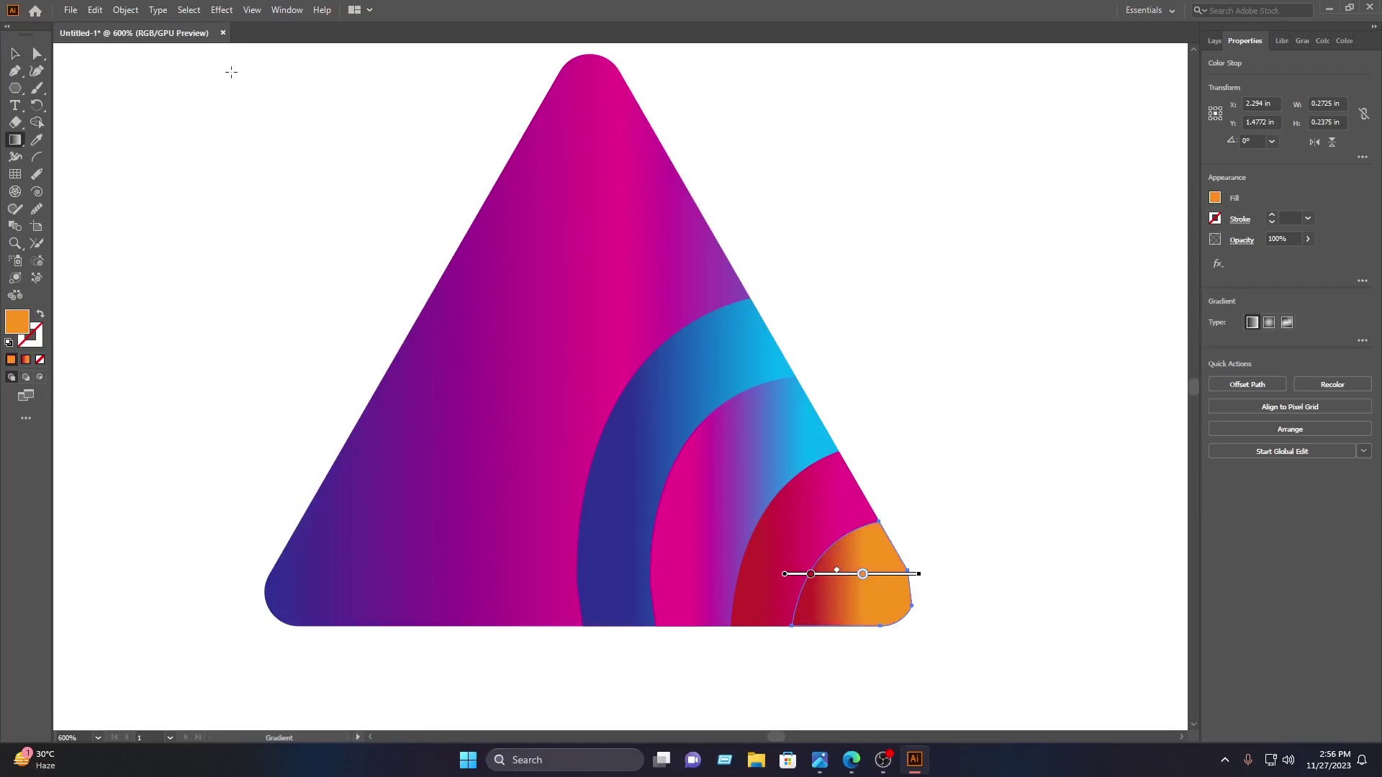
pyautogui.click(812, 575)
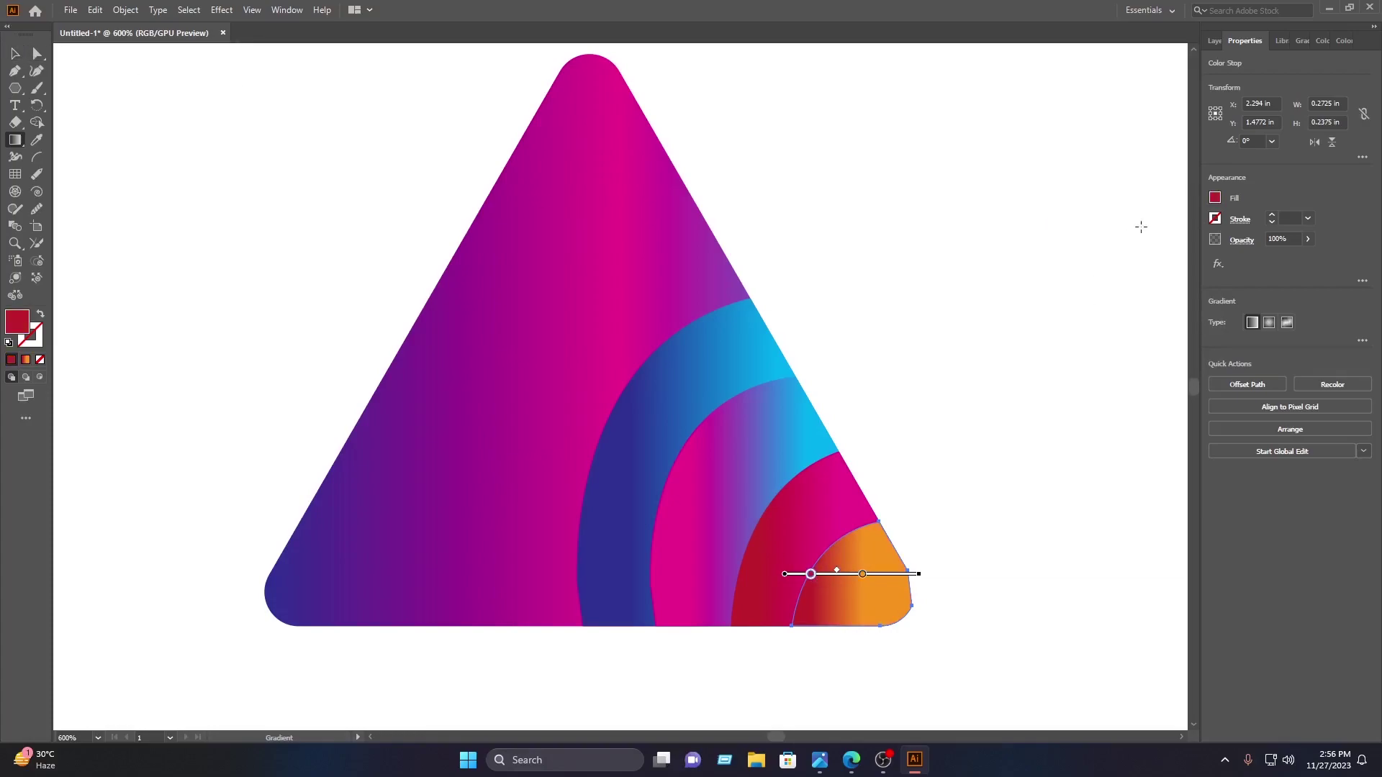
pyautogui.click(1215, 199)
pyautogui.click(1148, 249)
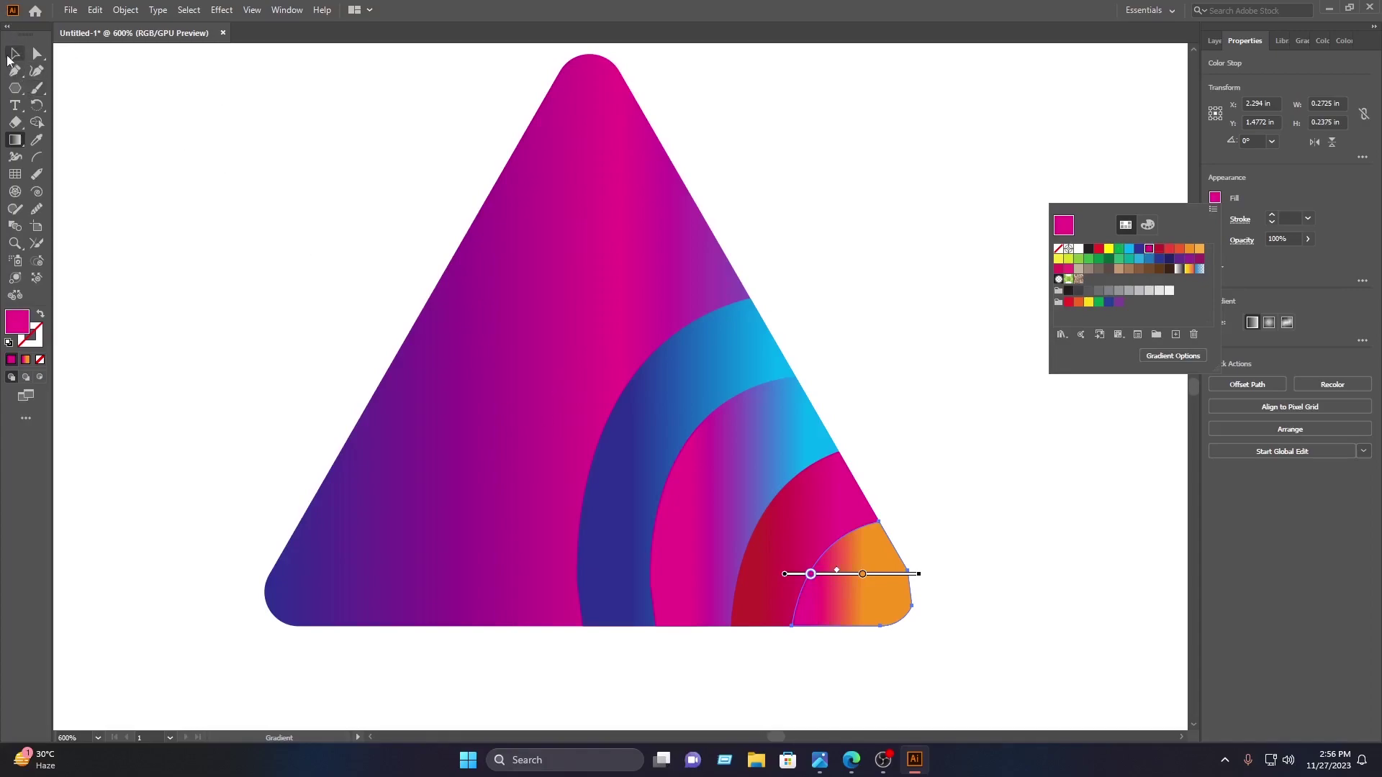
pyautogui.click(18, 56)
pyautogui.click(13, 54)
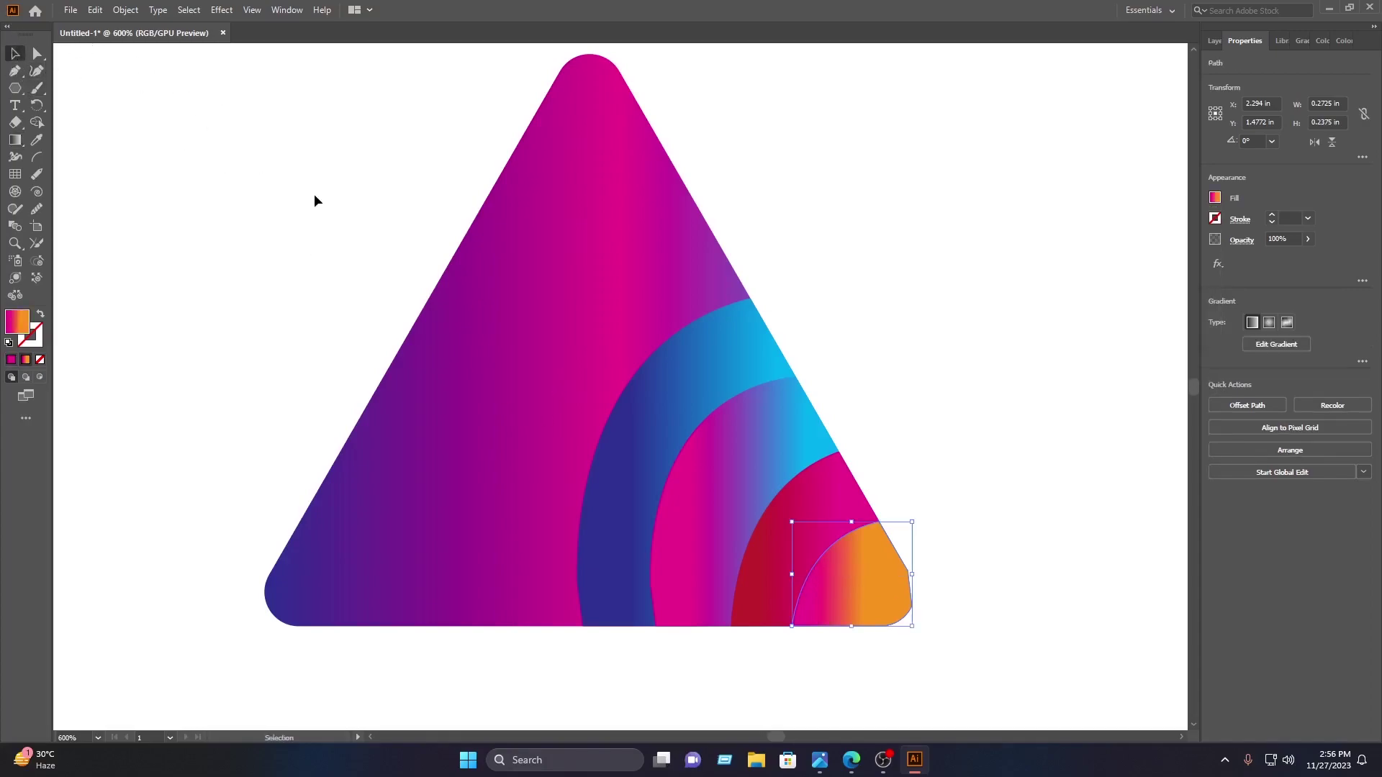
pyautogui.click(314, 193)
# - Draw a closed, curved crescent shape with the Pen tool across the triangle's right edge, ending at the top of the outer blue band
pyautogui.moveTo(435, 308); pyautogui.dragTo(469, 349)
pyautogui.click(14, 70)
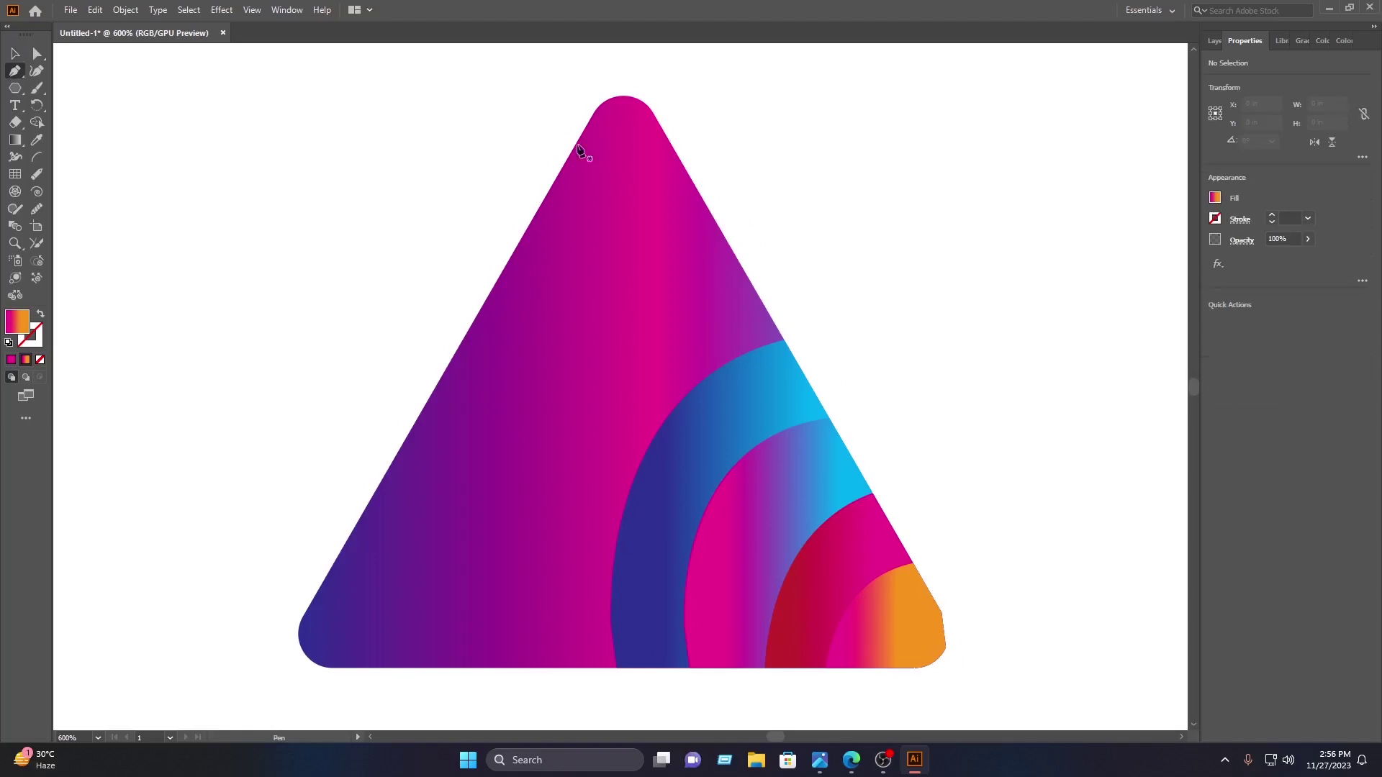
pyautogui.click(726, 126)
pyautogui.moveTo(727, 328); pyautogui.dragTo(641, 408)
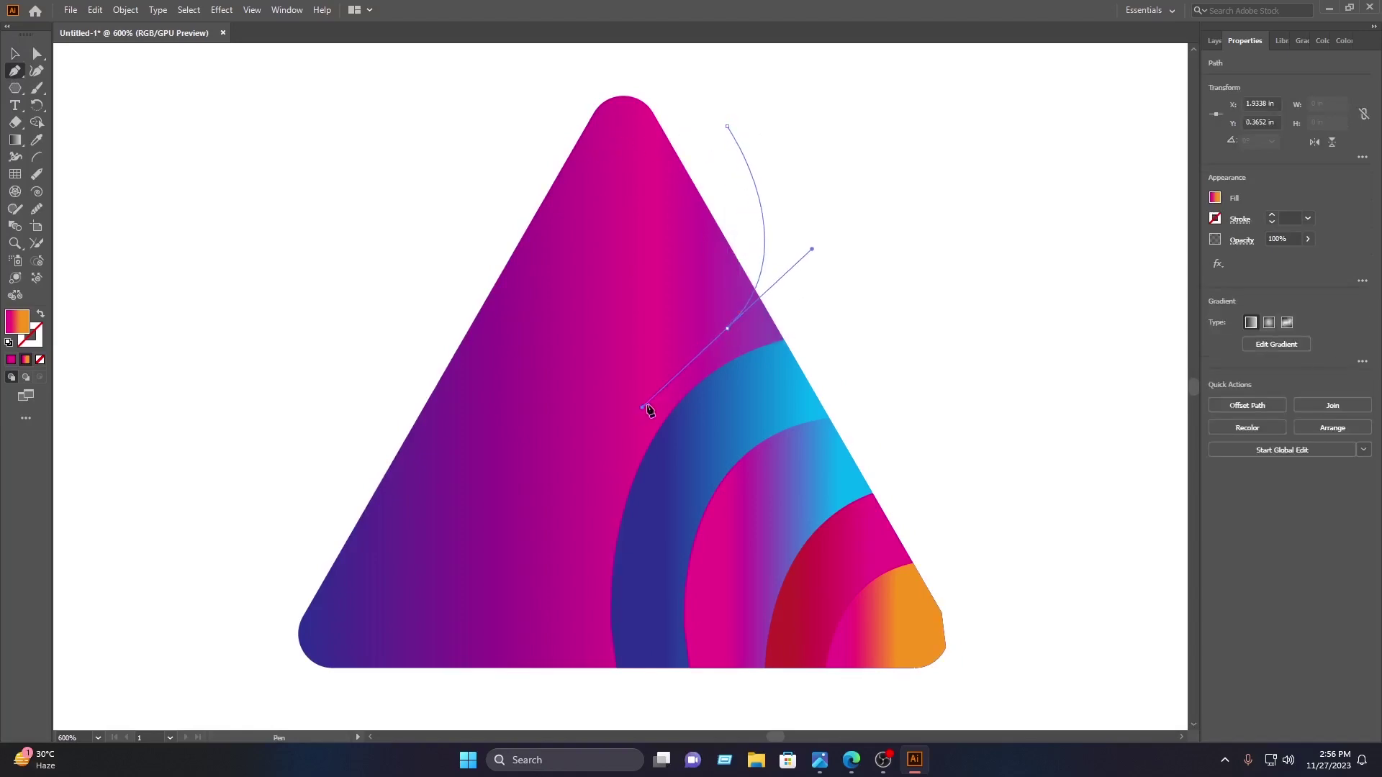
pyautogui.click(729, 329)
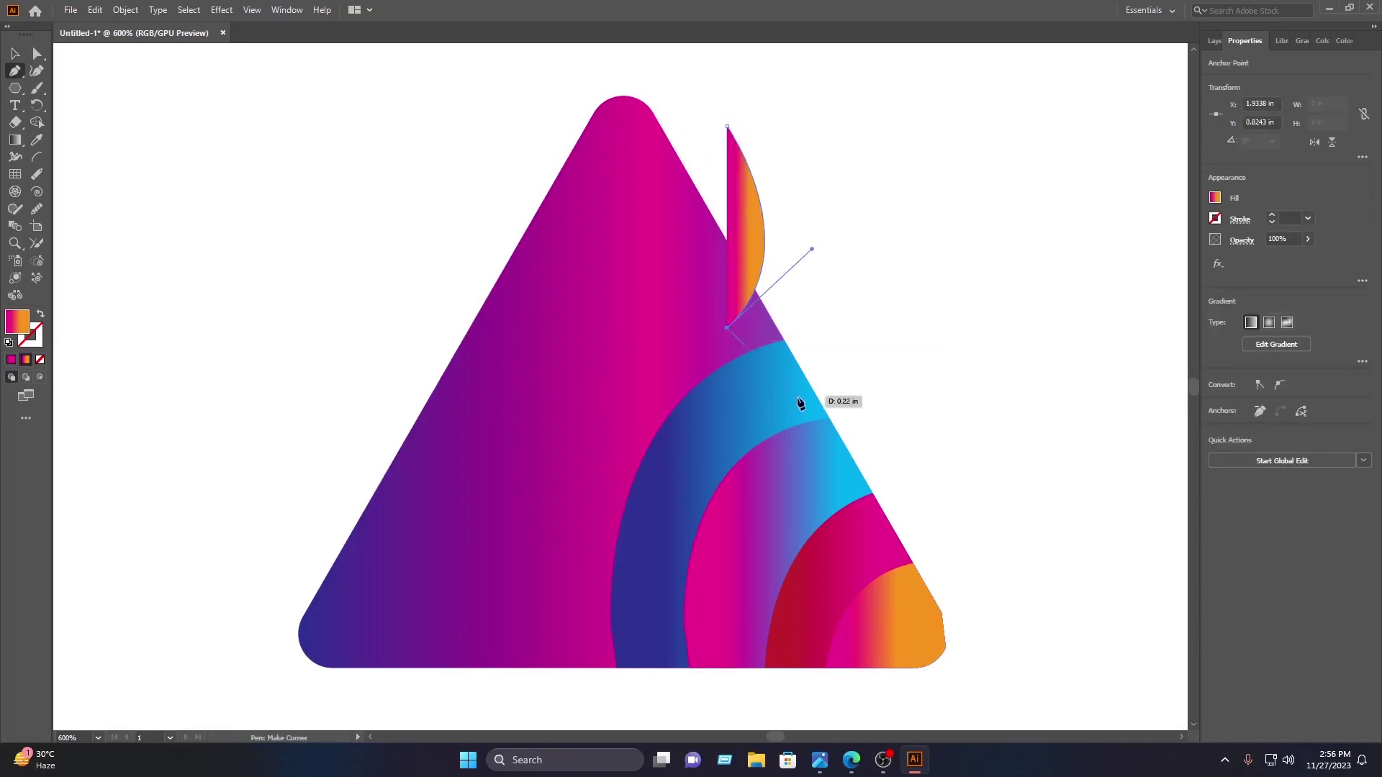
pyautogui.moveTo(775, 352); pyautogui.dragTo(775, 188)
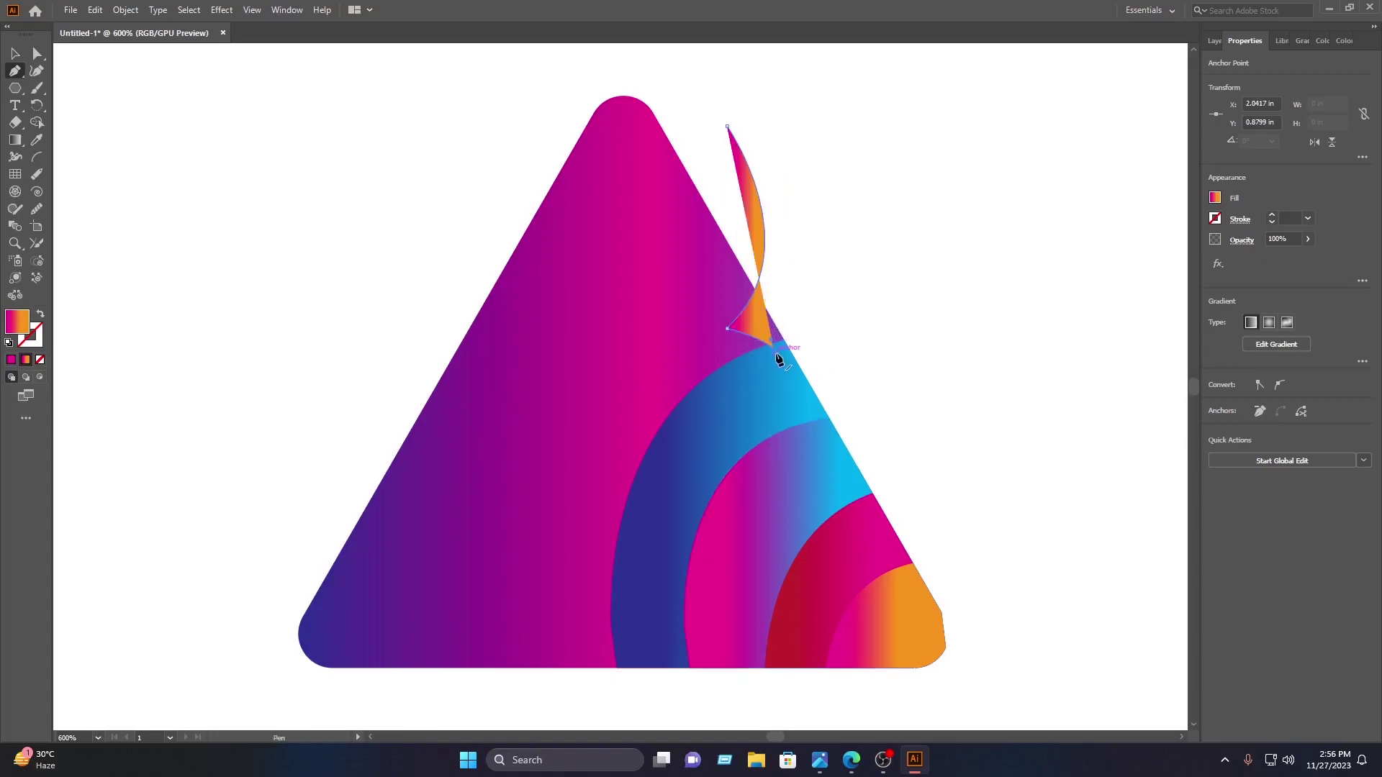
pyautogui.scroll(1, 776, 352)
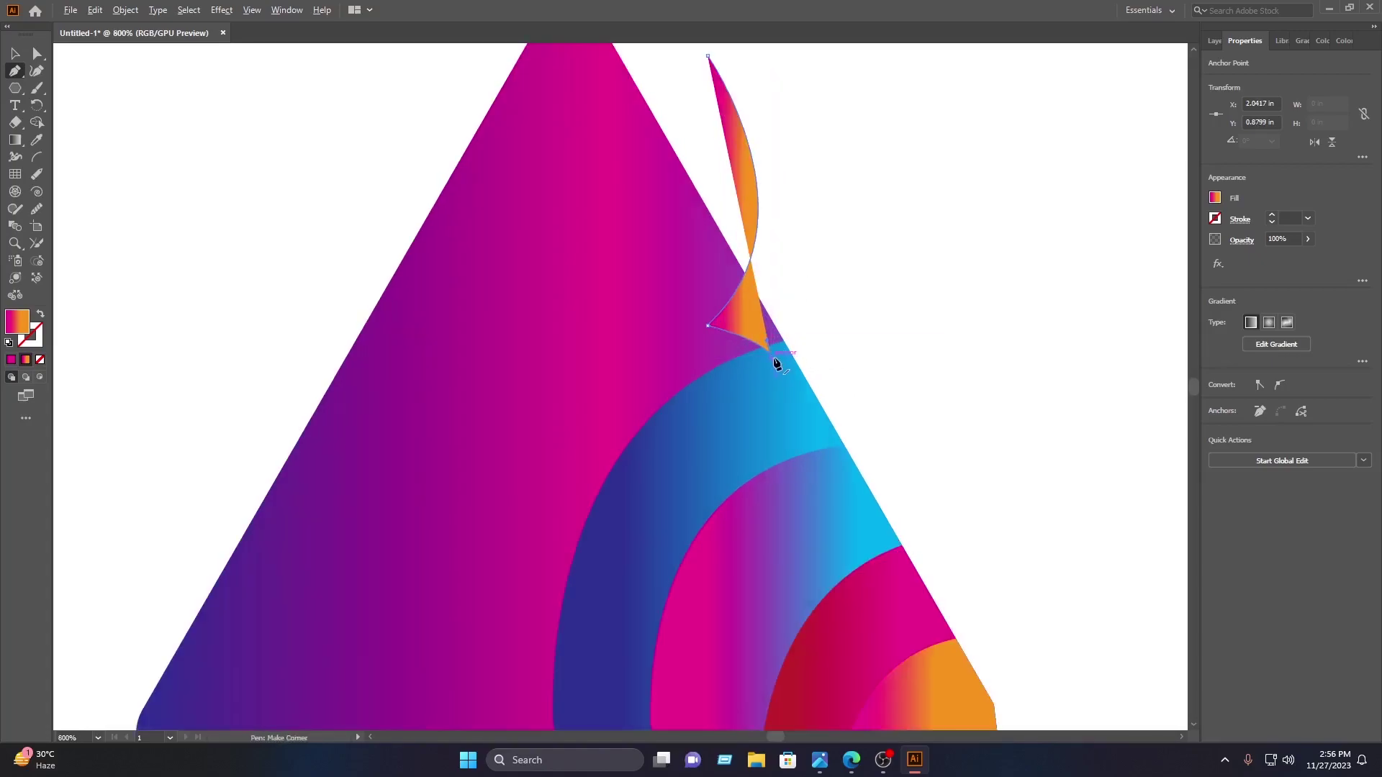
pyautogui.scroll(-1, 832, 322)
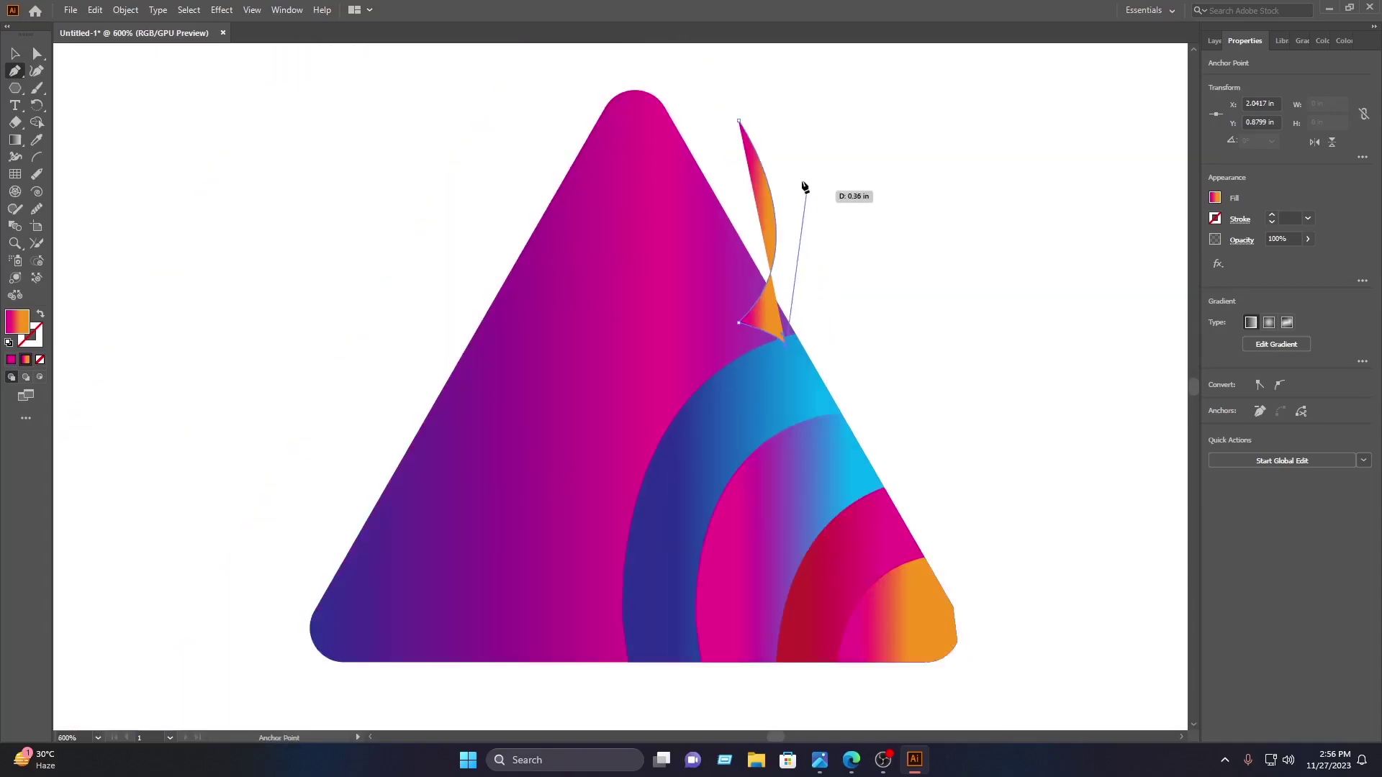
pyautogui.moveTo(742, 123); pyautogui.dragTo(617, 274)
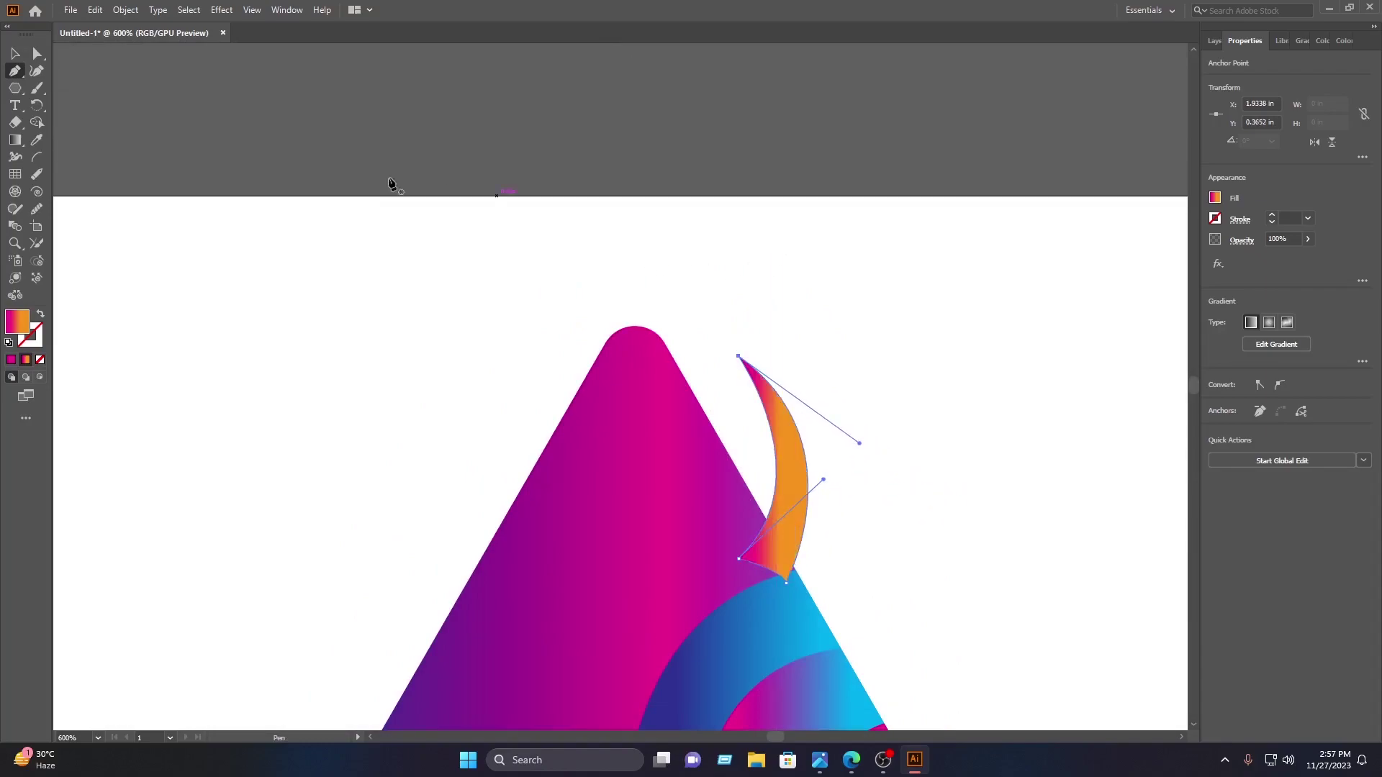
pyautogui.click(13, 53)
pyautogui.click(995, 497)
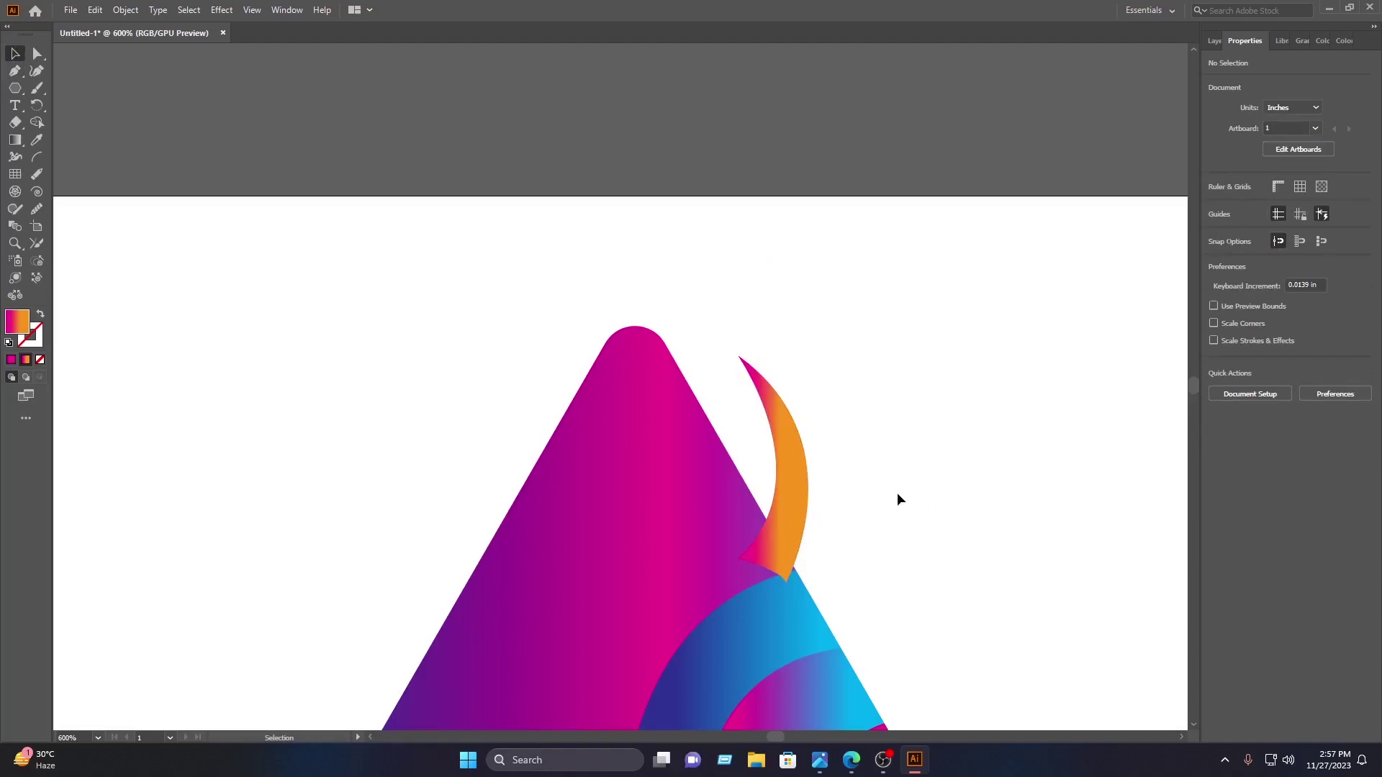
# - Place a rotated copy of the crescent below the first on the triangle's right edge and tilt the first crescent outward to match
pyautogui.moveTo(885, 515); pyautogui.dragTo(747, 349)
pyautogui.click(713, 272)
pyautogui.click(901, 339)
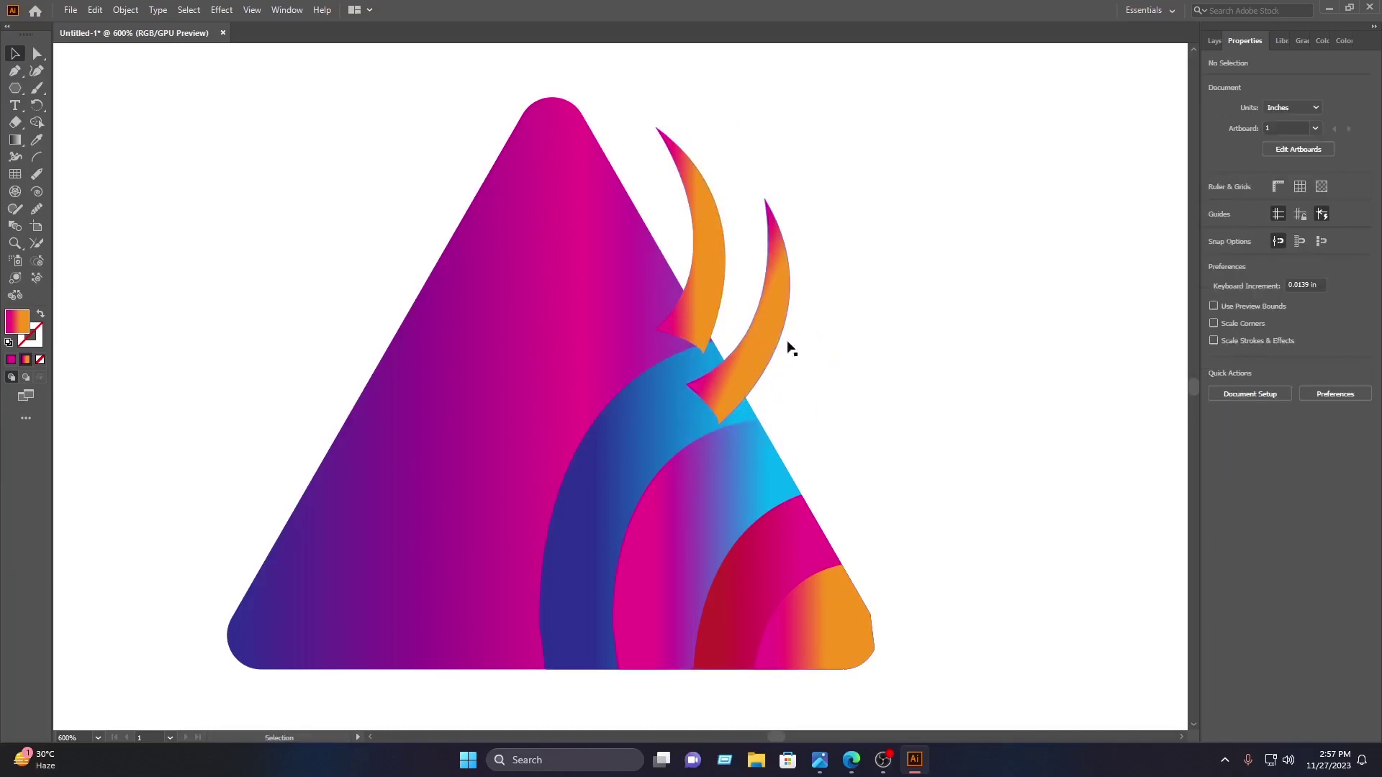
pyautogui.click(726, 258)
pyautogui.moveTo(733, 242); pyautogui.dragTo(920, 262)
pyautogui.click(919, 262)
# - Place three copies of the second crescent at even intervals down the triangle's right edge, ending at the orange corner piece
pyautogui.click(766, 337)
pyautogui.moveTo(764, 337); pyautogui.dragTo(852, 500)
pyautogui.click(966, 391)
pyautogui.click(796, 434)
pyautogui.click(972, 497)
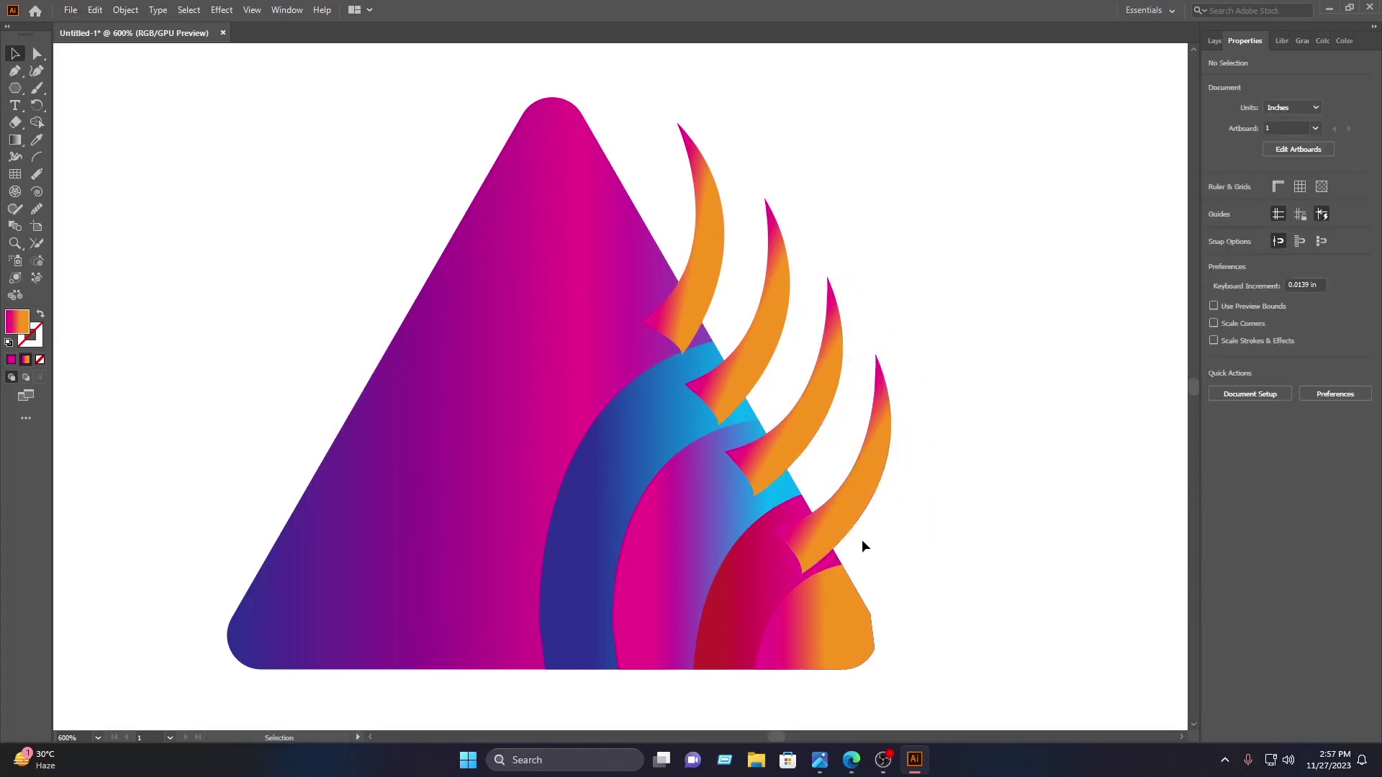
pyautogui.moveTo(833, 557); pyautogui.dragTo(871, 628)
pyautogui.click(1044, 534)
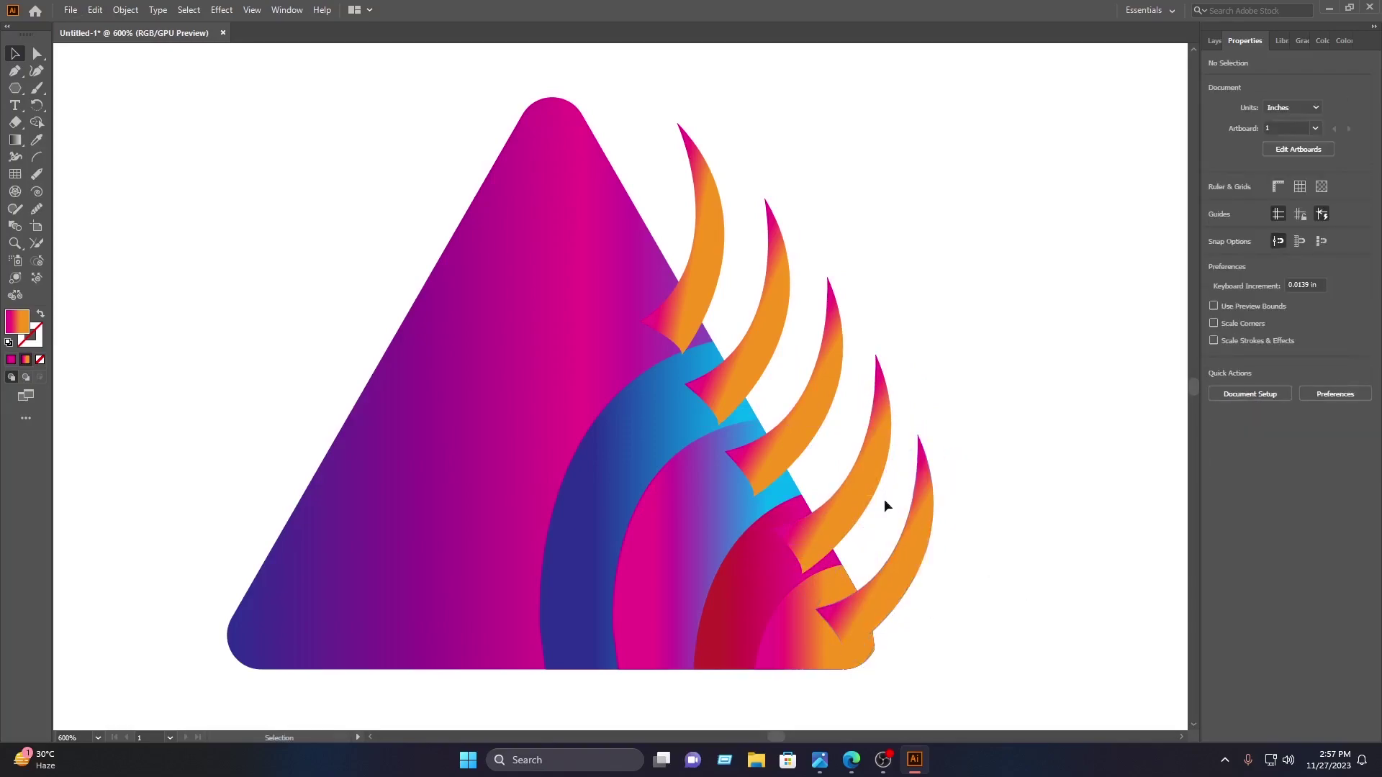
# - Set the end color stop of the topmost crescent's gradient to magenta
pyautogui.click(698, 262)
pyautogui.click(15, 140)
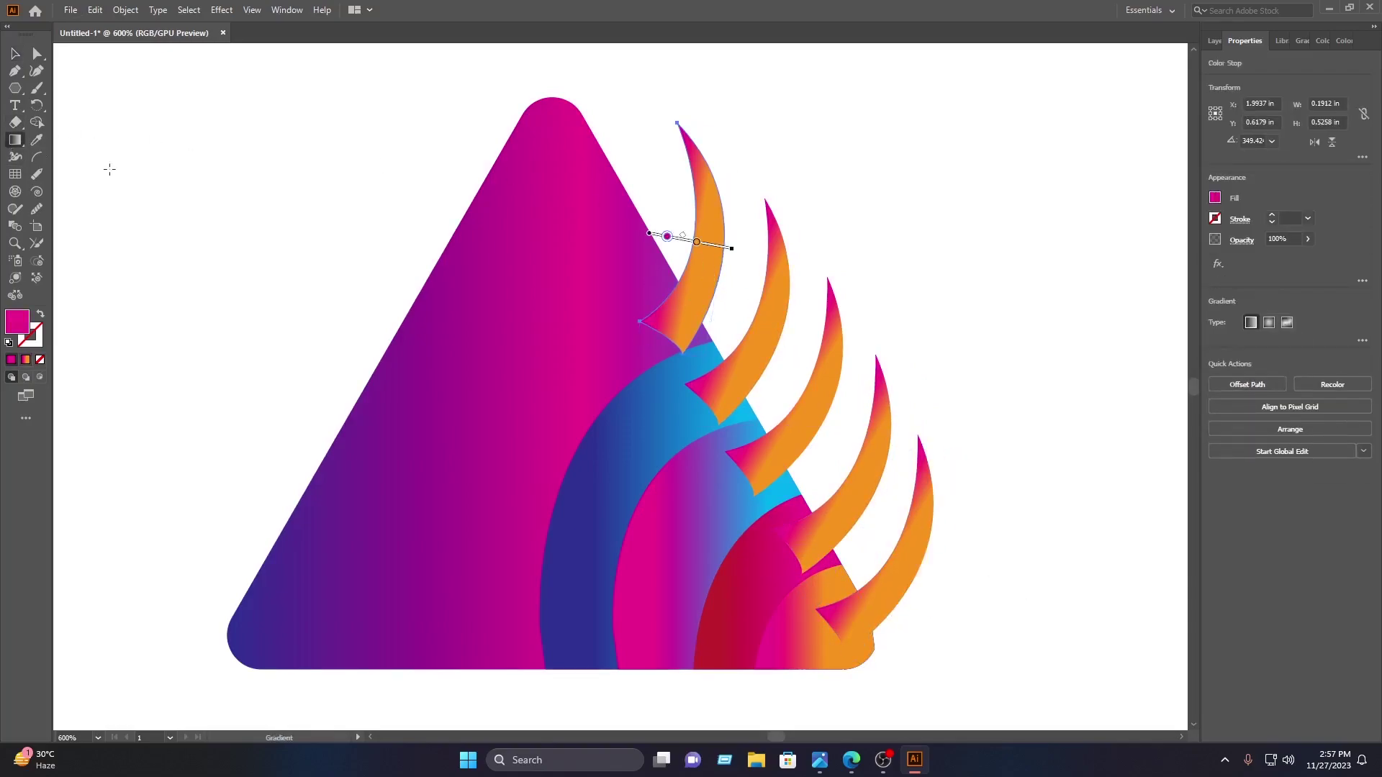
pyautogui.click(697, 243)
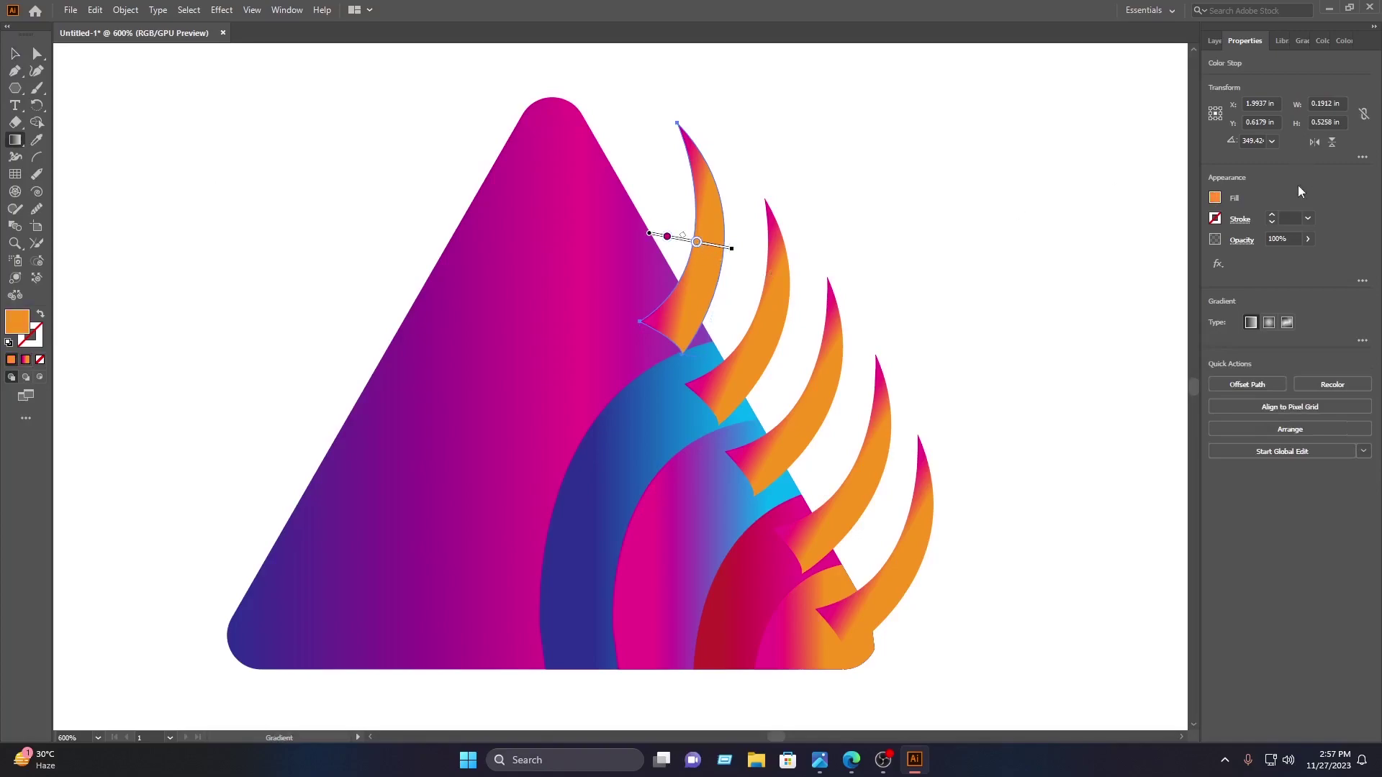
pyautogui.click(1216, 198)
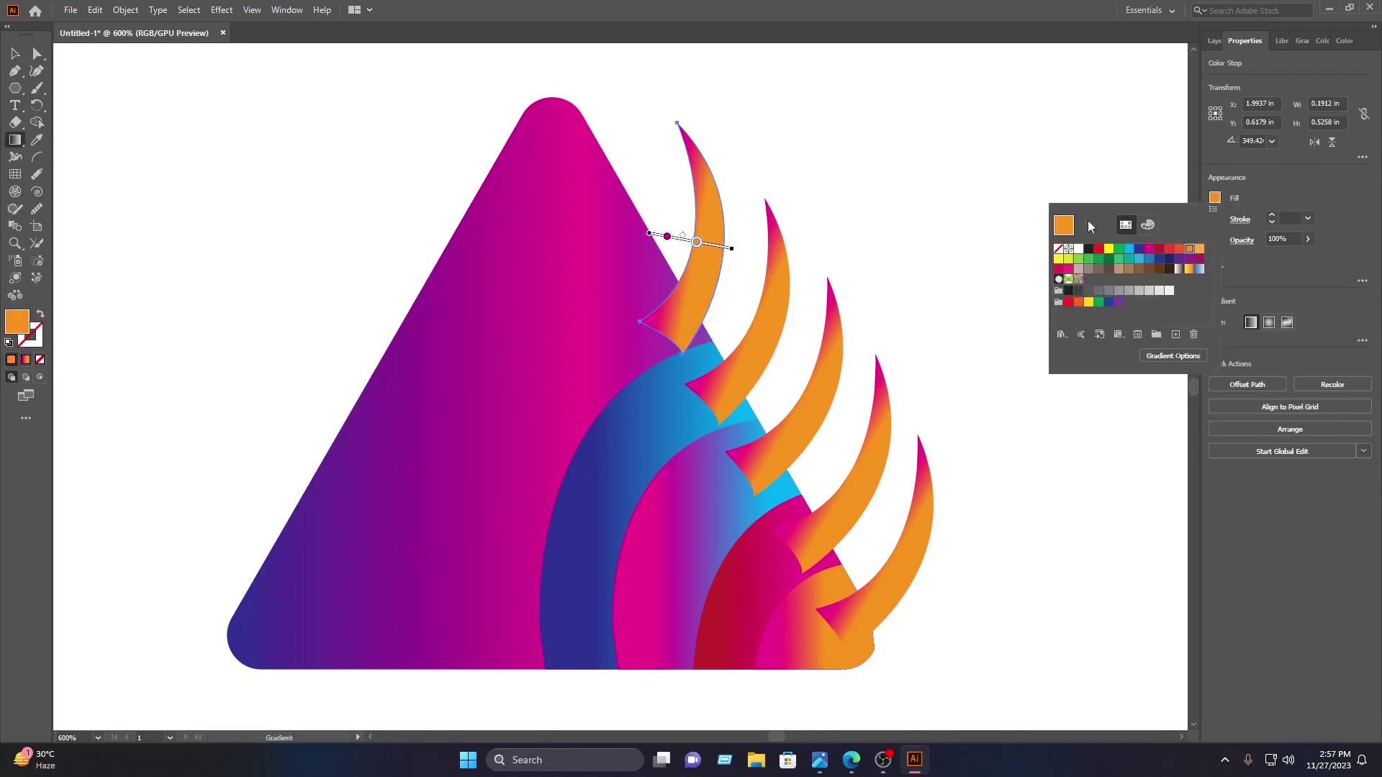
pyautogui.click(1150, 250)
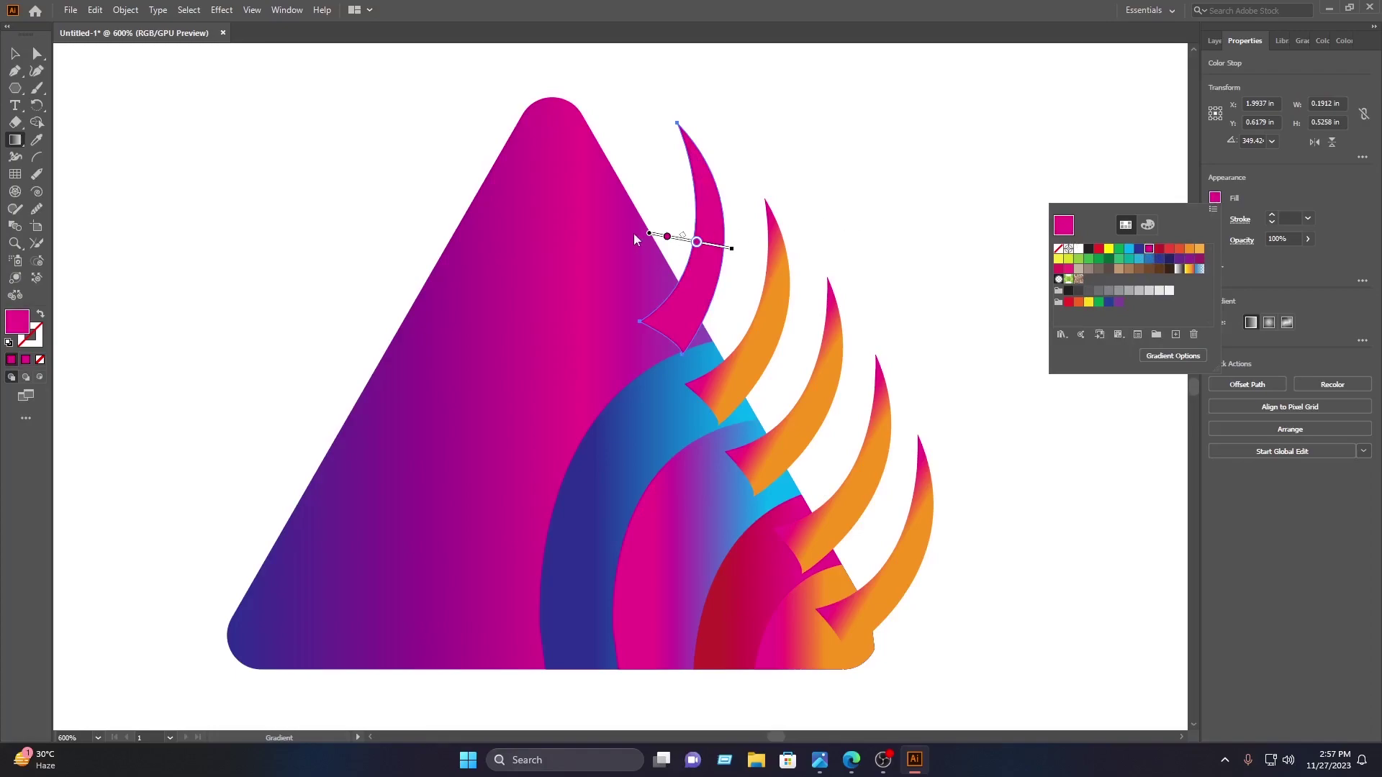
# - Set the start color stop of the topmost crescent's gradient to light blue and move its magenta stop toward the outer end
pyautogui.click(669, 238)
pyautogui.click(668, 237)
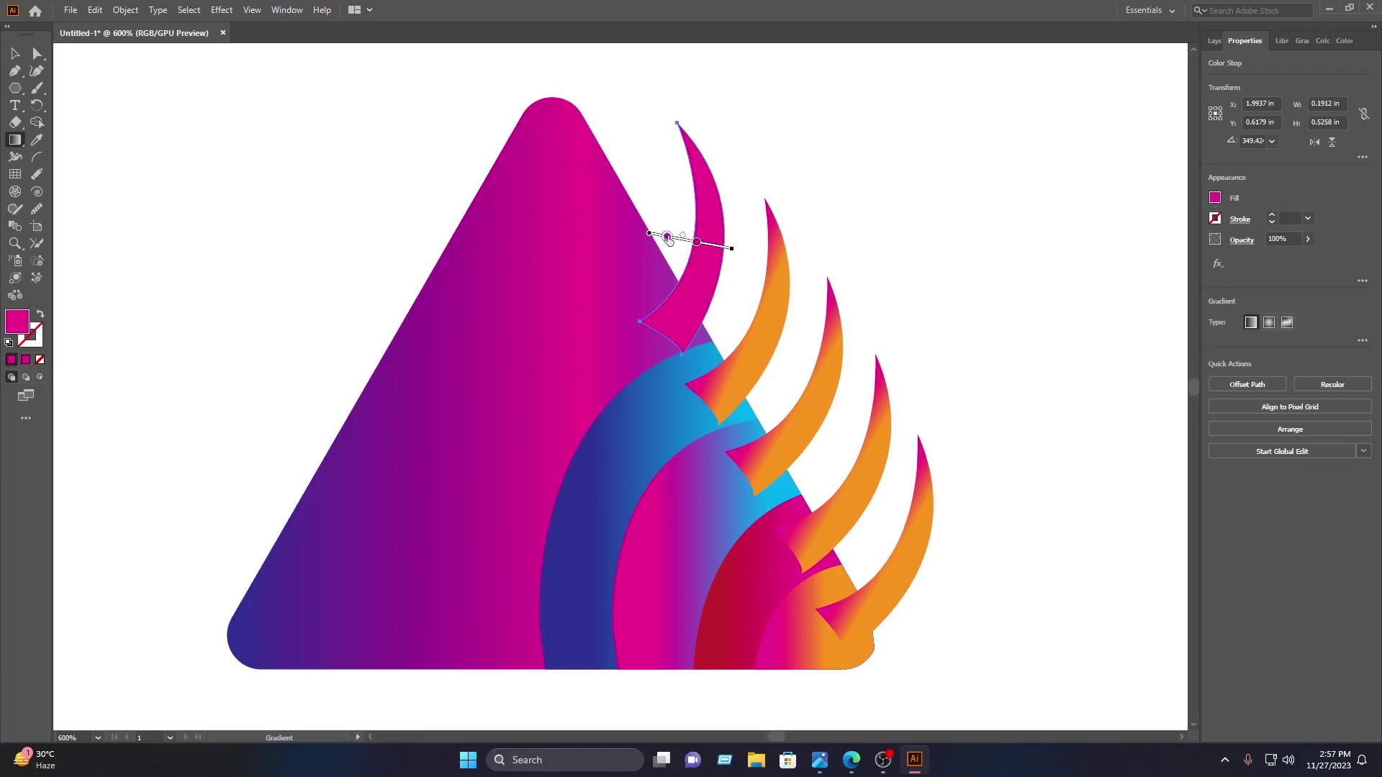
pyautogui.click(1216, 198)
pyautogui.click(1133, 251)
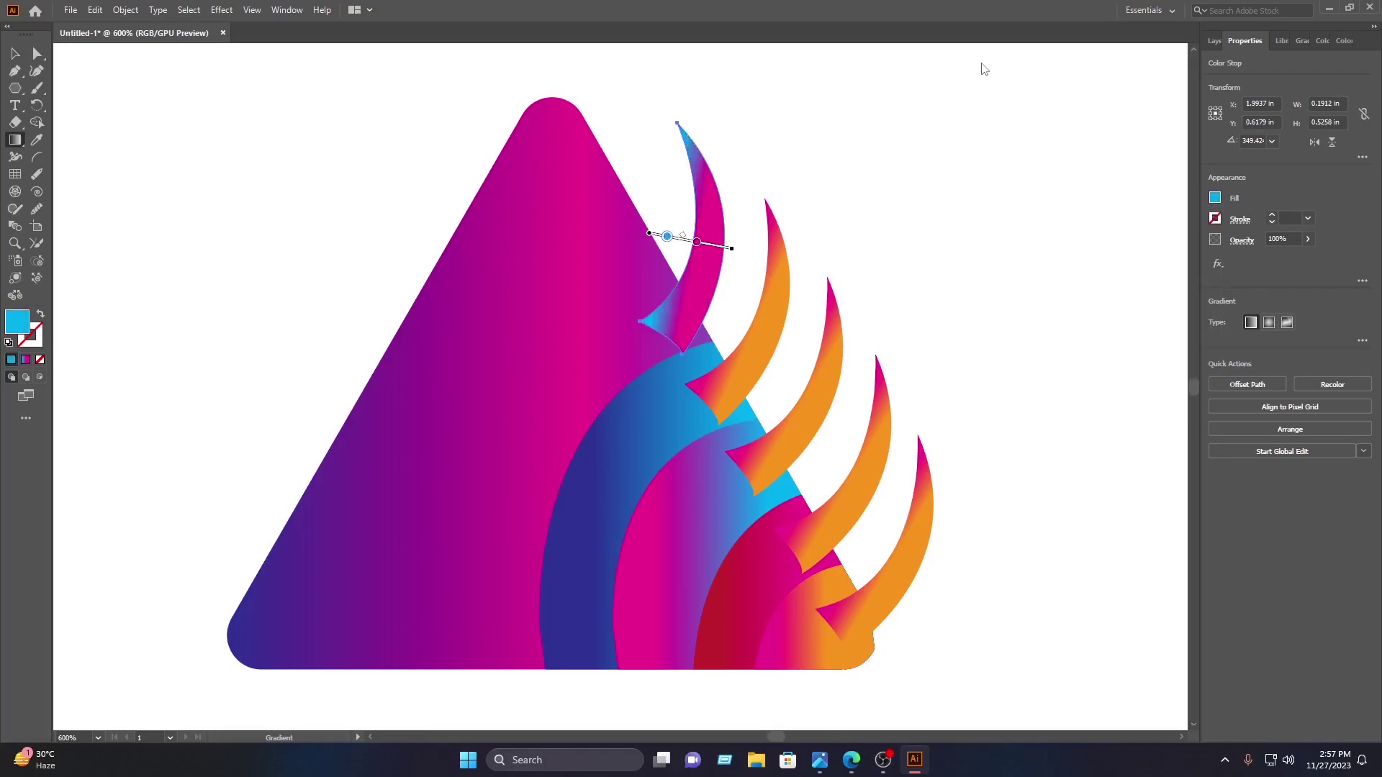
pyautogui.moveTo(699, 243); pyautogui.dragTo(712, 246)
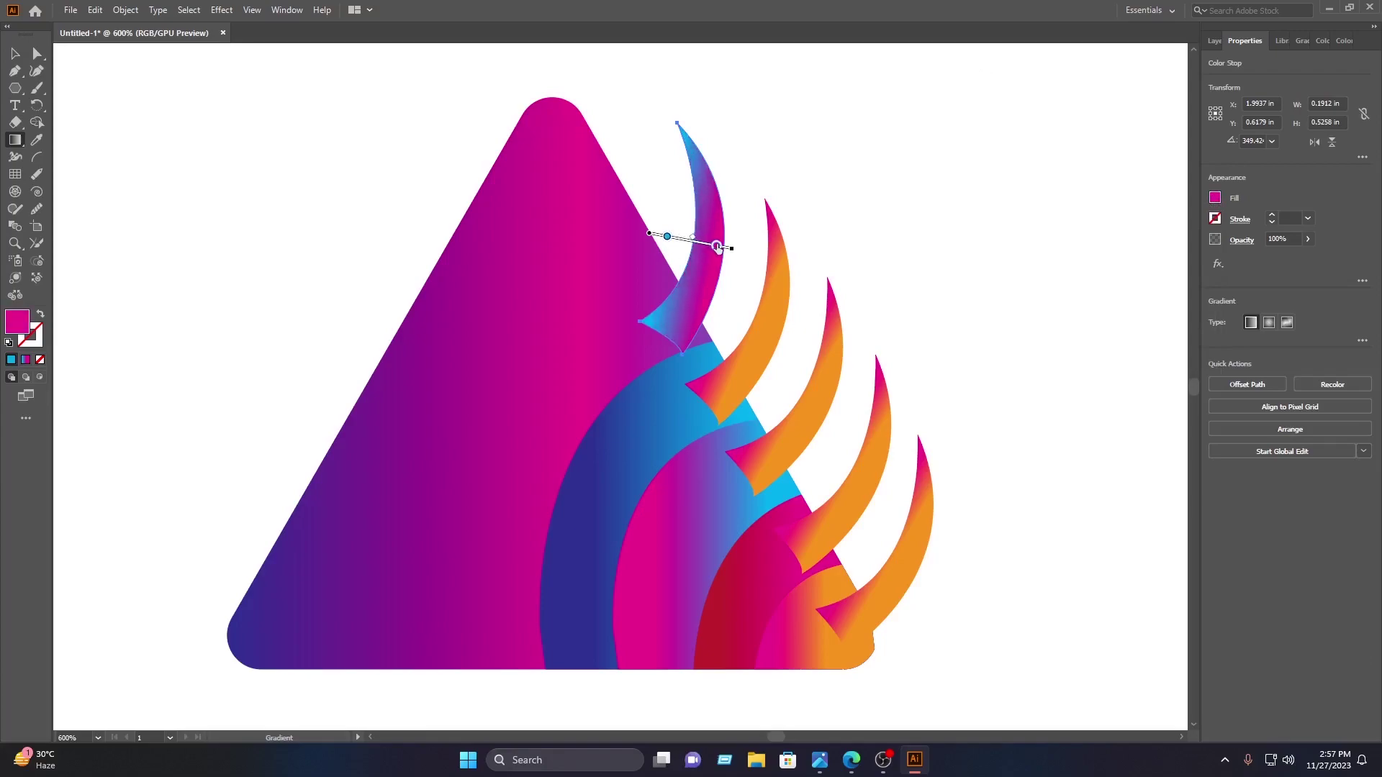
pyautogui.click(15, 53)
pyautogui.click(884, 180)
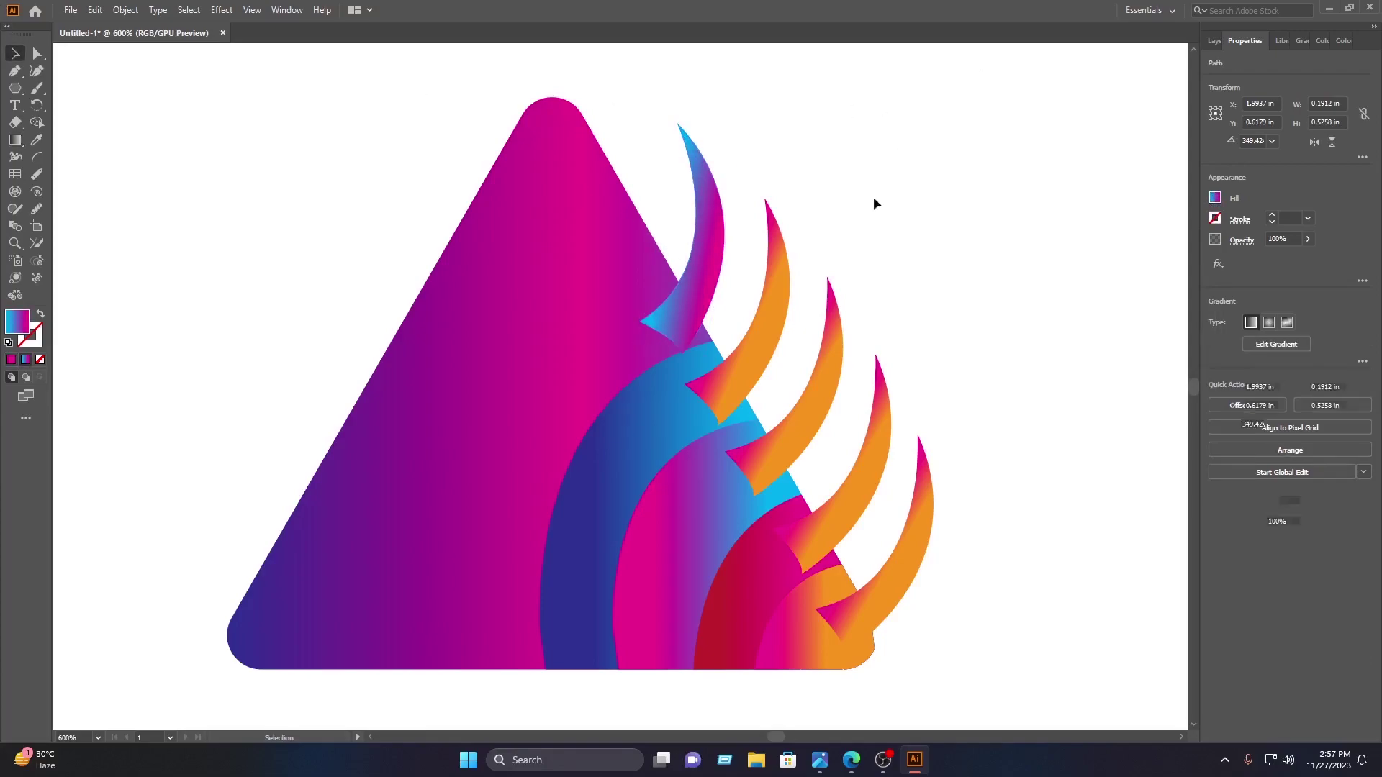
# - Set the end color stop of the third crescent's gradient to dark blue and move it close to the outer end
pyautogui.click(816, 362)
pyautogui.click(14, 139)
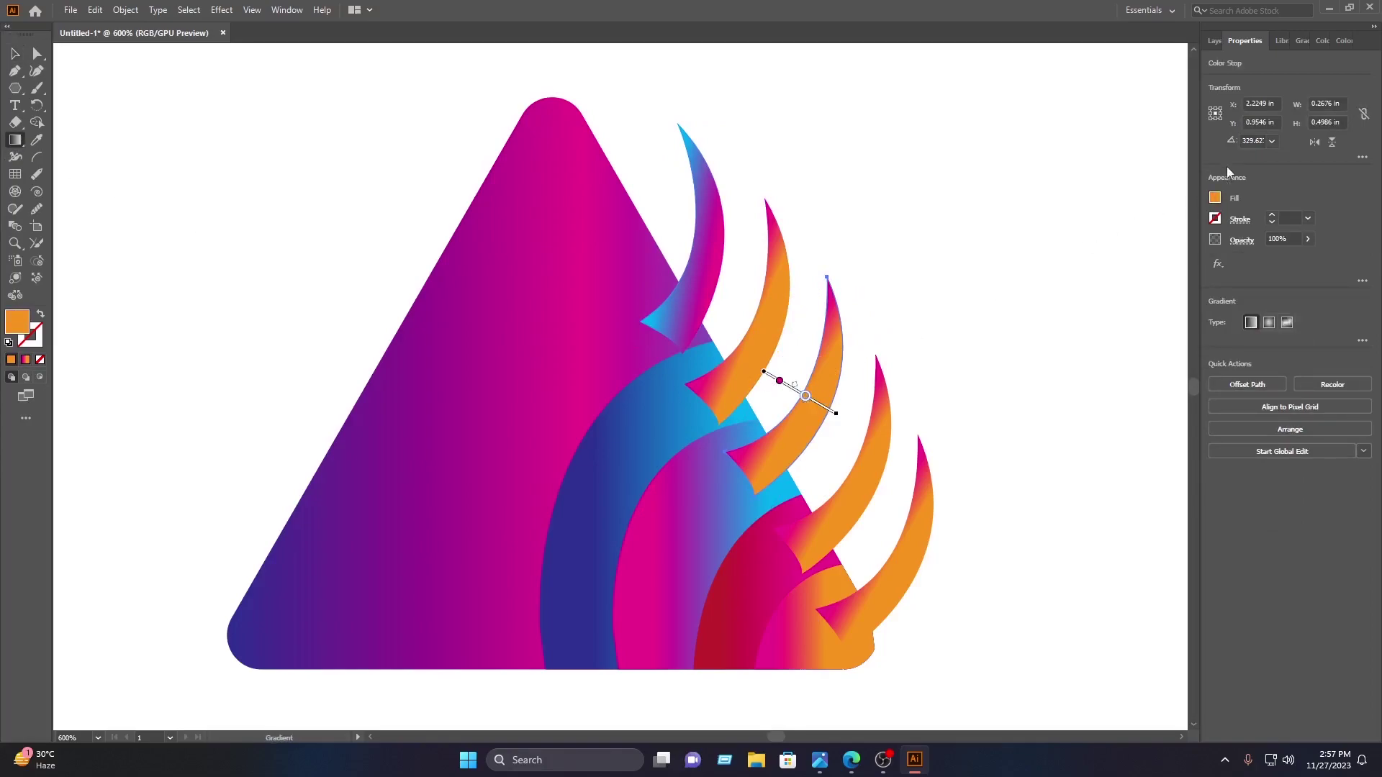
pyautogui.click(1215, 198)
pyautogui.click(1139, 250)
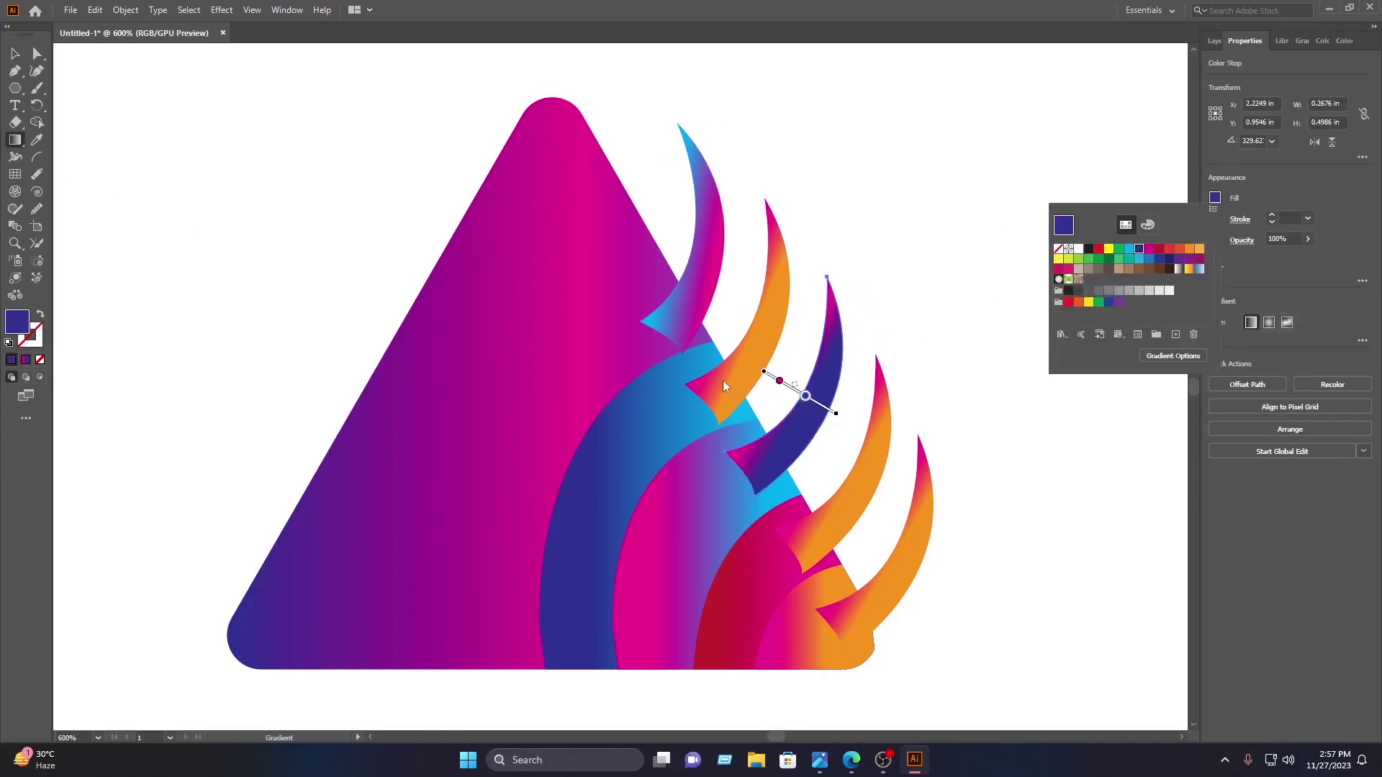
pyautogui.moveTo(805, 395); pyautogui.dragTo(830, 410)
pyautogui.press('v')
pyautogui.click(342, 270)
# - Set the end color stop of the lowest crescent's gradient to dark red
pyautogui.click(922, 549)
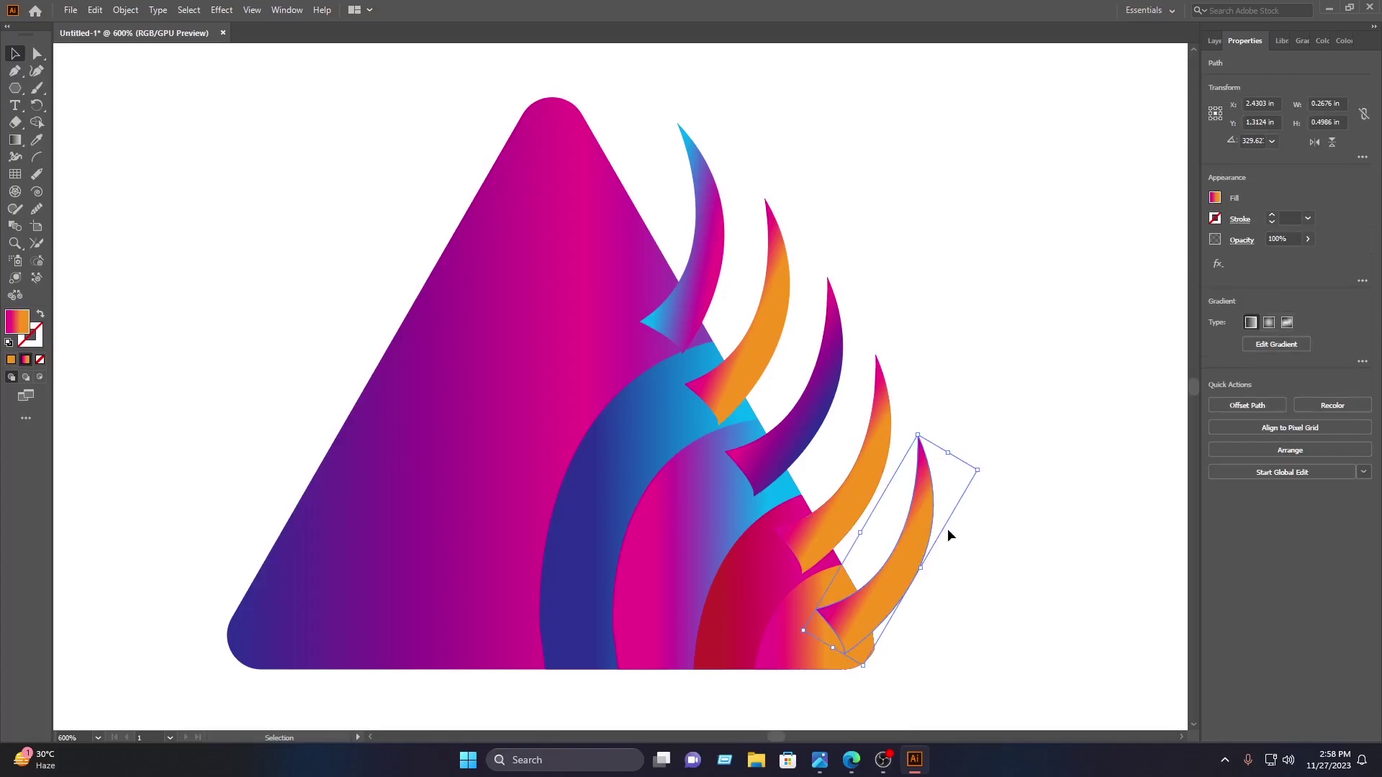
pyautogui.click(15, 141)
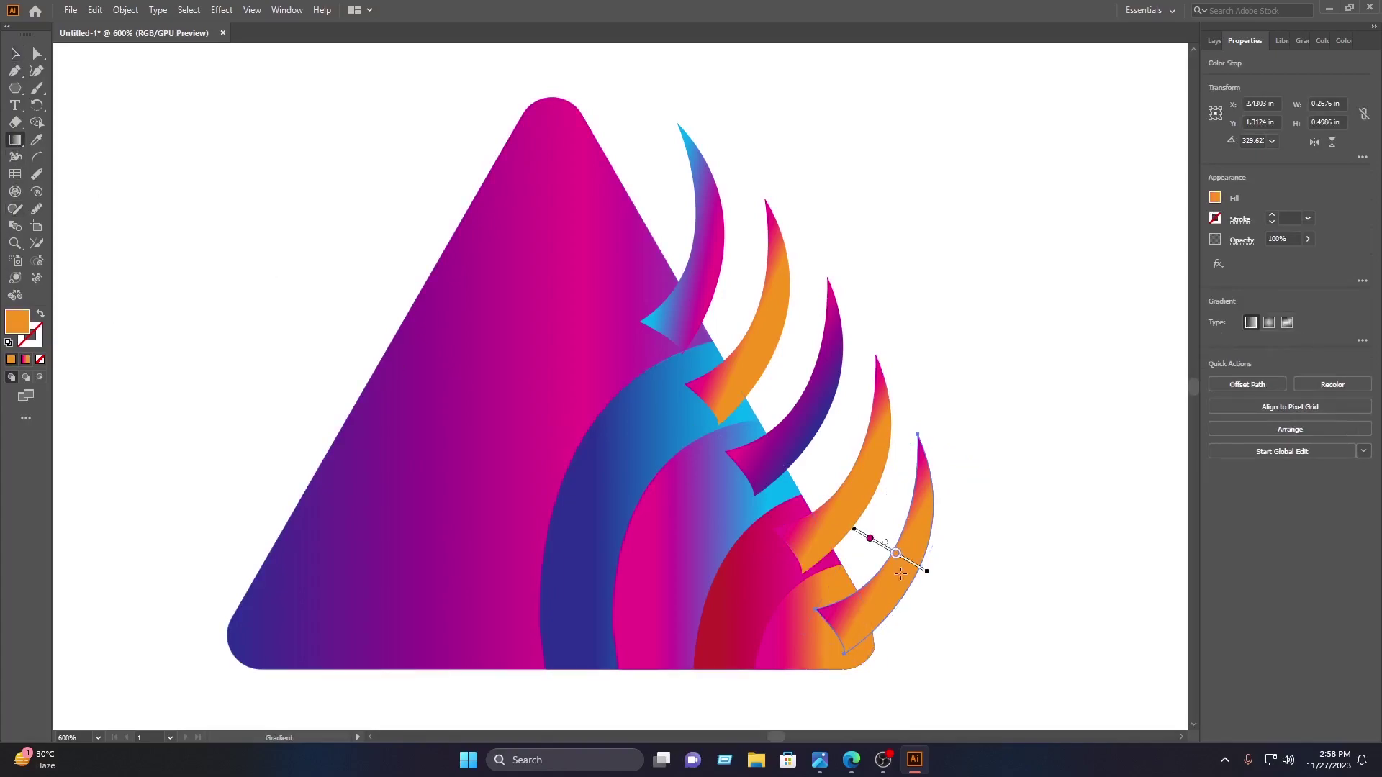
pyautogui.click(1216, 198)
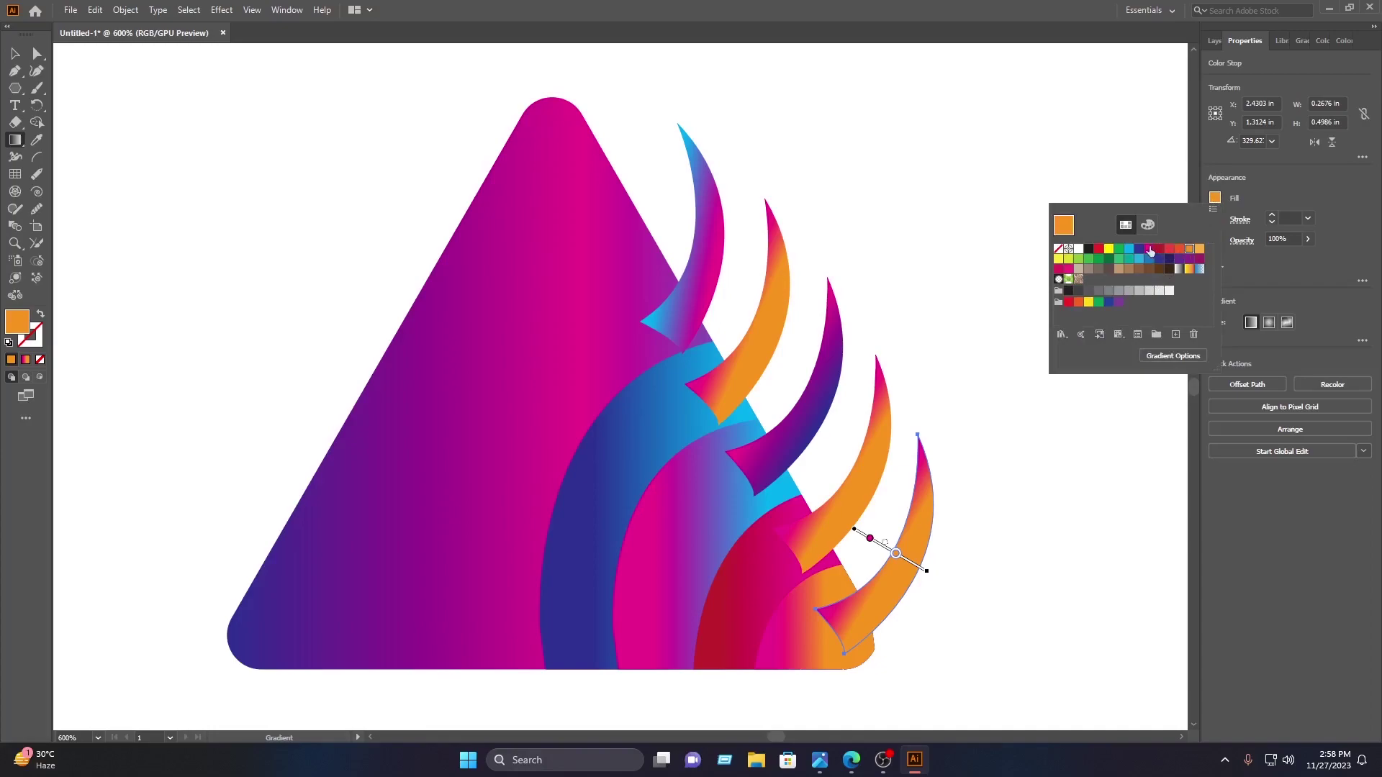
pyautogui.click(1157, 250)
# - Shift the lowest crescent's start color stop inward, make it light blue, and move the dark red stop toward the outer end
pyautogui.click(871, 540)
pyautogui.moveTo(870, 538); pyautogui.dragTo(882, 546)
pyautogui.click(1216, 198)
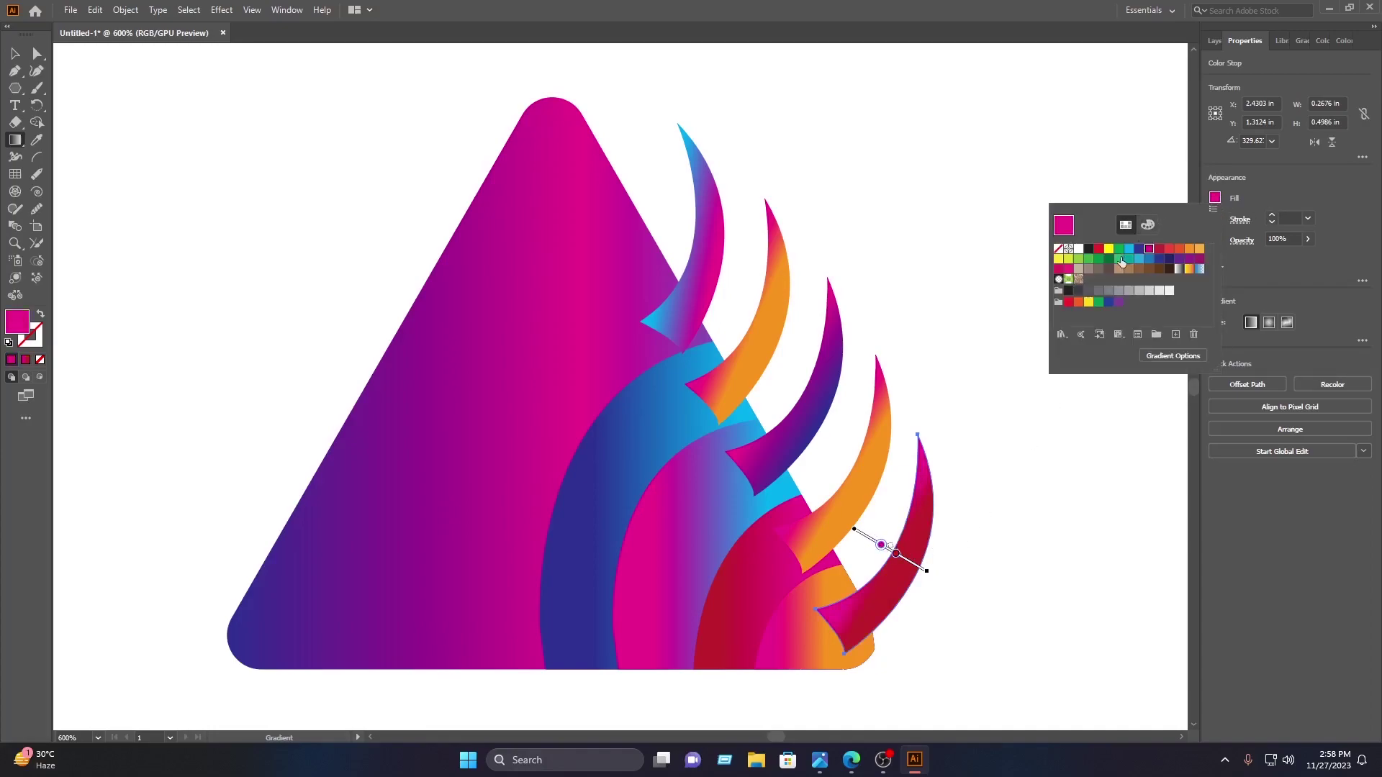
pyautogui.click(1129, 249)
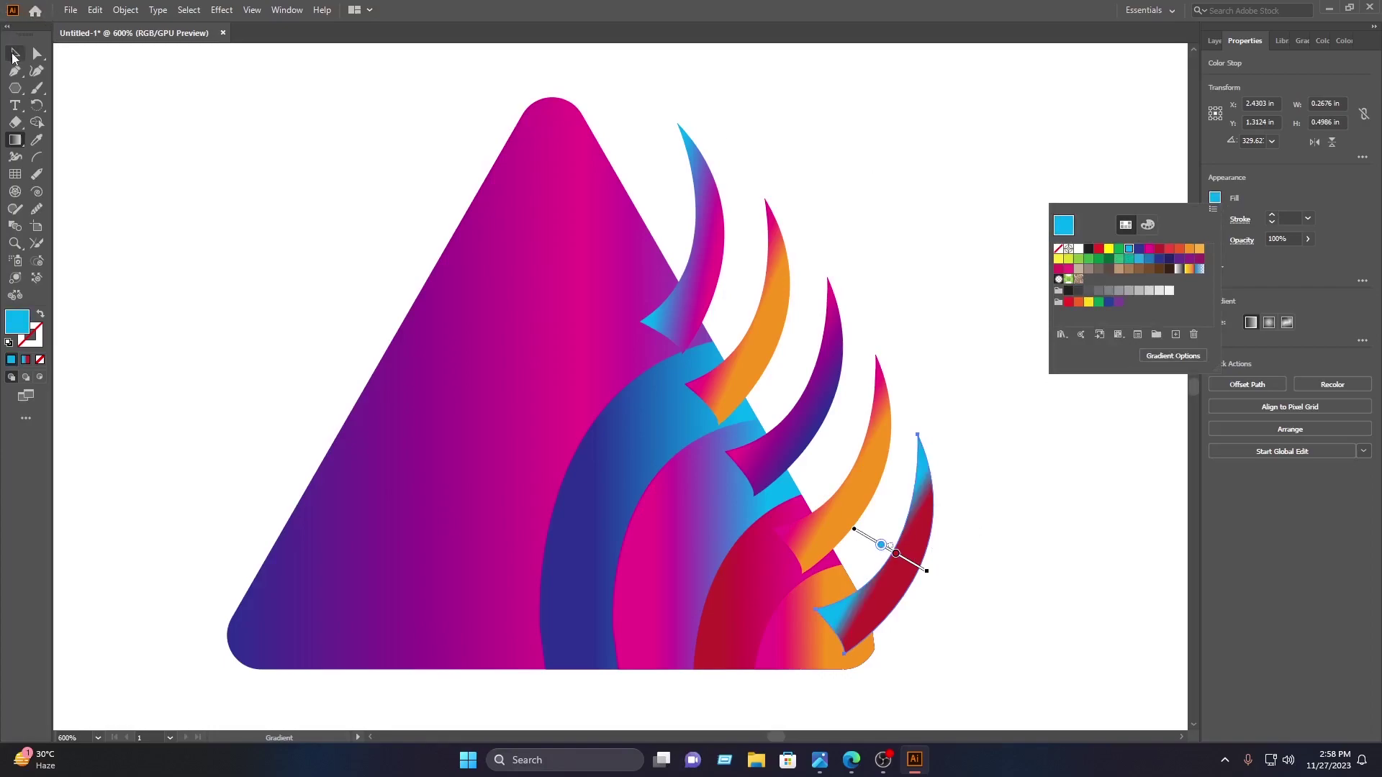
pyautogui.click(12, 43)
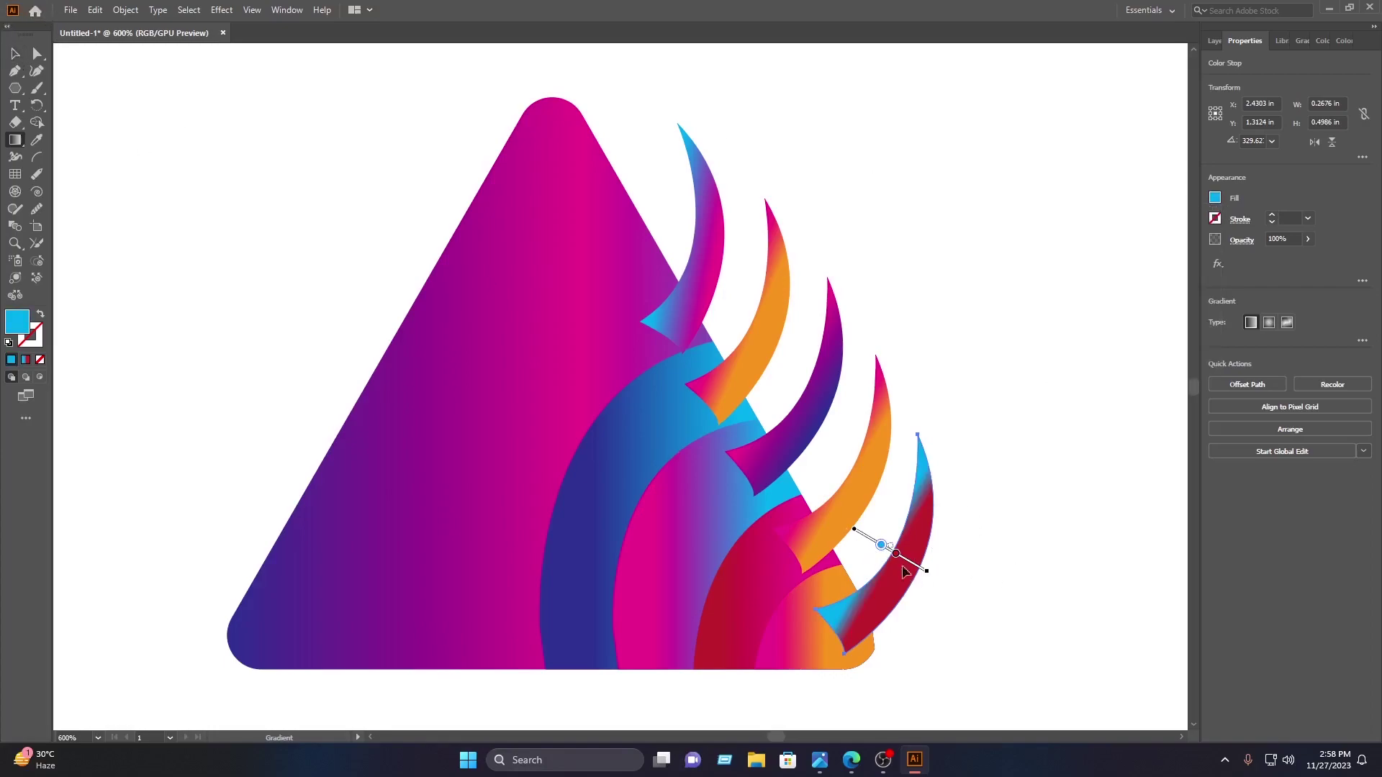
pyautogui.moveTo(895, 553); pyautogui.dragTo(913, 563)
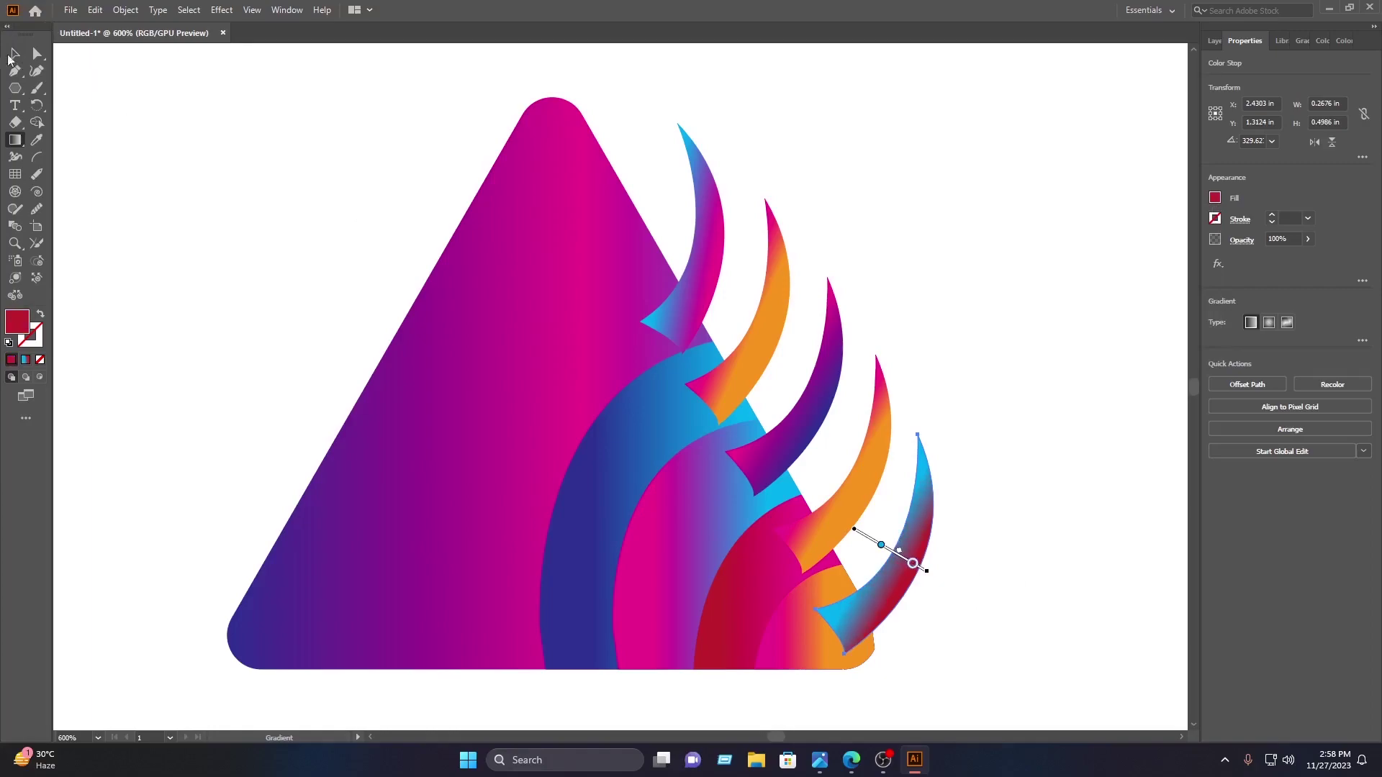
pyautogui.click(15, 54)
pyautogui.click(1065, 409)
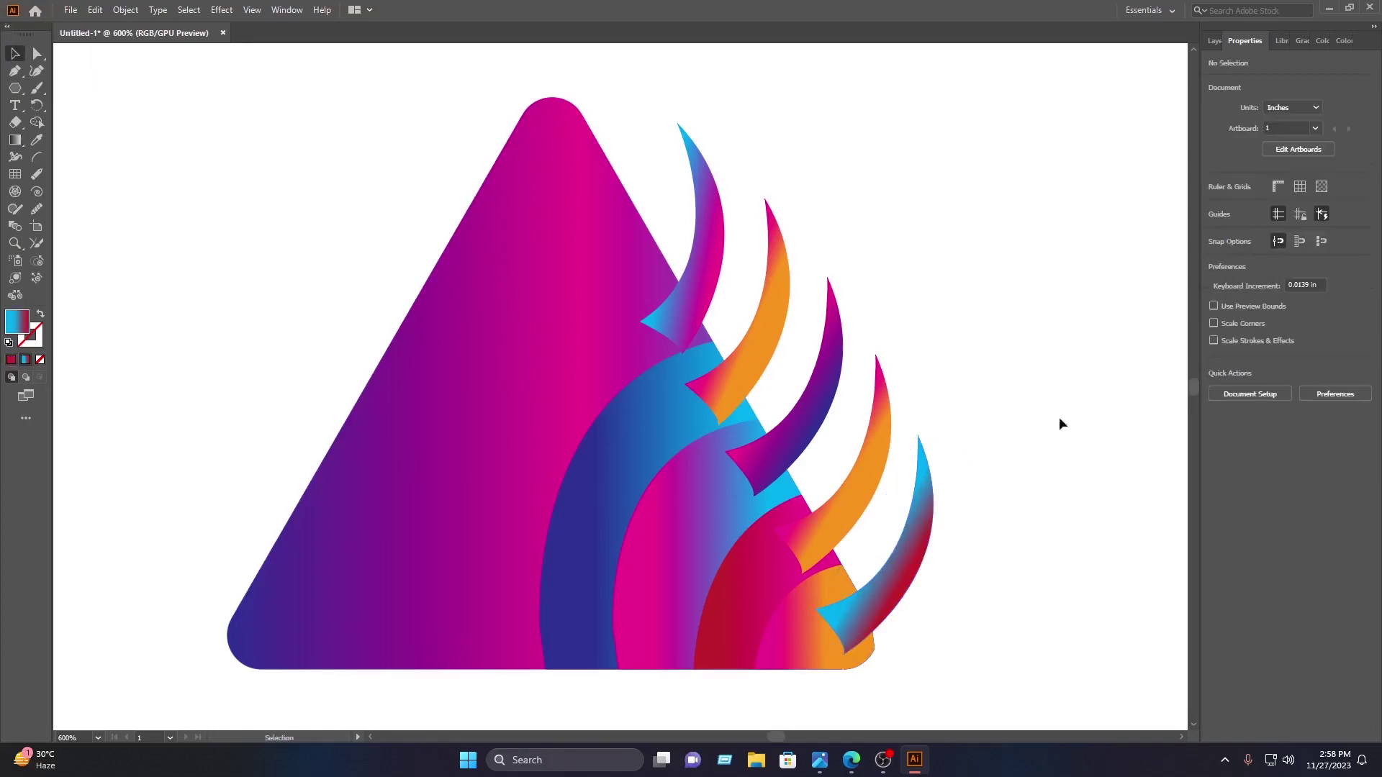
# - Reorder the layer stack so the crescent paths lie beneath the curved bands and the corner piece
pyautogui.click(1214, 40)
pyautogui.moveTo(1314, 76); pyautogui.dragTo(1322, 208)
pyautogui.moveTo(1295, 79); pyautogui.dragTo(1316, 190)
pyautogui.moveTo(1302, 79); pyautogui.dragTo(1307, 176)
pyautogui.moveTo(1302, 79); pyautogui.dragTo(1310, 146)
# - Send the topmost crescent to the back, behind the triangle
pyautogui.click(693, 272)
pyautogui.click(521, 269)
pyautogui.rightClick(717, 240)
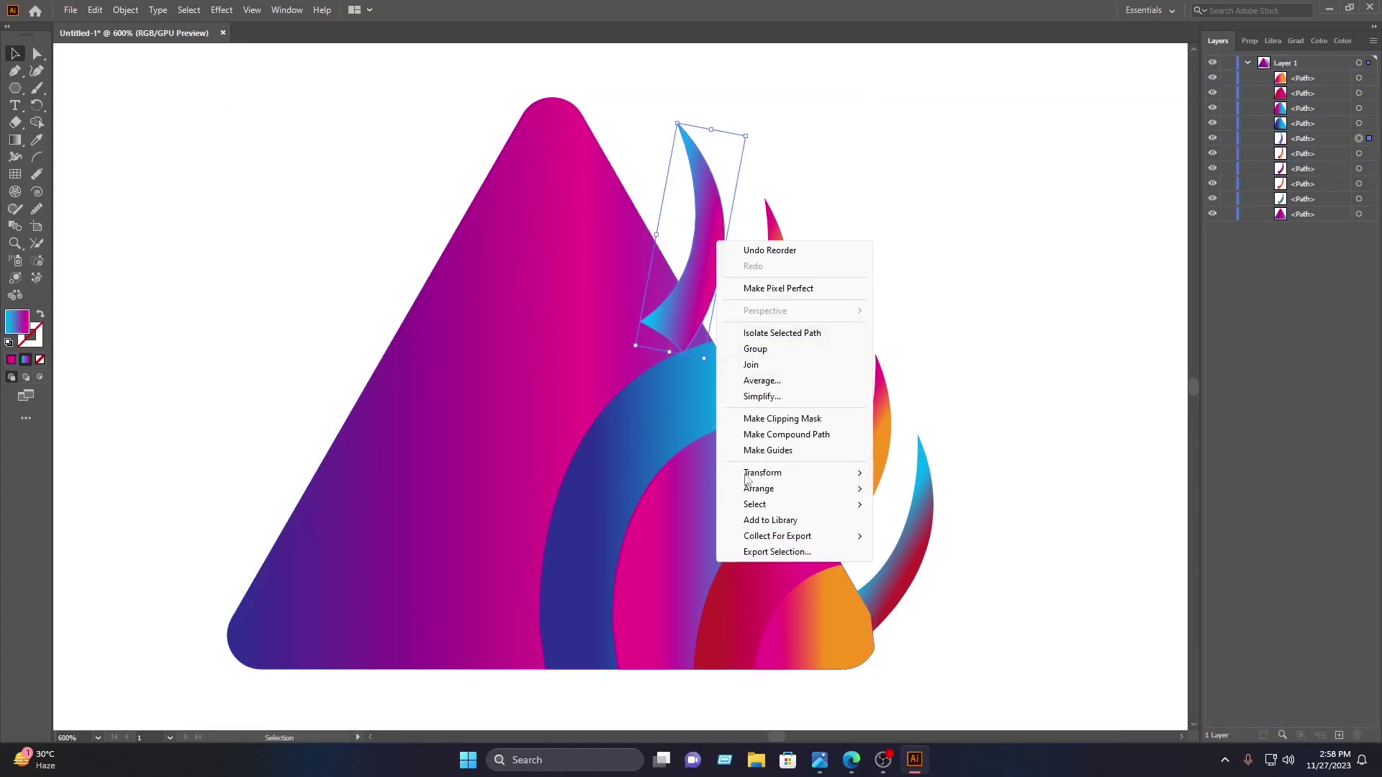
pyautogui.moveTo(778, 488)
pyautogui.click(911, 536)
pyautogui.click(992, 197)
# - Enlarge the whole logo to nearly fill the artboard's height and reposition it on the artboard
pyautogui.moveTo(1002, 652); pyautogui.dragTo(288, 135)
pyautogui.scroll(-8, 813, 357)
pyautogui.scroll(5, 819, 360)
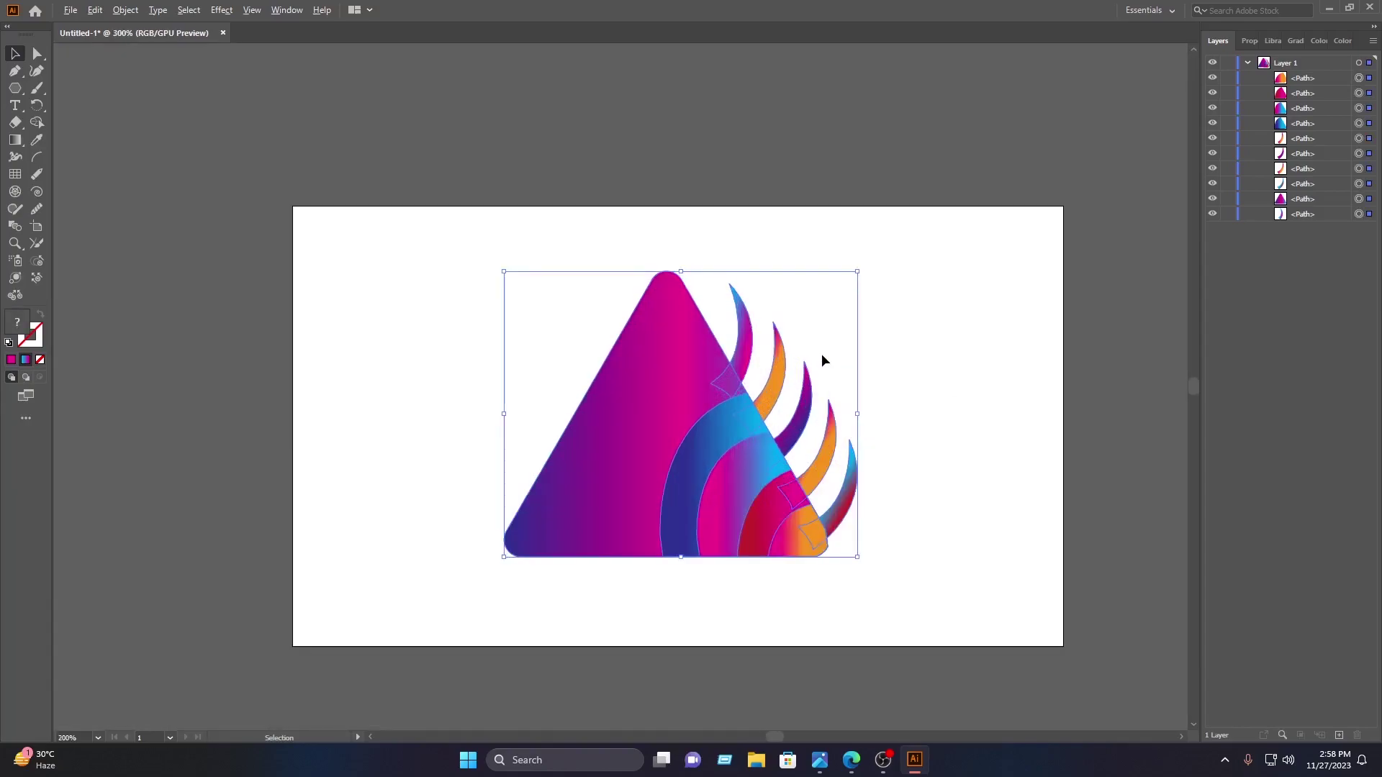
pyautogui.moveTo(856, 267); pyautogui.dragTo(1045, 185)
pyautogui.moveTo(749, 372); pyautogui.dragTo(723, 447)
pyautogui.click(843, 163)
# - Select the whole logo again and move it slightly upward so it sits within the artboard
pyautogui.moveTo(977, 654); pyautogui.dragTo(487, 296)
pyautogui.click(607, 348)
pyautogui.click(694, 403)
pyautogui.moveTo(1040, 654); pyautogui.dragTo(525, 263)
pyautogui.moveTo(682, 370); pyautogui.dragTo(680, 343)
pyautogui.click(395, 47)
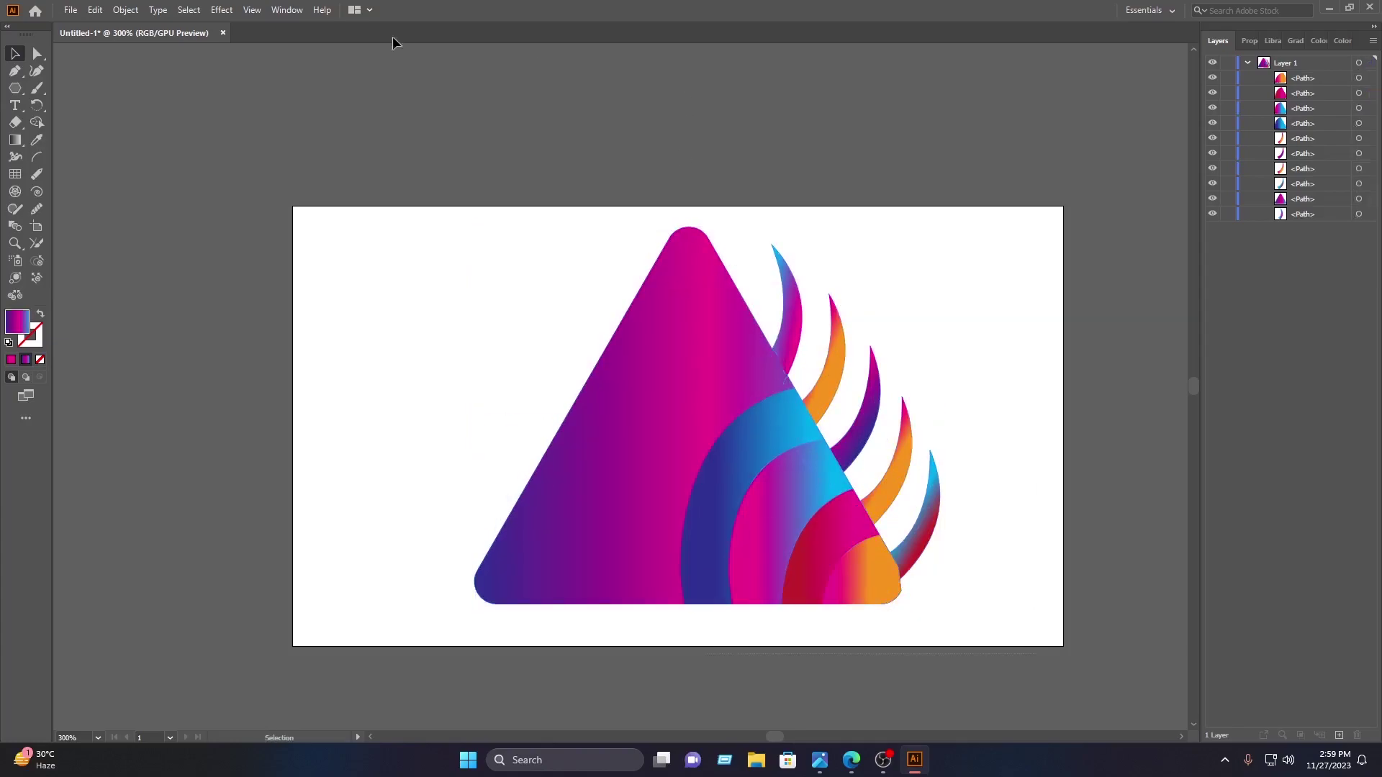
# - Export the artwork to the Desktop as a PNG file named TR
pyautogui.click(72, 10)
pyautogui.moveTo(116, 268)
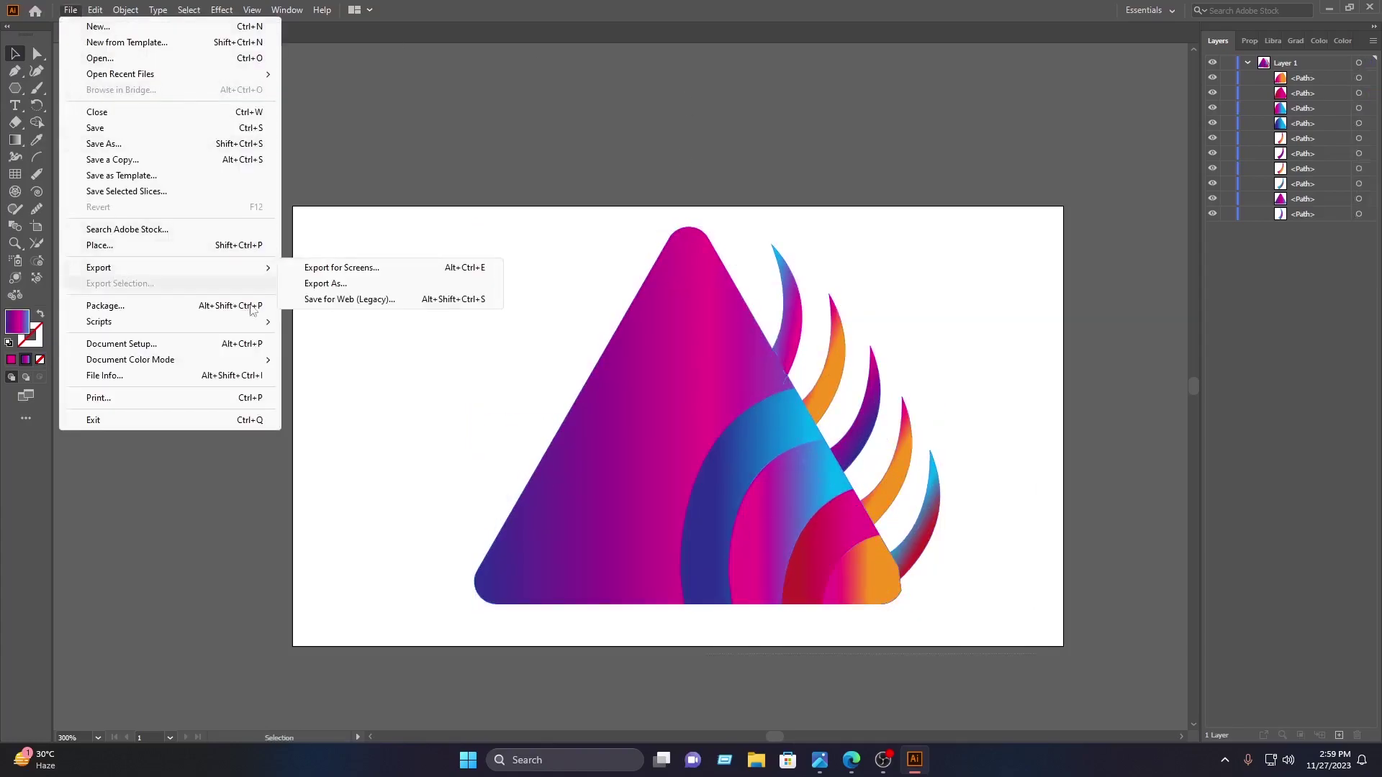
pyautogui.click(338, 283)
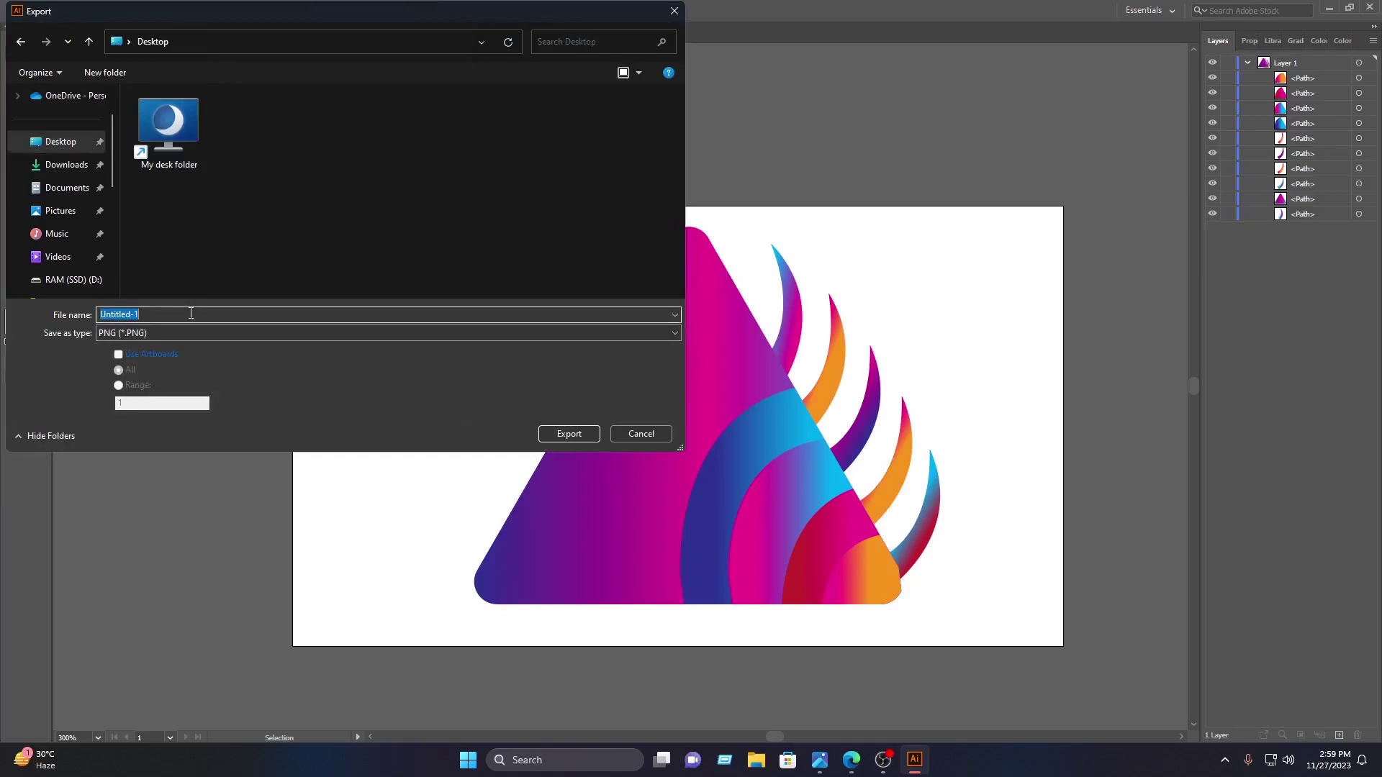
pyautogui.write('TR')
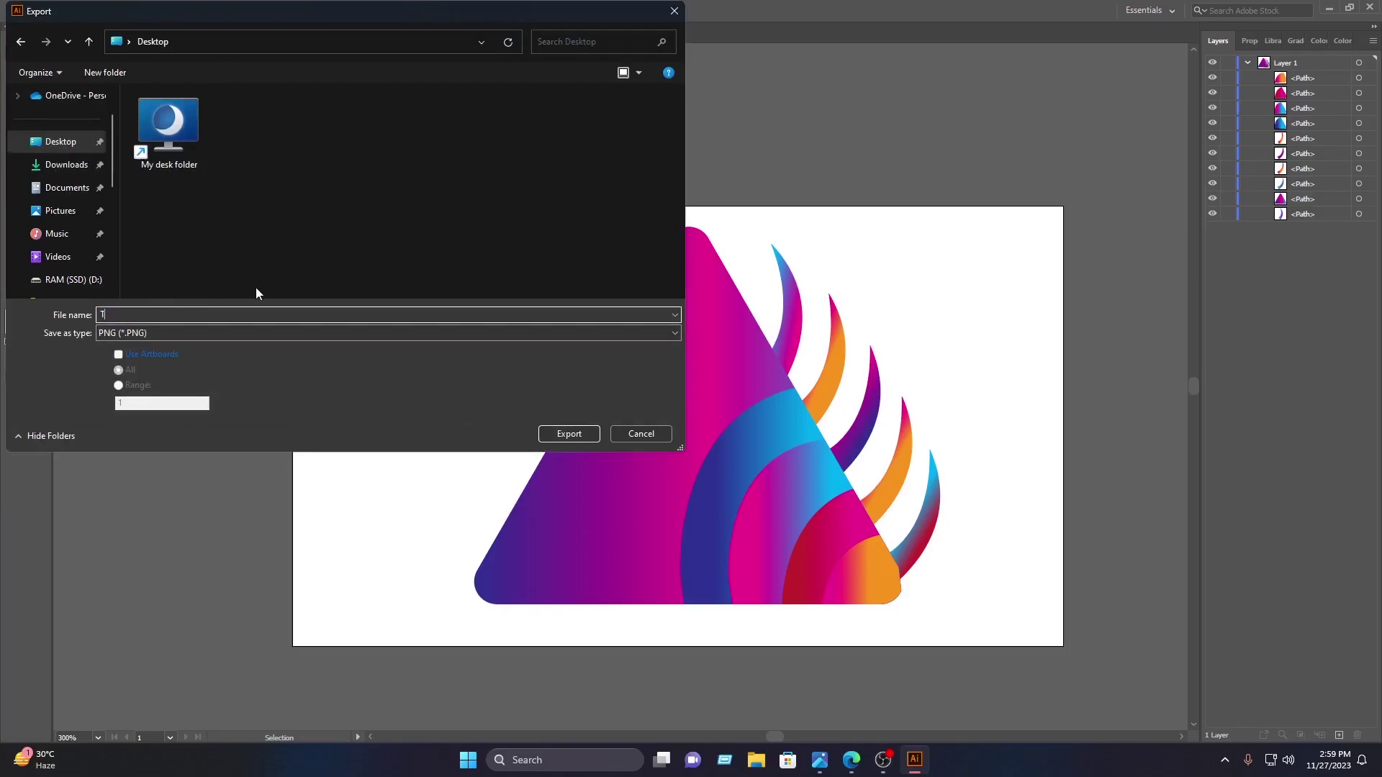
pyautogui.click(224, 335)
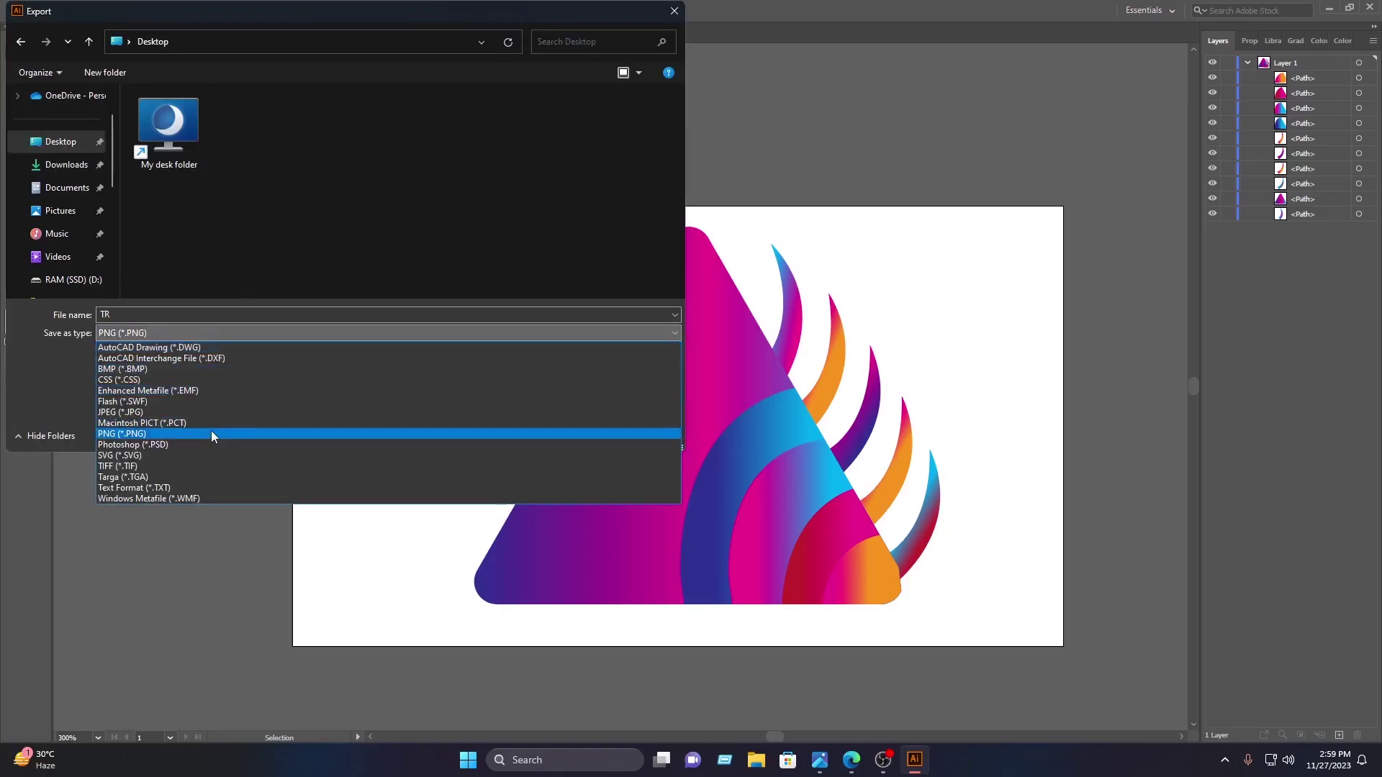
pyautogui.click(162, 433)
pyautogui.click(568, 434)
# - Complete the PNG export with High (300 ppi) resolution and a transparent background
pyautogui.click(681, 372)
pyautogui.click(691, 417)
pyautogui.click(735, 473)
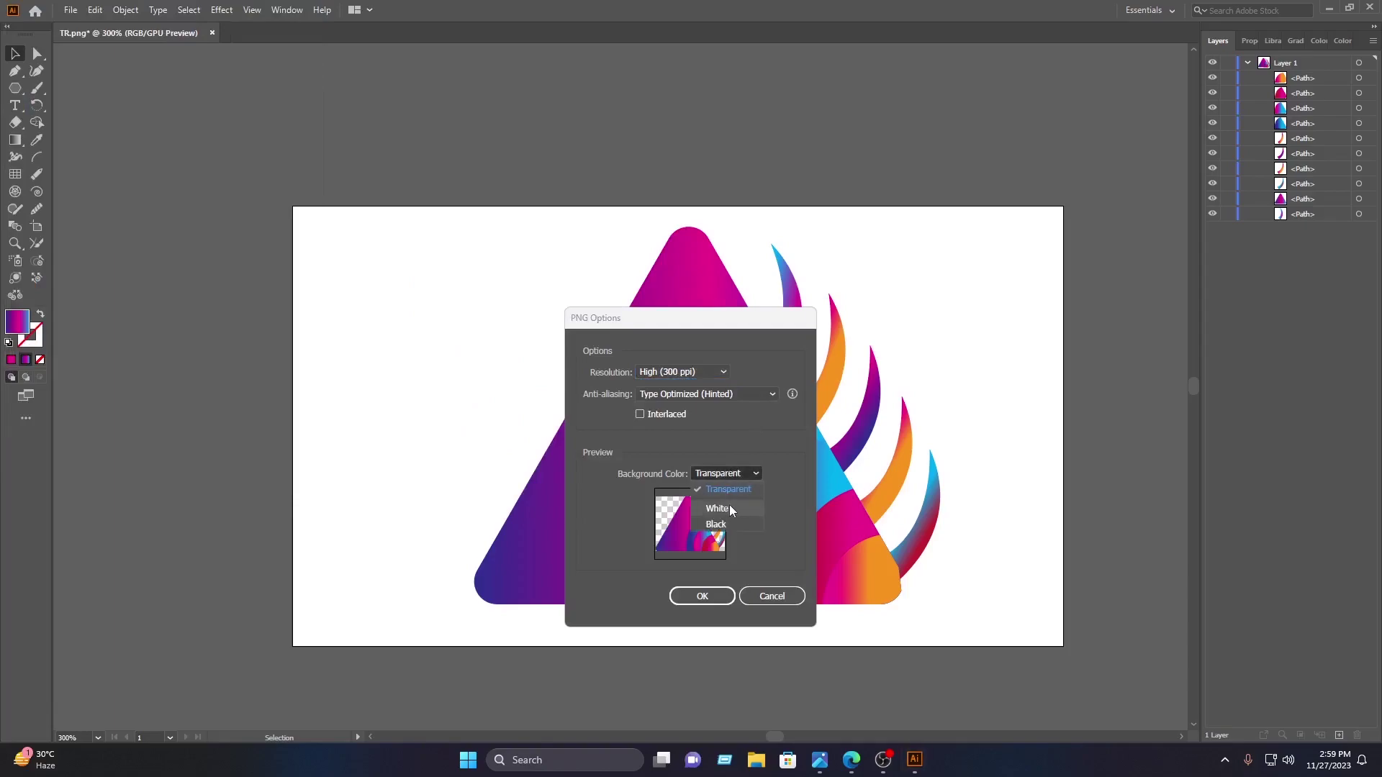
pyautogui.click(724, 490)
pyautogui.press('Return')
# - Switch to Photoshop and open the recent file 3D Logo Mockup on Glass Wall.psd
pyautogui.moveTo(980, 421); pyautogui.dragTo(907, 426)
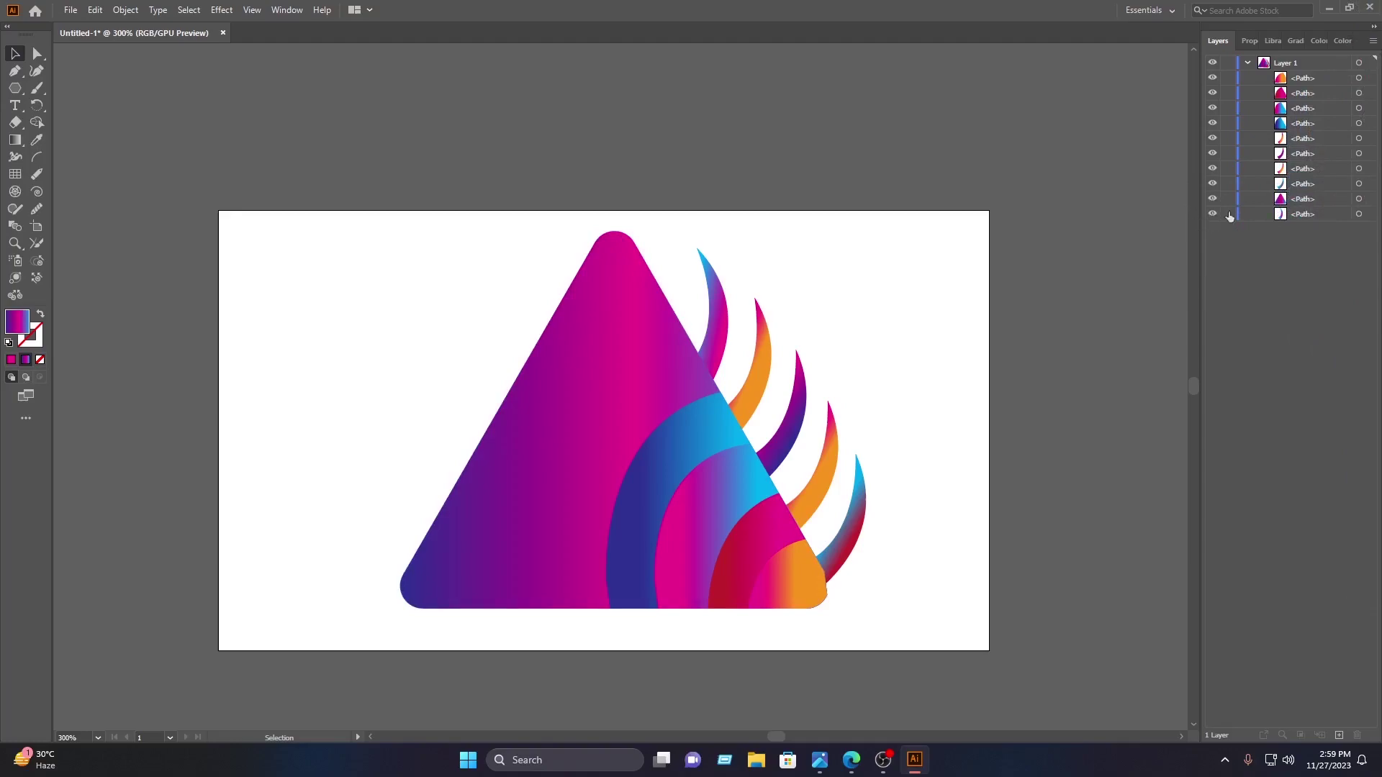
pyautogui.moveTo(1380, 239)
pyautogui.click(1319, 255)
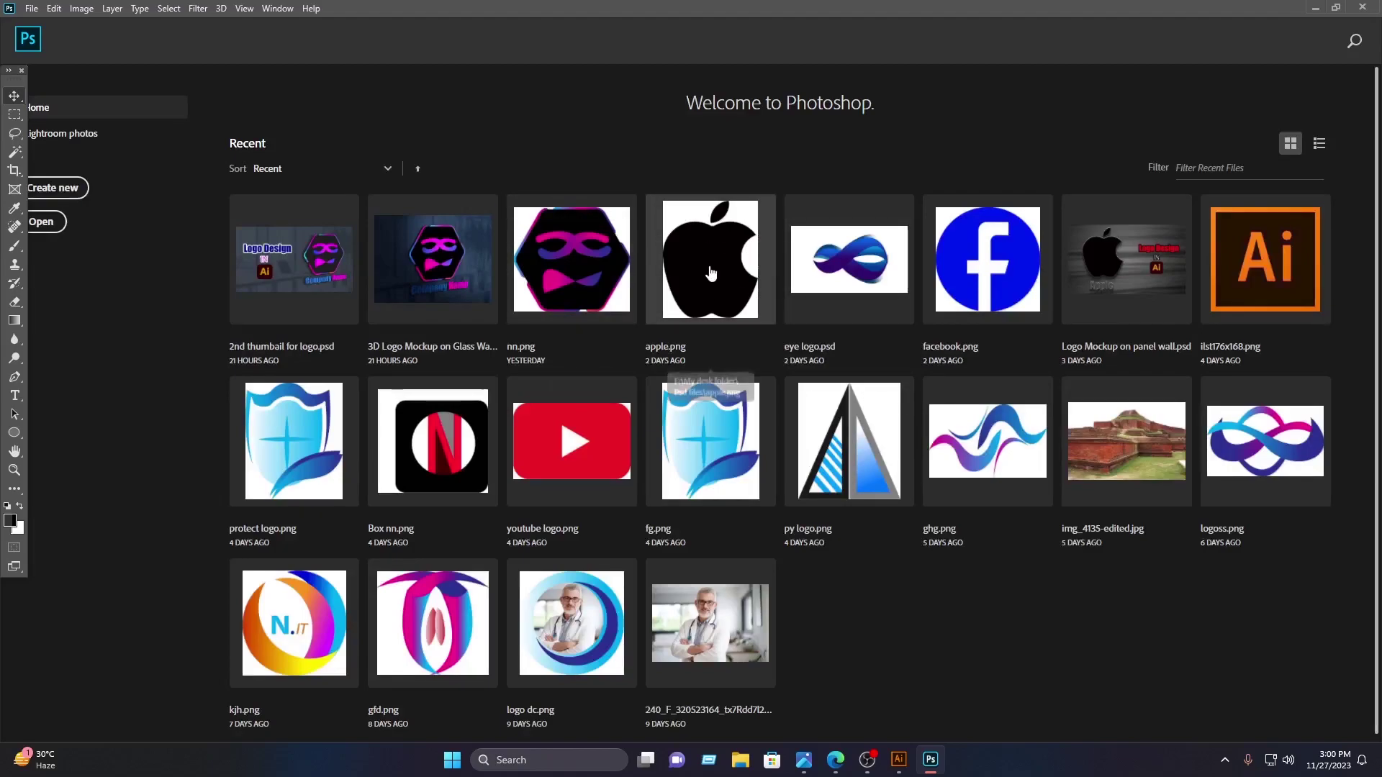
pyautogui.click(482, 251)
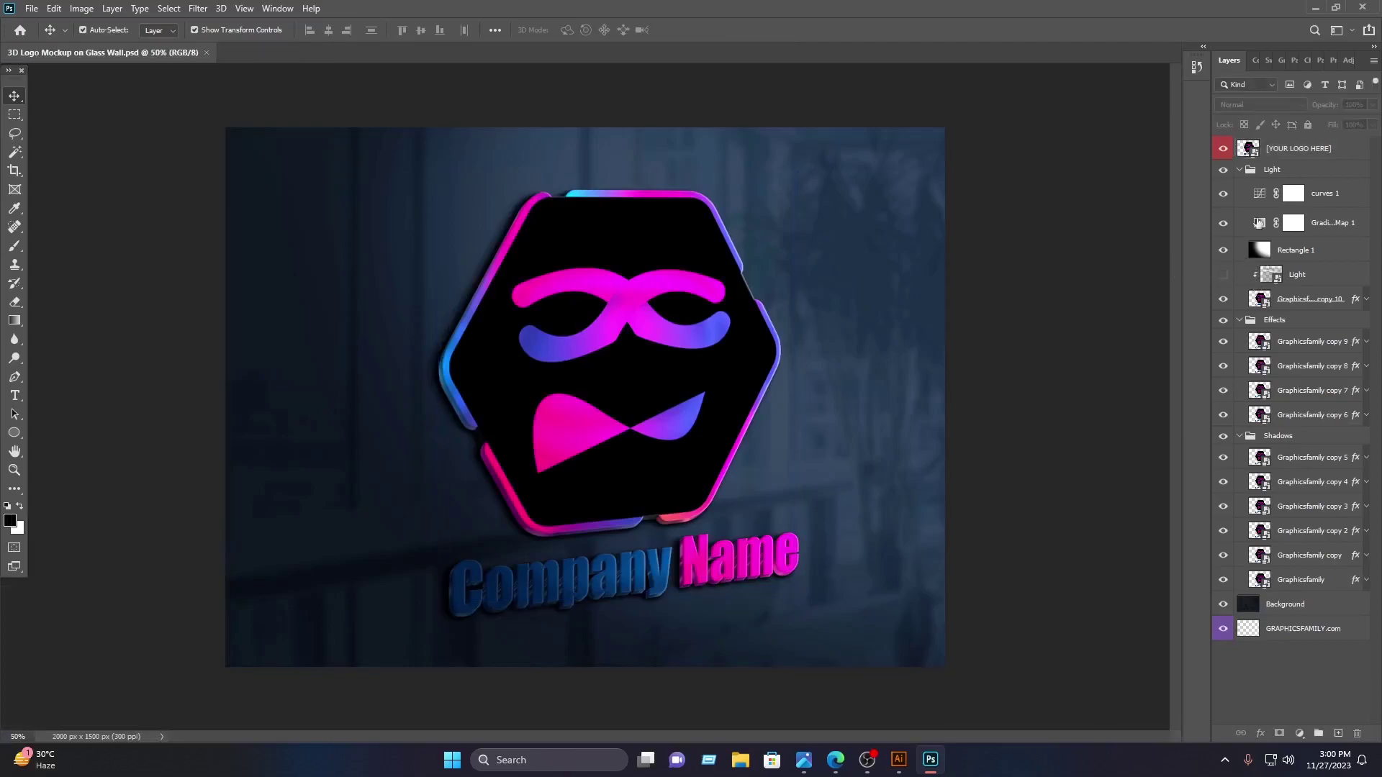
# - Open the contents of the [YOUR LOGO HERE] smart object and delete the old hexagon logo layer
pyautogui.click(1257, 147)
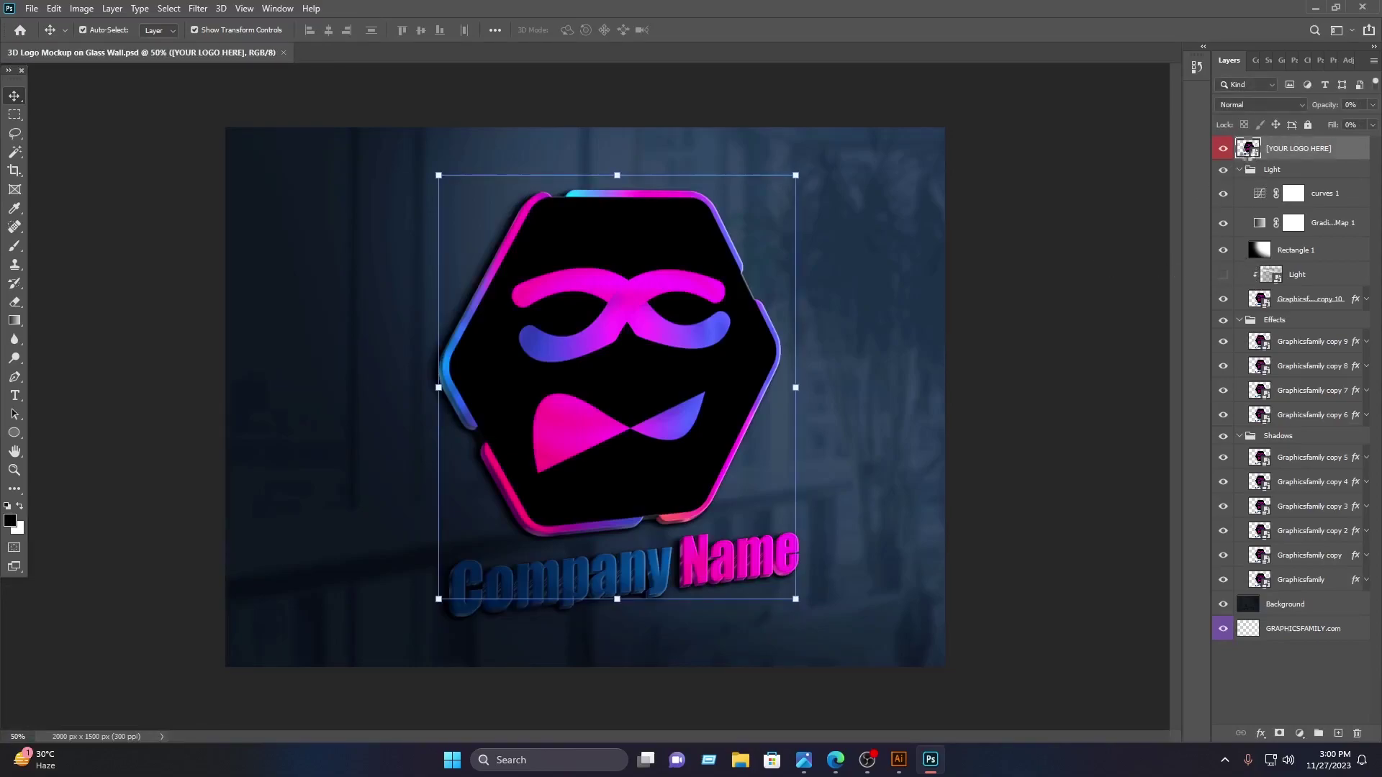
pyautogui.doubleClick(1249, 149)
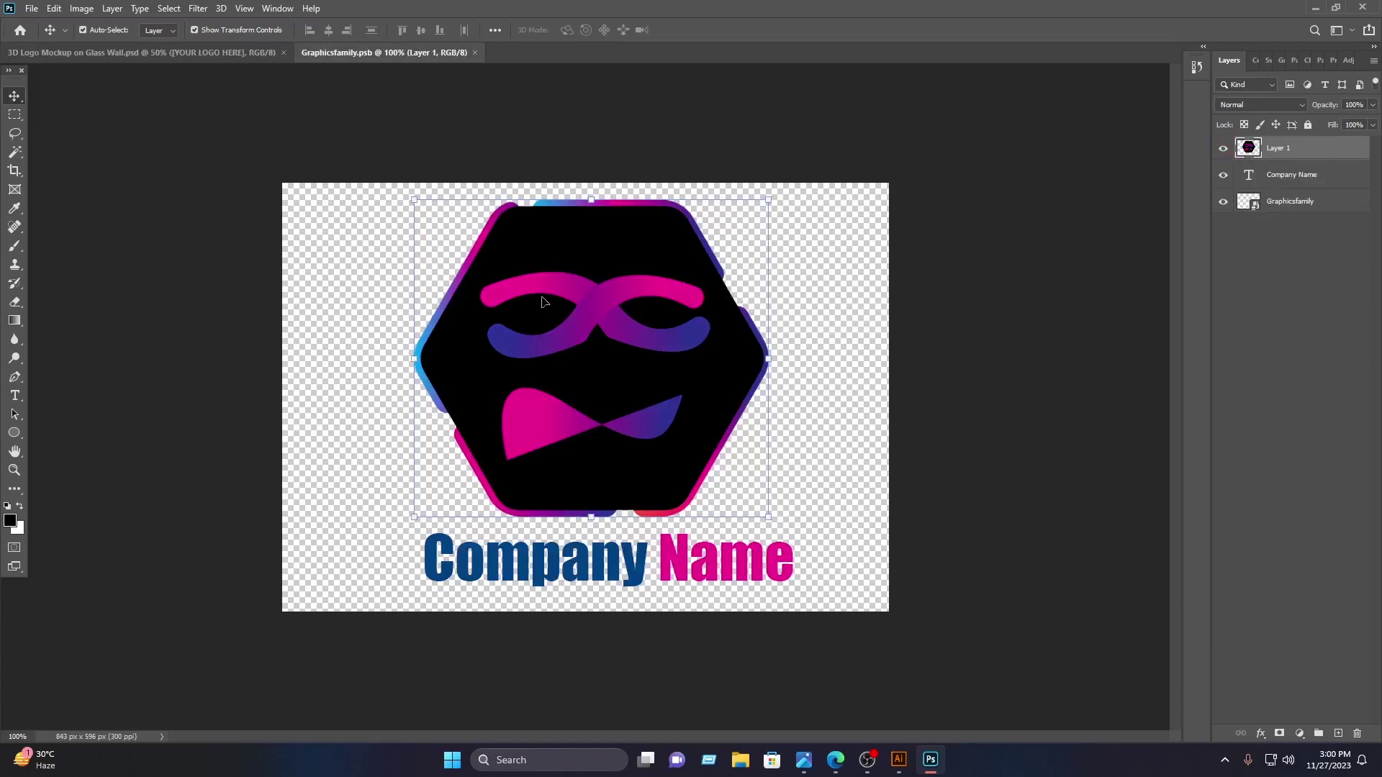
pyautogui.press('Delete')
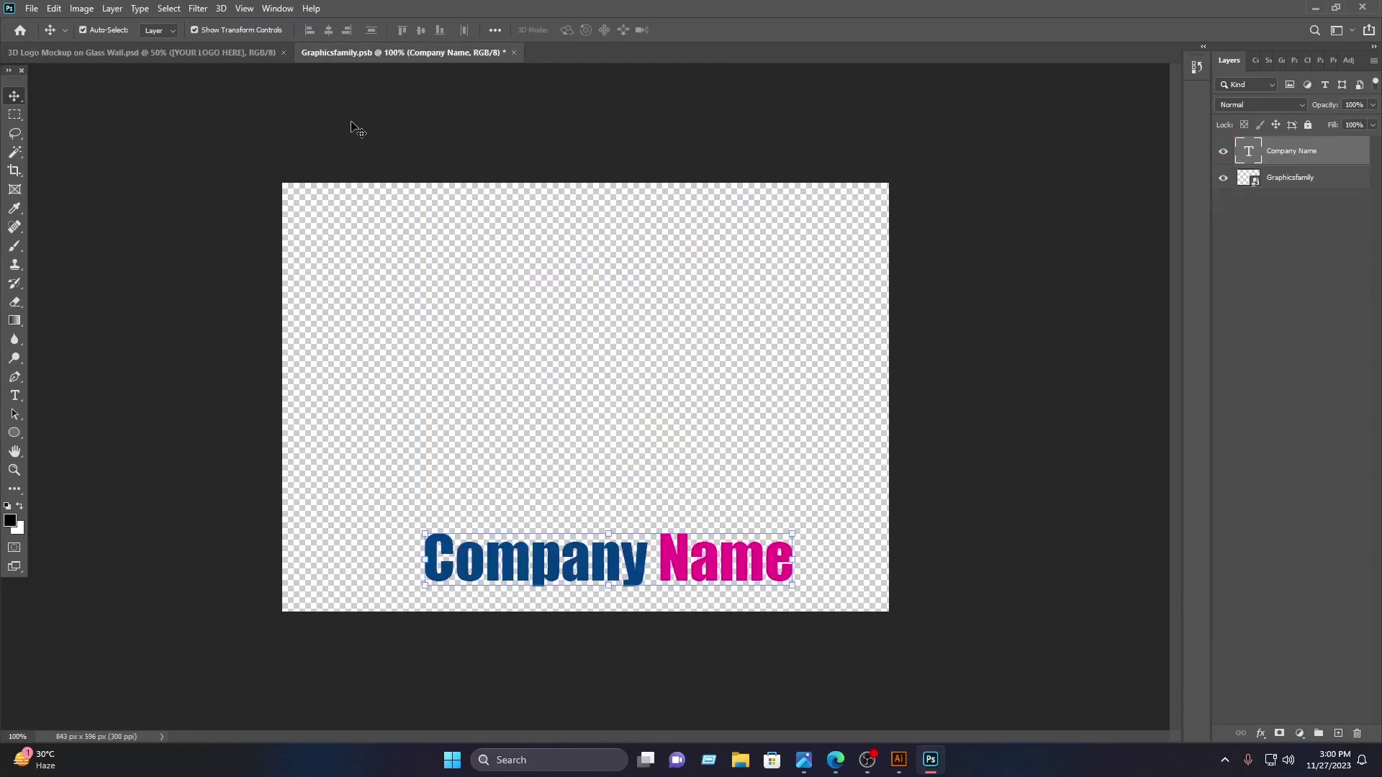
# - Open TR.png from the Desktop and bring its logo into the Graphicsfamily.psb document above the company name text
pyautogui.click(31, 8)
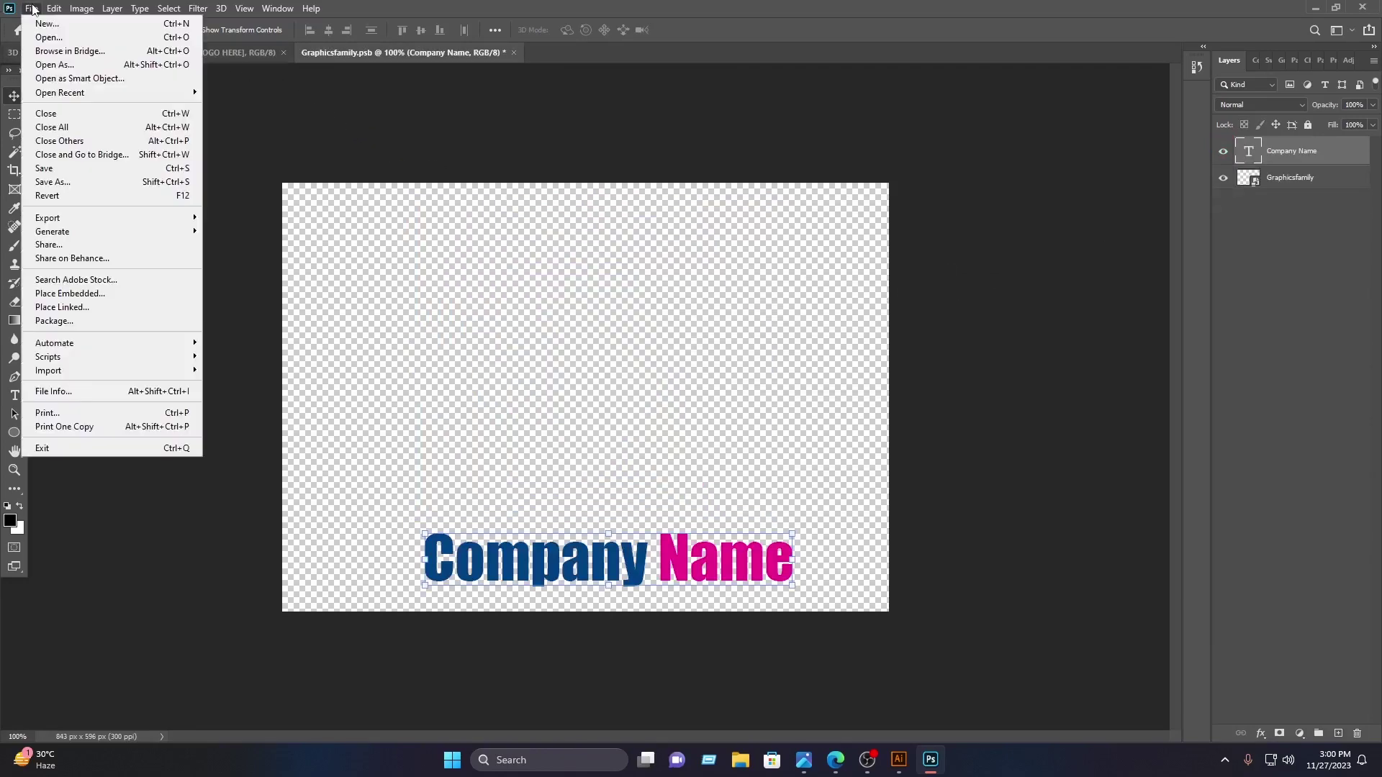
pyautogui.click(51, 37)
pyautogui.click(169, 225)
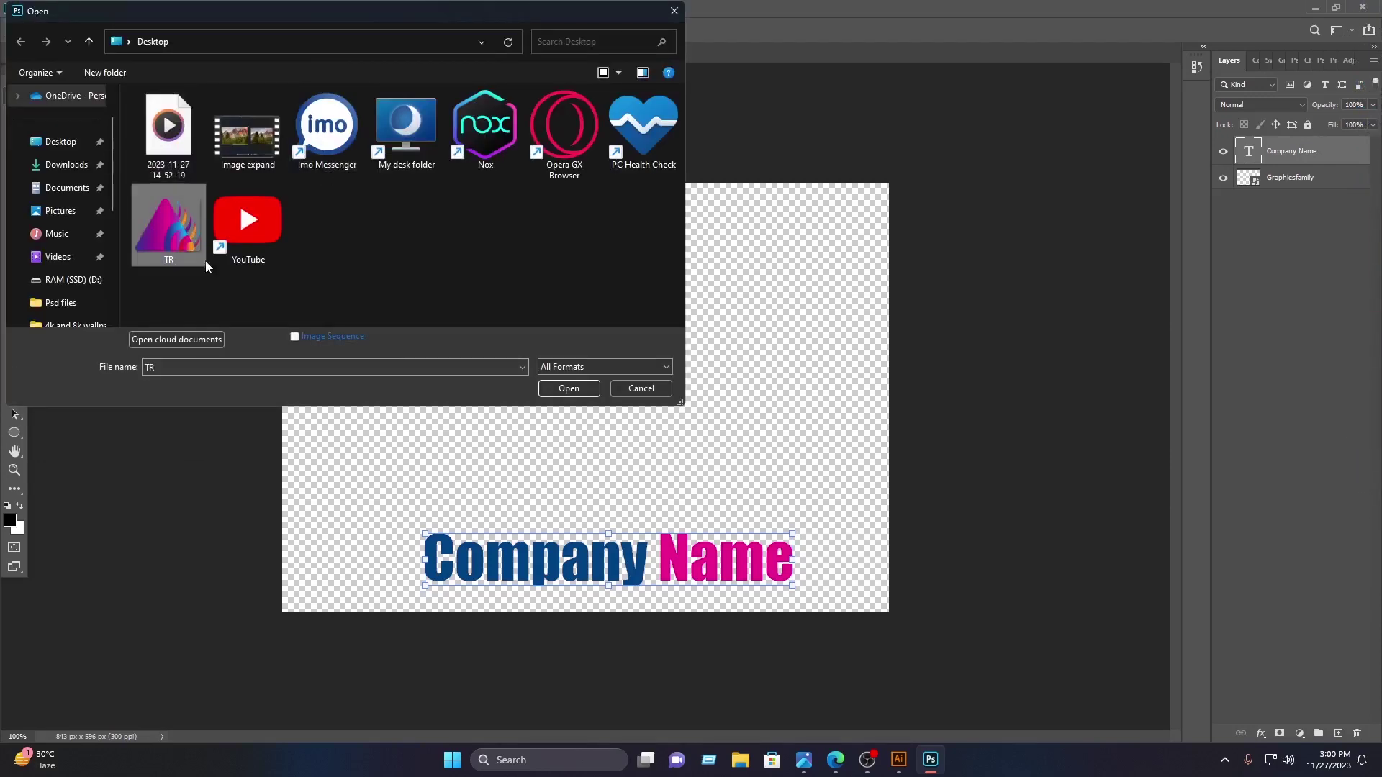
pyautogui.click(569, 388)
pyautogui.moveTo(608, 348); pyautogui.dragTo(651, 375)
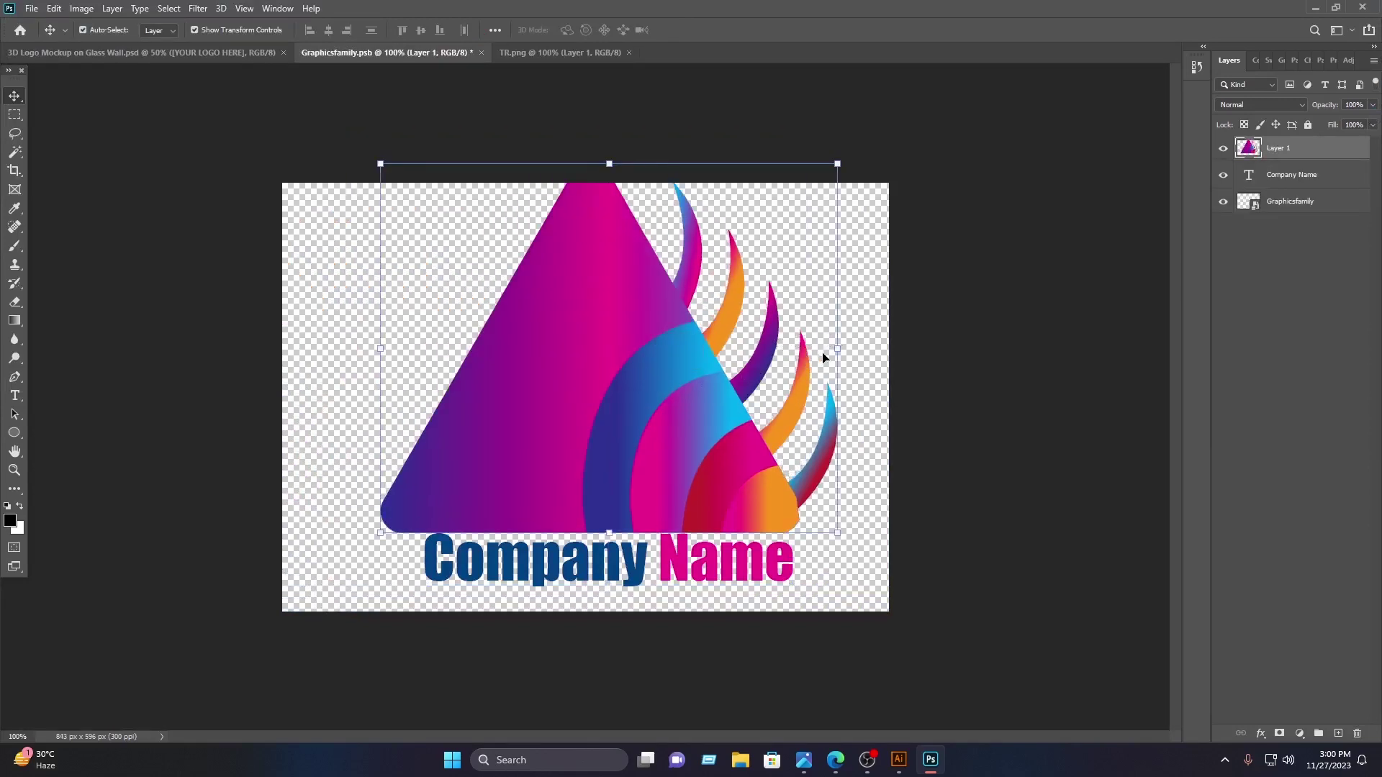
# - Scale the triangle logo down, position it just above the Company Name text, and save the smart object
pyautogui.moveTo(837, 349); pyautogui.dragTo(772, 356)
pyautogui.moveTo(579, 376); pyautogui.dragTo(628, 382)
pyautogui.click(717, 30)
pyautogui.click(698, 561)
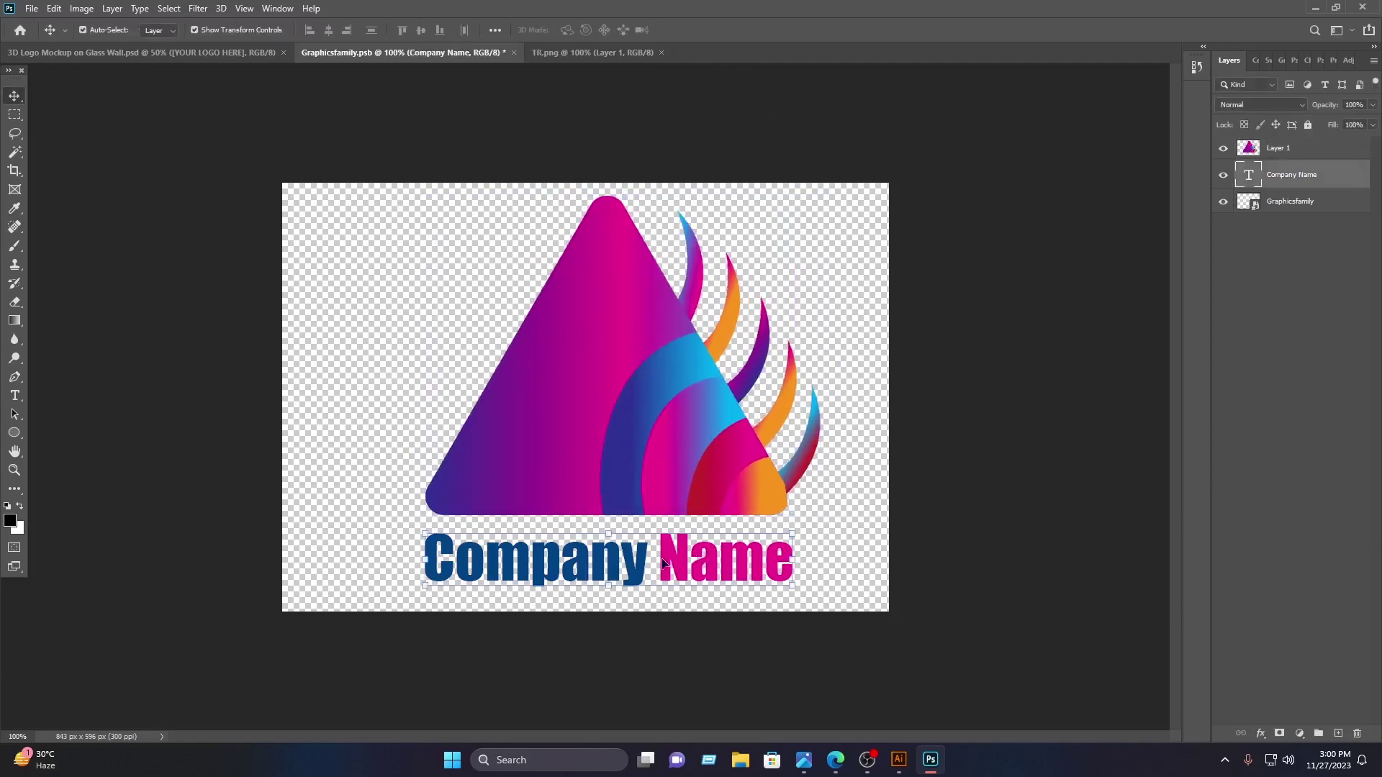
pyautogui.click(933, 530)
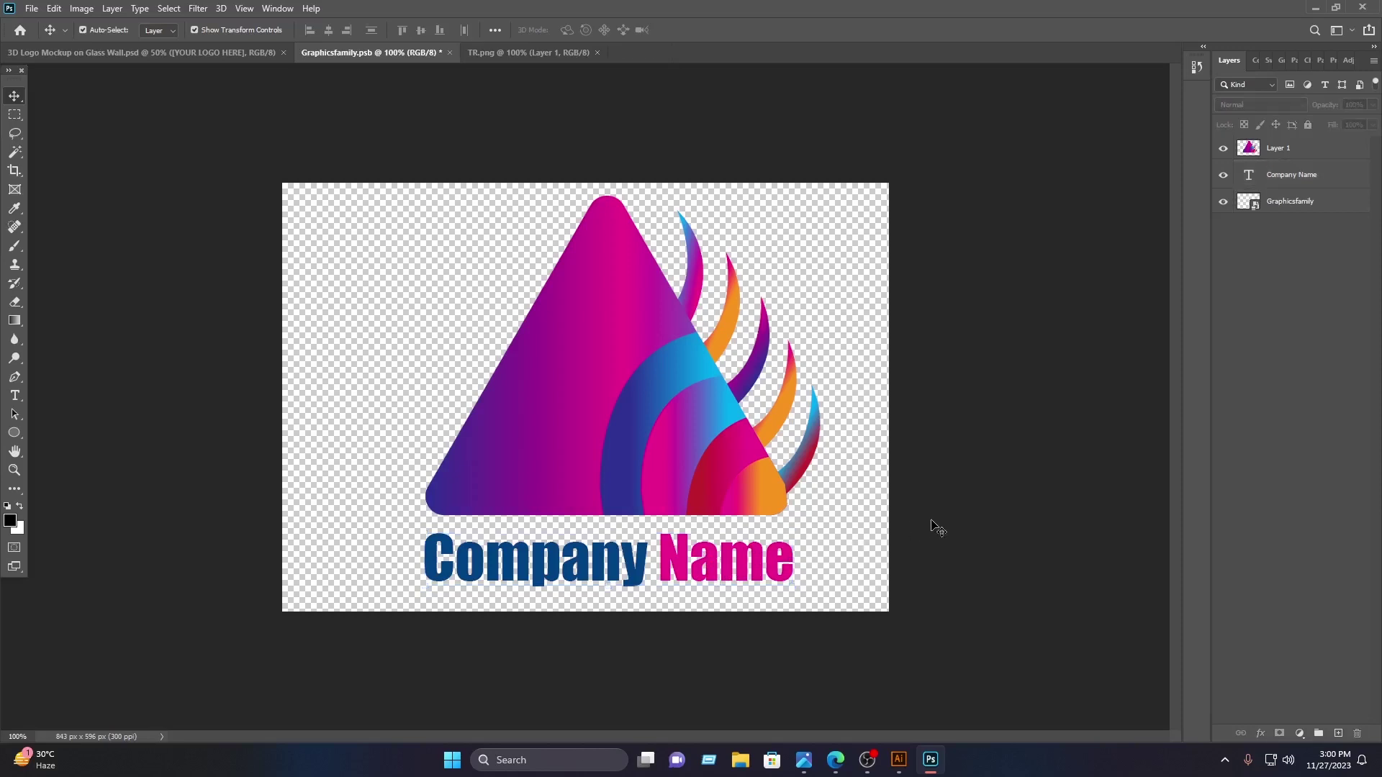
pyautogui.hotkey('ctrl', 's')
# - Shrink the triangle logo slightly more, shift it a little to the right above the text, and save again
pyautogui.click(790, 512)
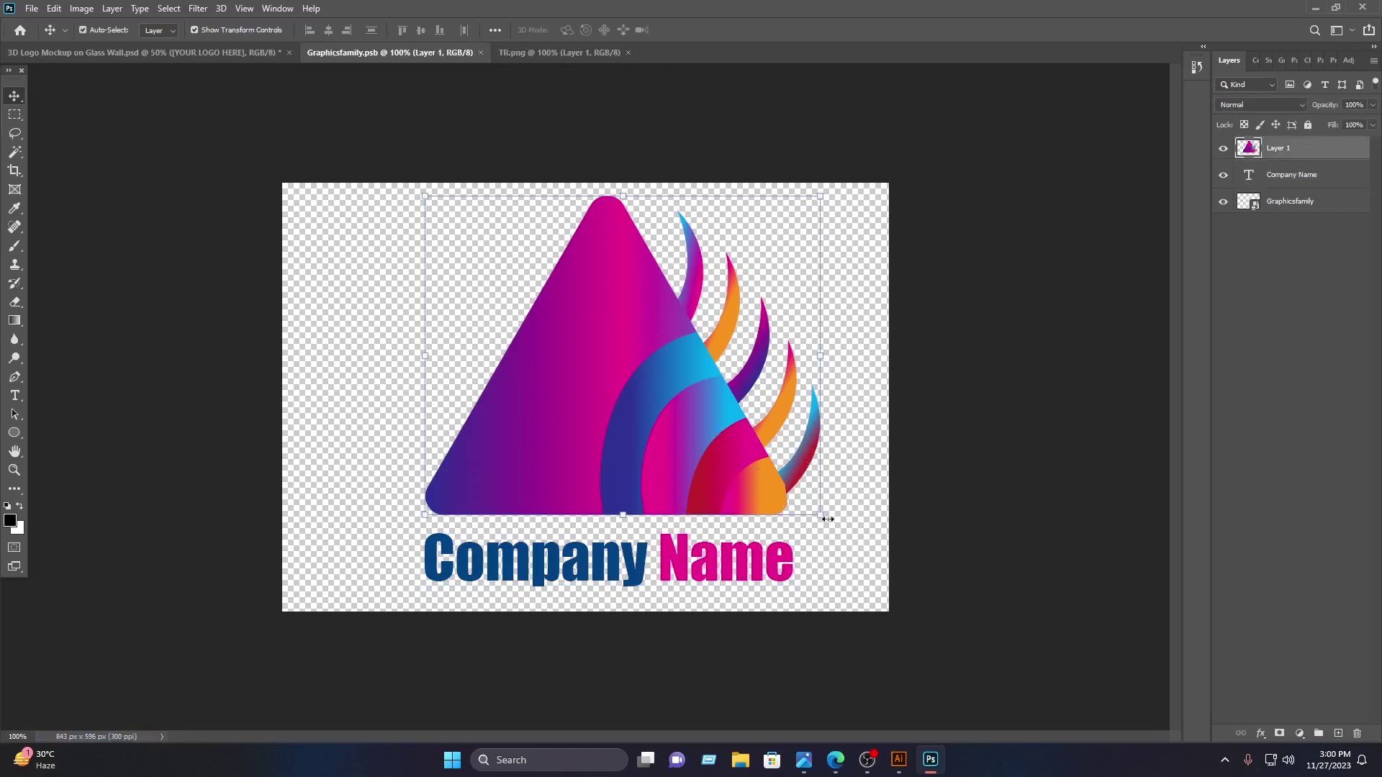
pyautogui.moveTo(821, 515); pyautogui.dragTo(798, 497)
pyautogui.moveTo(684, 416); pyautogui.dragTo(699, 416)
pyautogui.click(713, 30)
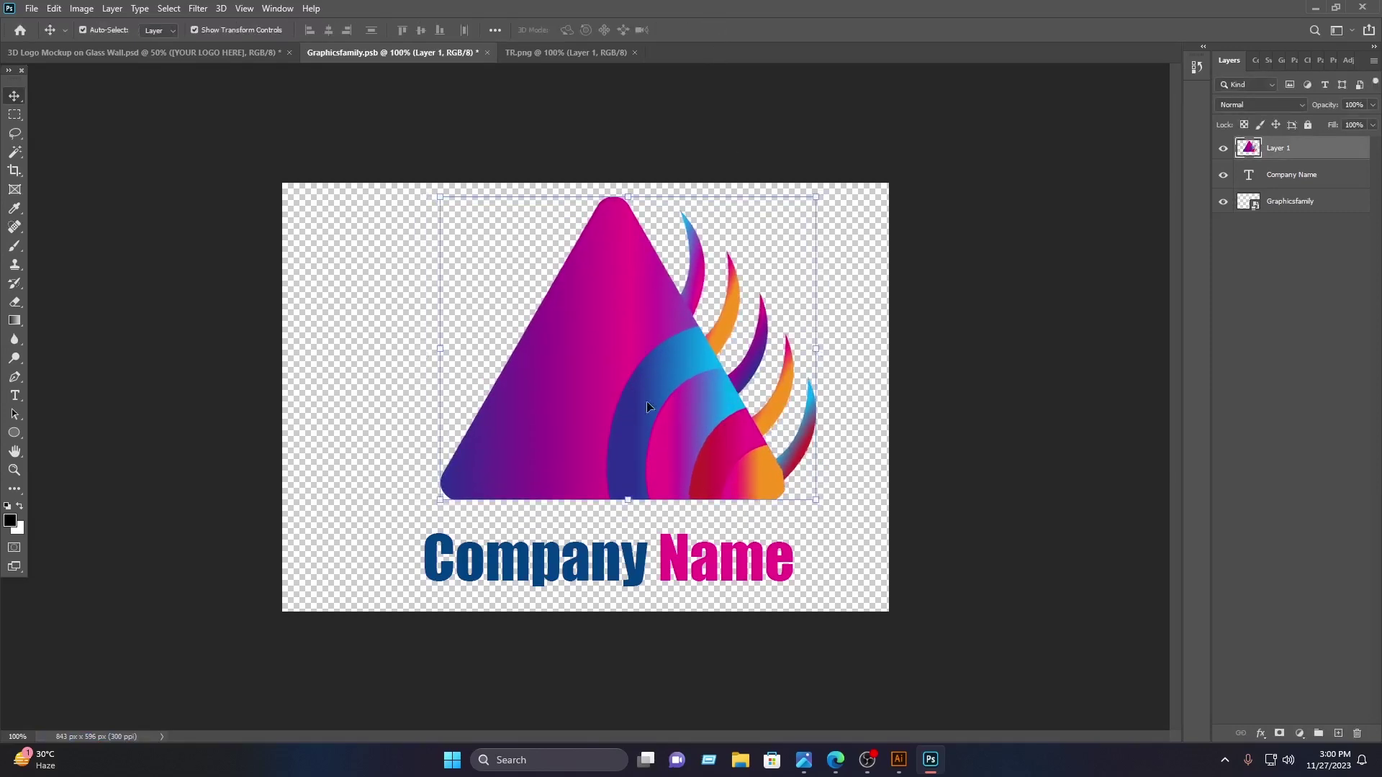
pyautogui.hotkey('ctrl', 's')
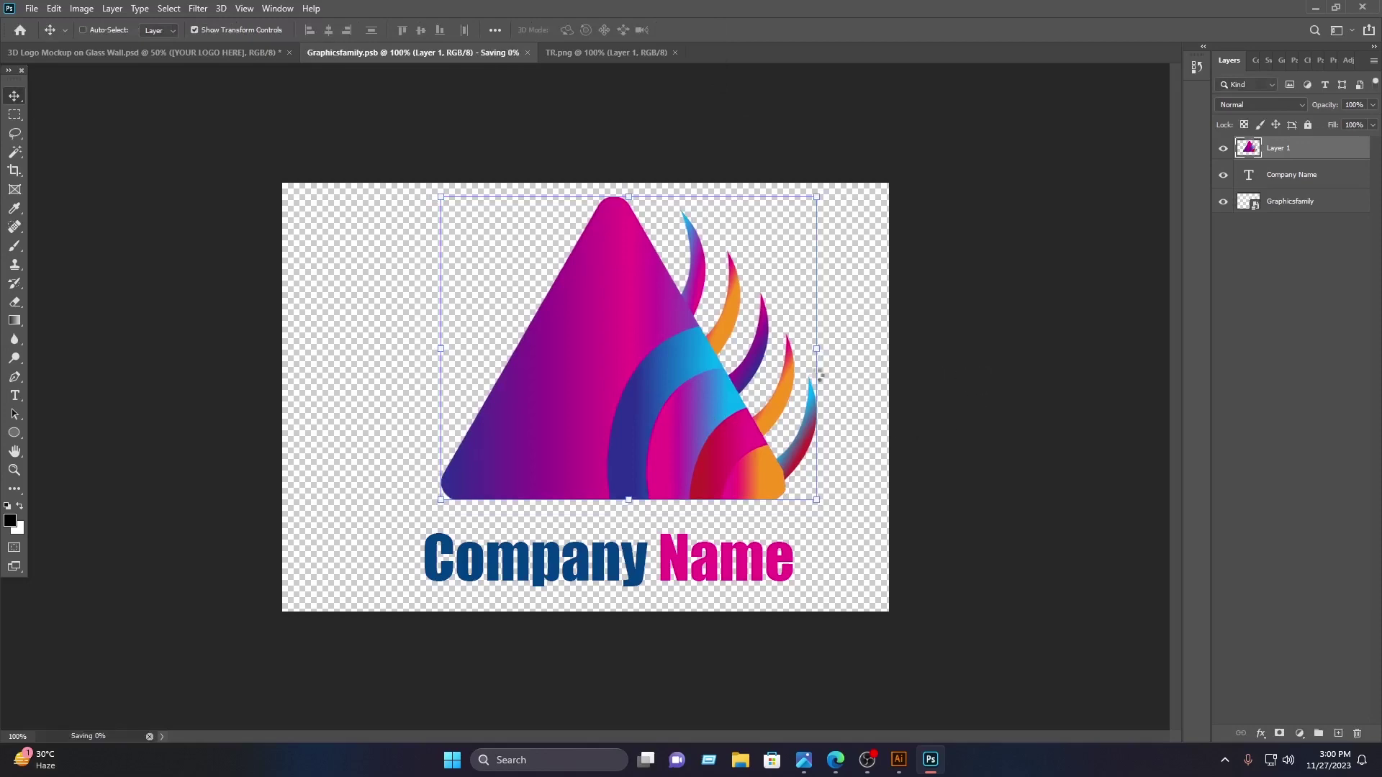
# - Nudge the triangle logo 13 px down and 5 px left to sit closer to the Company Name text
pyautogui.press('Down')
pyautogui.press('Down')
pyautogui.press('Down')
pyautogui.press('Down')
pyautogui.press('Down')
pyautogui.press('Down')
pyautogui.press('Down')
pyautogui.press('Down')
pyautogui.press('Down')
pyautogui.press('Down')
pyautogui.press('Down')
pyautogui.press('Down')
pyautogui.press('Down')
pyautogui.press('Left')
pyautogui.press('Left')
pyautogui.press('Left')
pyautogui.press('Left')
pyautogui.press('Left')
pyautogui.click(988, 408)
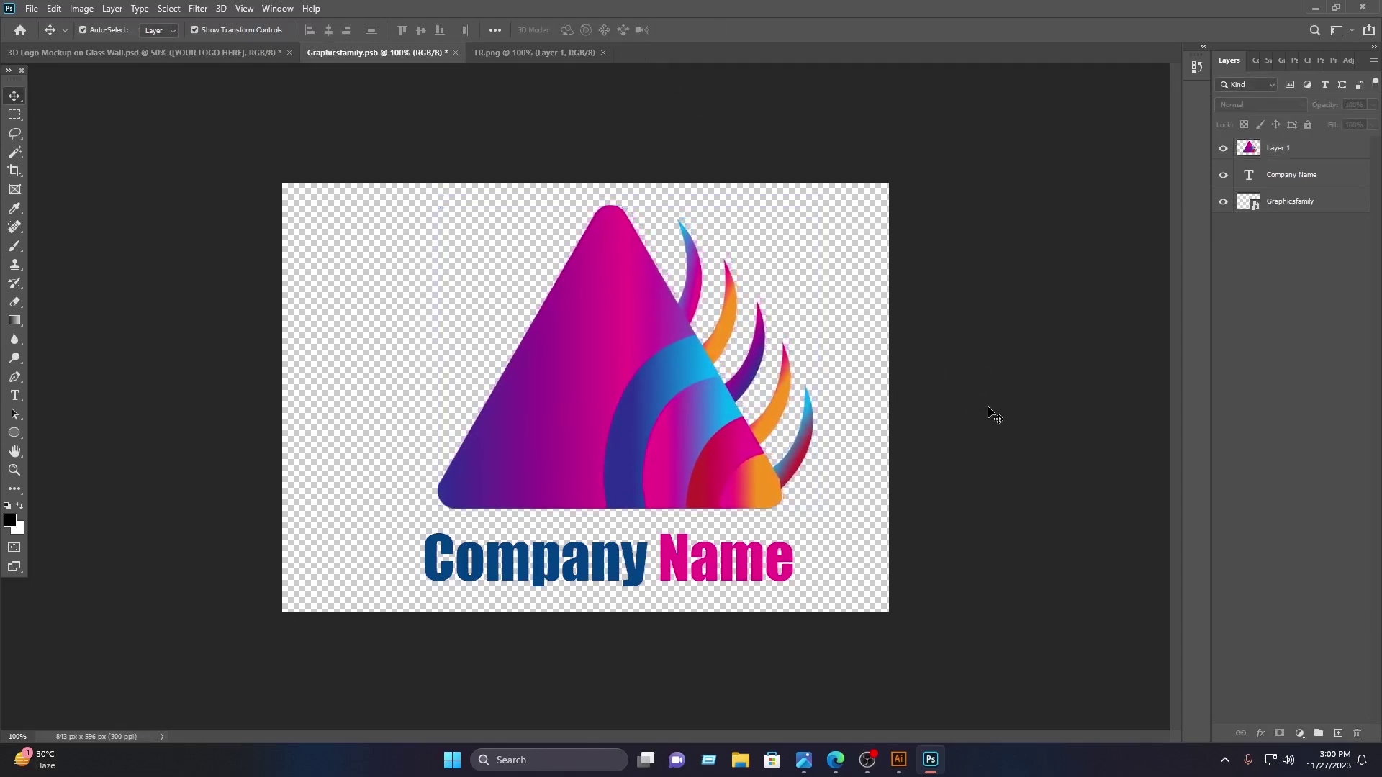
# - Save the smart object's contents and close both Graphicsfamily.psb and TR.png to return to the glass-wall mockup
pyautogui.hotkey('ctrl', 's')
pyautogui.click(450, 52)
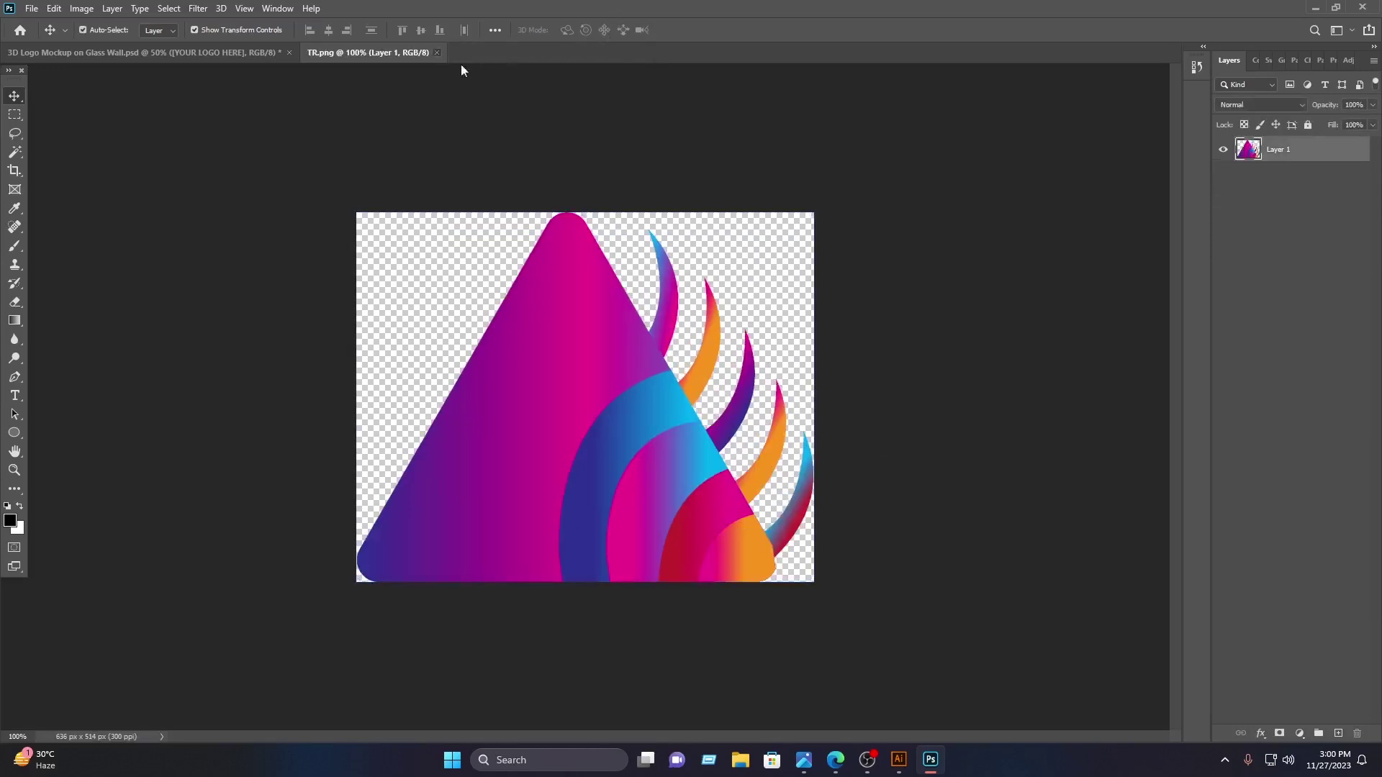
pyautogui.hotkey('ctrl', 'w')
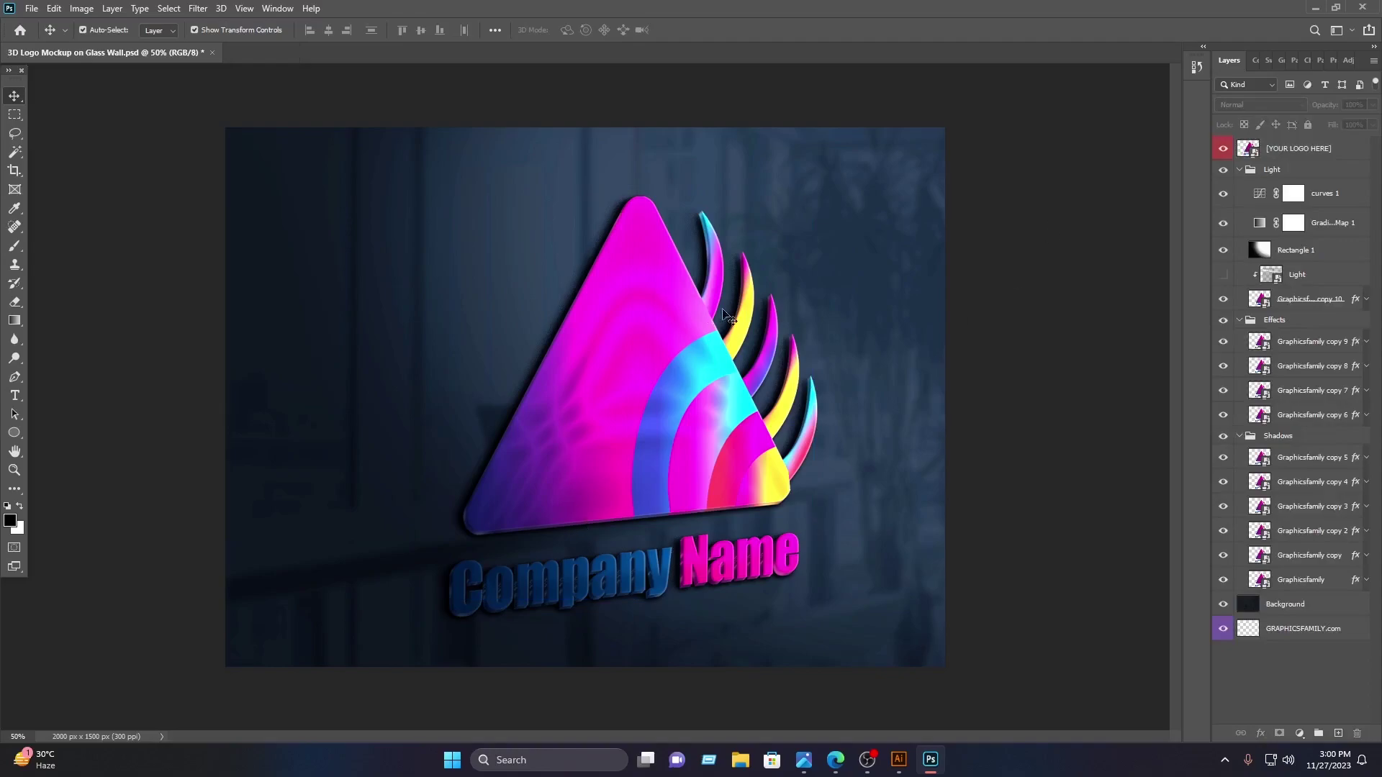